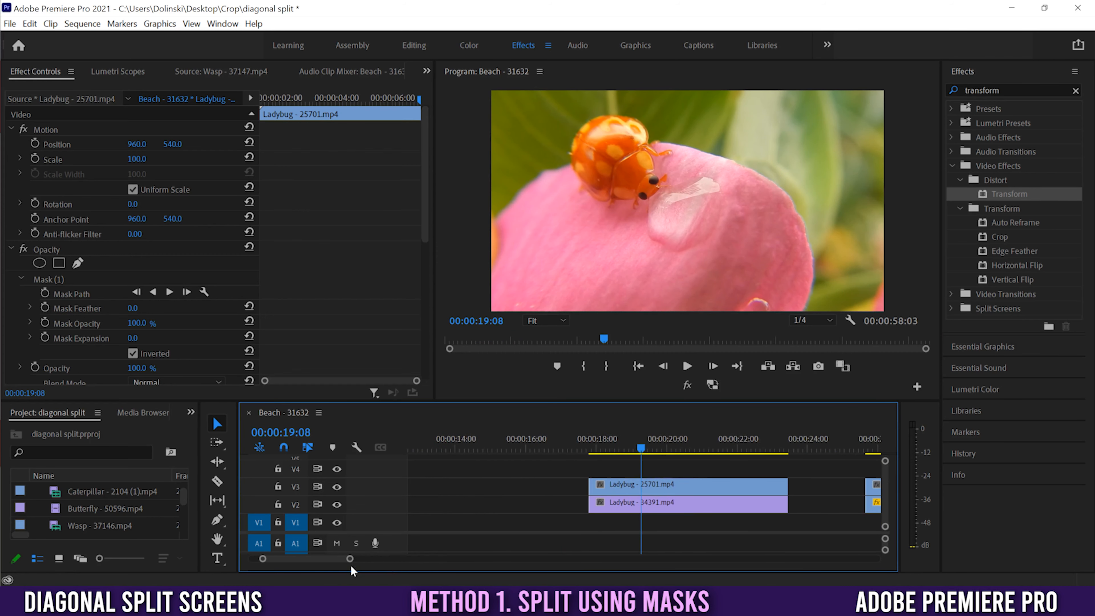
Step: Select the Ladybug - 25701.mp4 clip and briefly hide track V3 to view the clip beneath it
{"action": "scroll", "coordinate": [329, 557], "scroll_direction": "down", "scroll_amount": 2}
{"action": "left_click", "coordinate": [556, 487]}
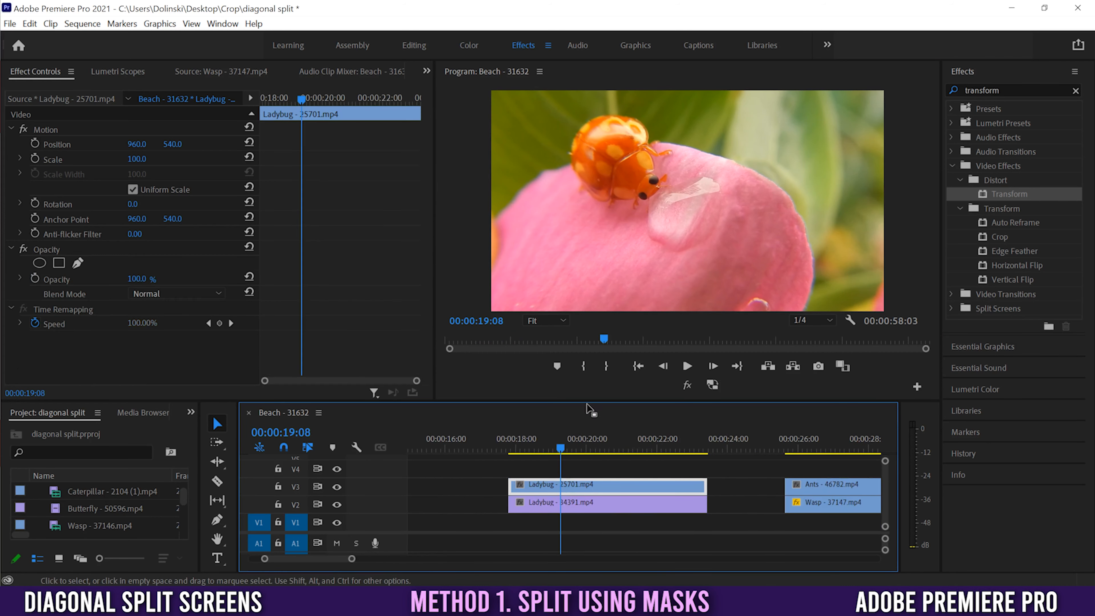
{"action": "left_click", "coordinate": [337, 487]}
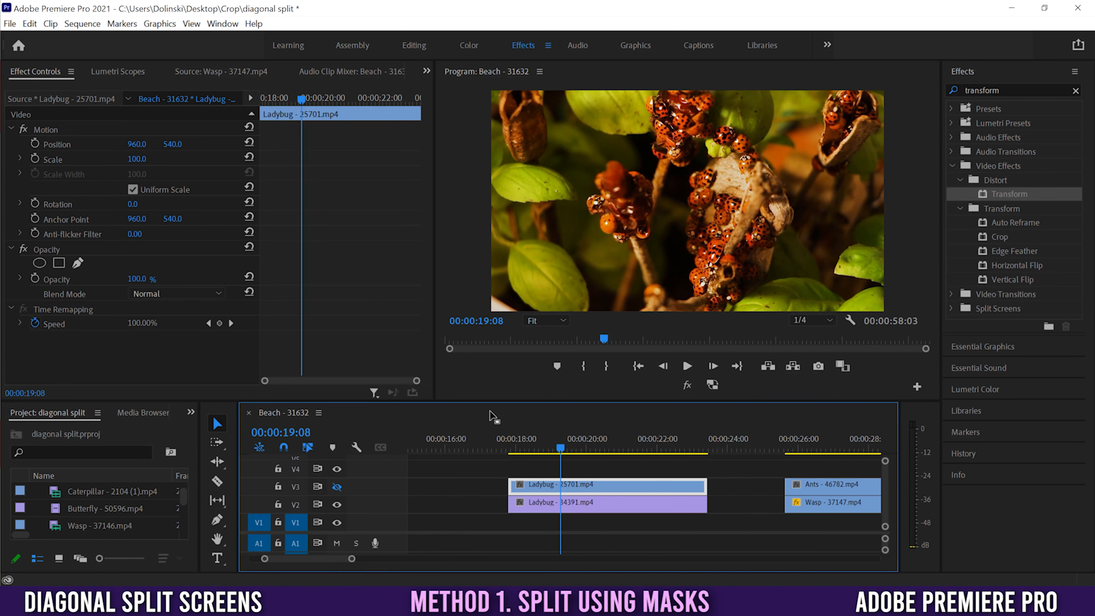
{"action": "left_click", "coordinate": [336, 487]}
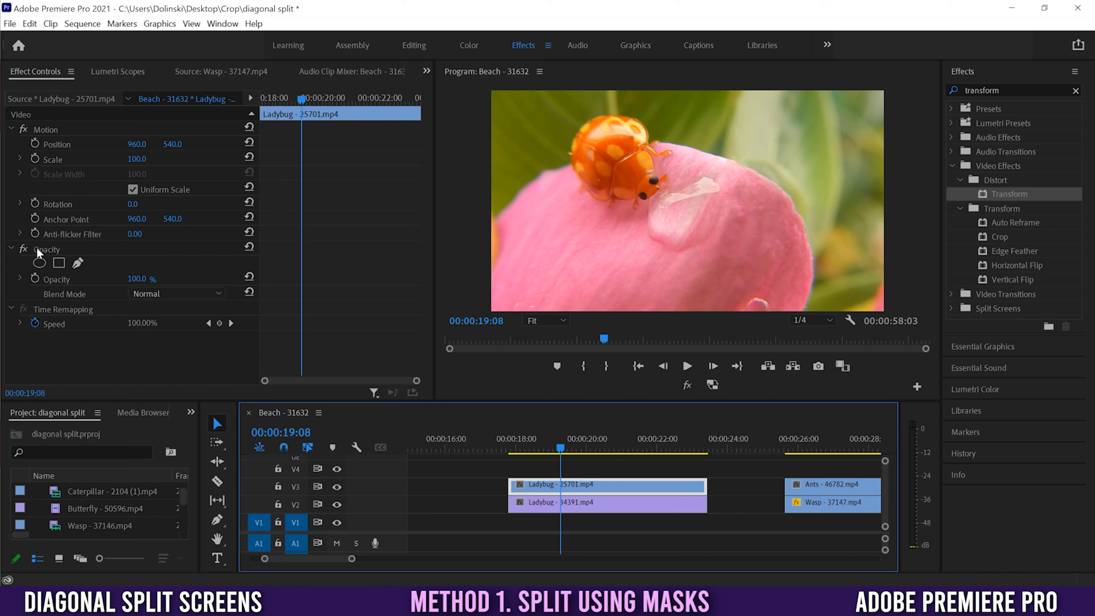
Step: Add a rectangular opacity mask to Ladybug - 25701.mp4 and pull its corners outside the frame, covering the right part with a slanted inner edge
{"action": "left_click", "coordinate": [59, 263]}
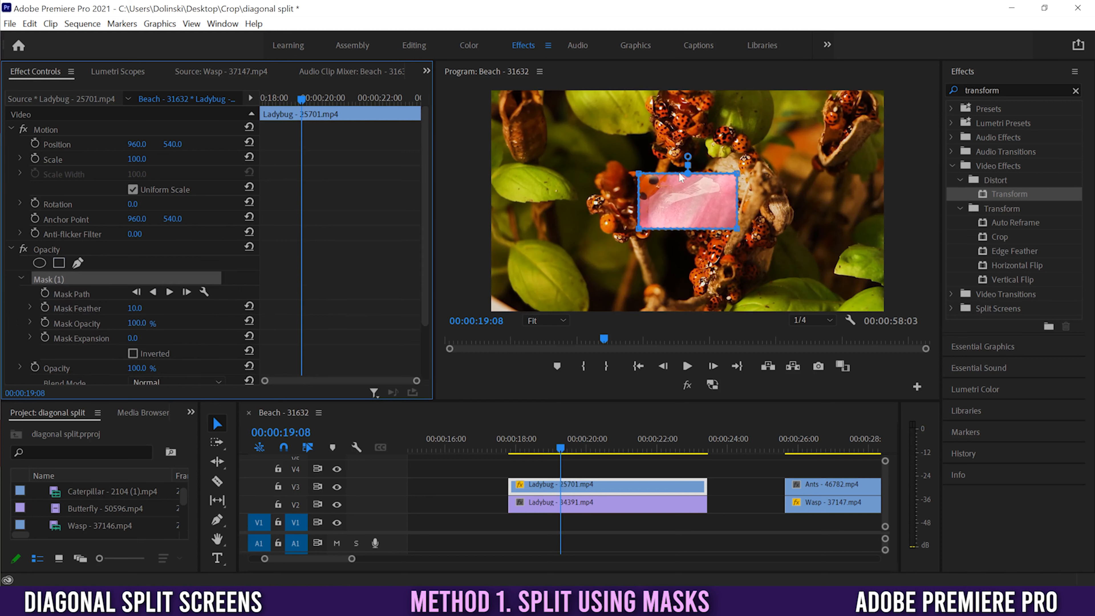
{"action": "left_click", "coordinate": [563, 322]}
{"action": "left_click", "coordinate": [551, 367]}
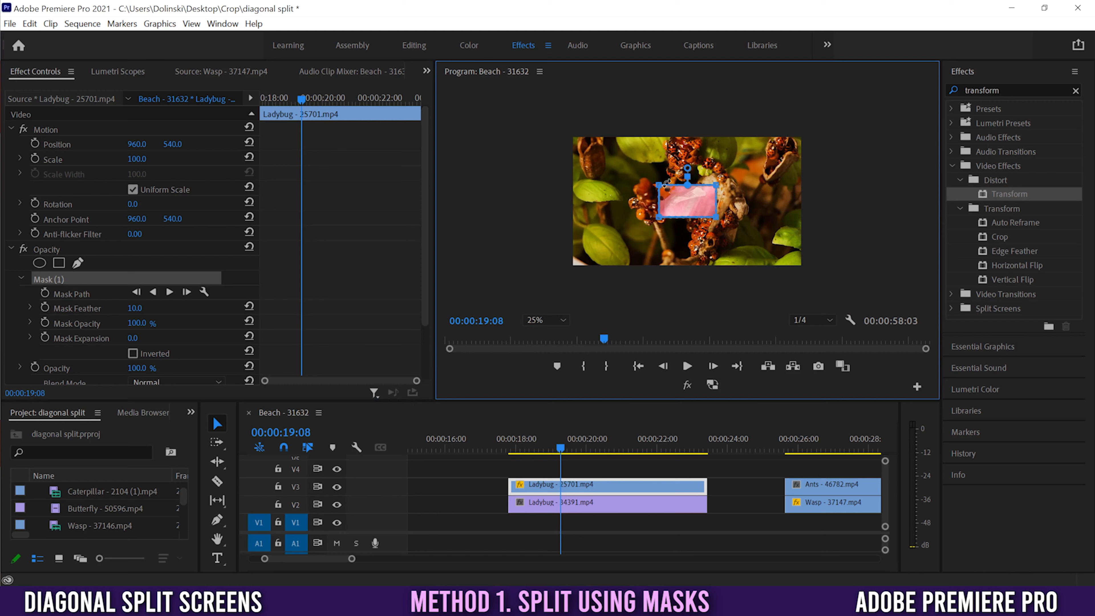
{"action": "left_click_drag", "start_coordinate": [658, 185], "coordinate": [687, 115]}
{"action": "left_click_drag", "start_coordinate": [717, 186], "coordinate": [859, 125]}
{"action": "left_click_drag", "start_coordinate": [716, 218], "coordinate": [847, 290]}
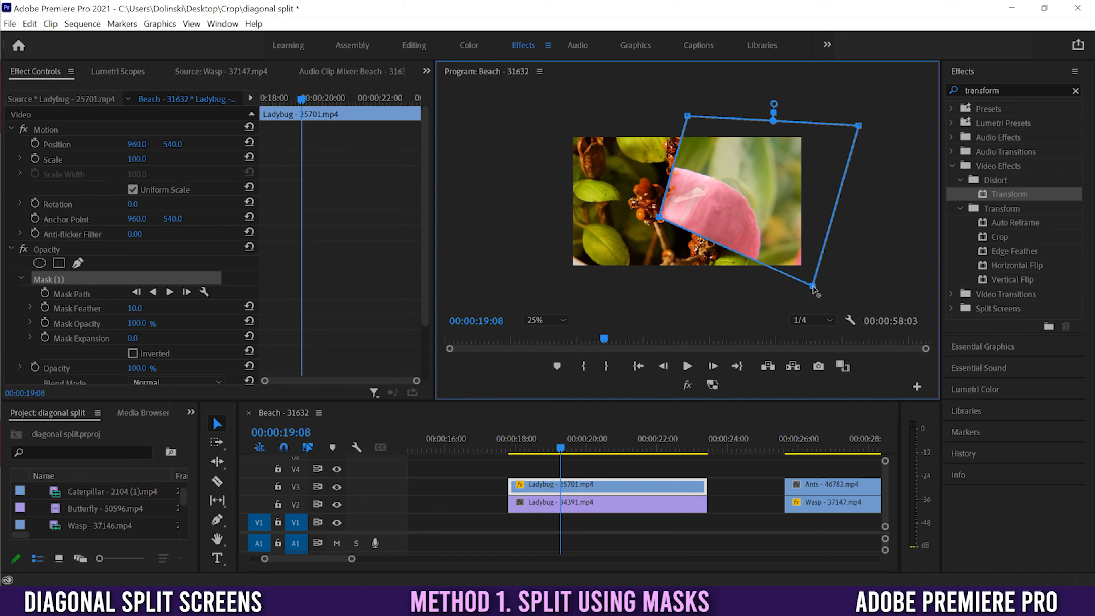
{"action": "left_click_drag", "start_coordinate": [660, 221], "coordinate": [650, 298]}
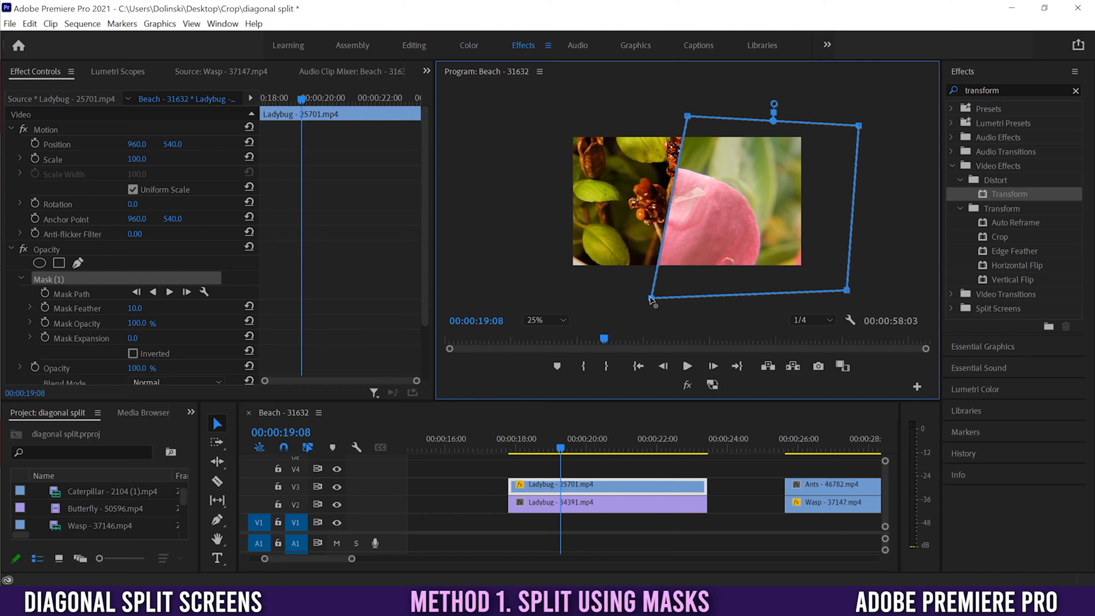
Step: Fine-tune the mask's two left corners to adjust the diagonal's angle, and set Mask Feather to 0
{"action": "left_click_drag", "start_coordinate": [688, 116], "coordinate": [698, 118]}
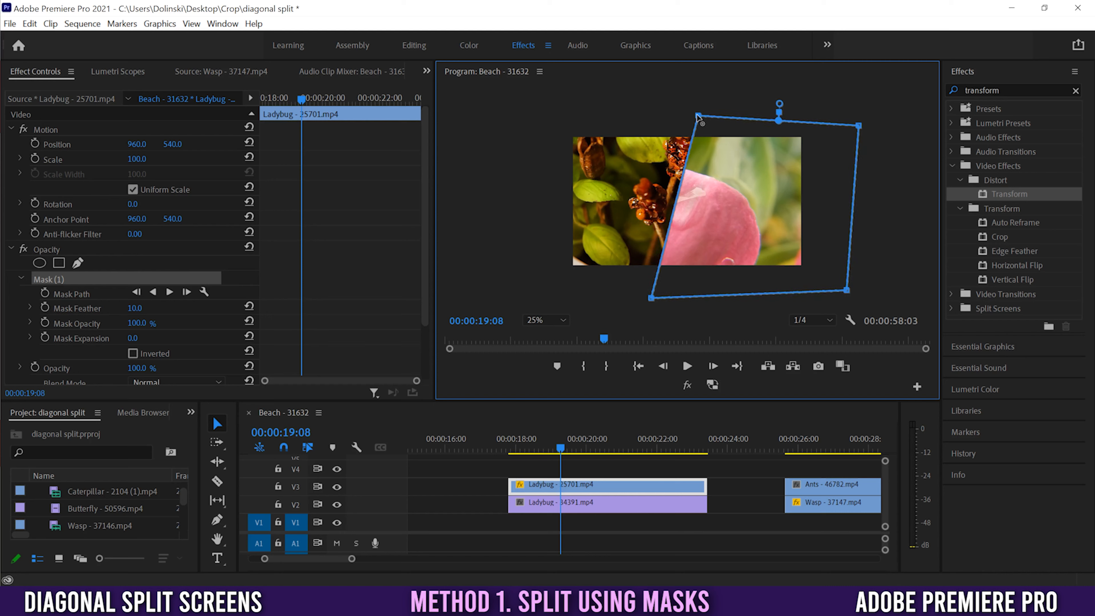
{"action": "left_click_drag", "start_coordinate": [651, 298], "coordinate": [640, 301]}
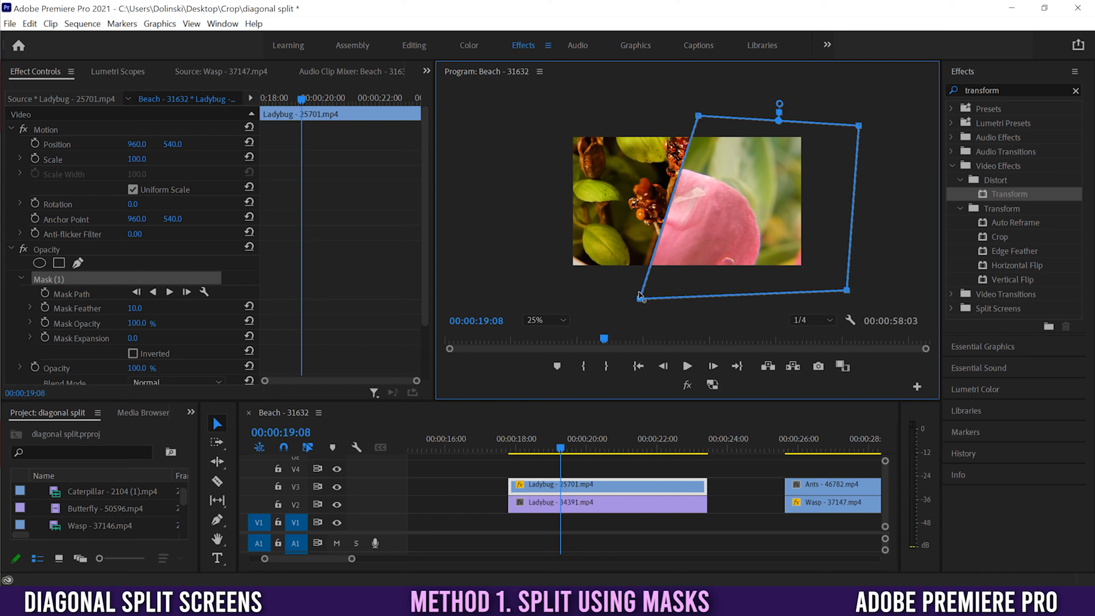
{"action": "left_click_drag", "start_coordinate": [698, 116], "coordinate": [687, 119]}
{"action": "left_click_drag", "start_coordinate": [640, 298], "coordinate": [645, 299]}
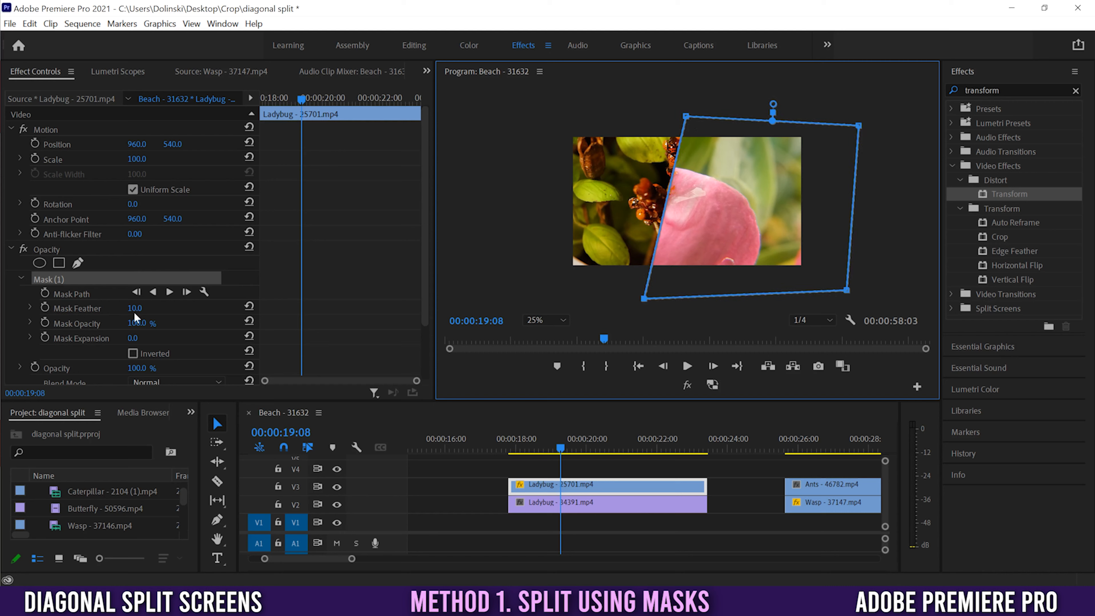
{"action": "left_click_drag", "start_coordinate": [137, 311], "coordinate": [129, 311]}
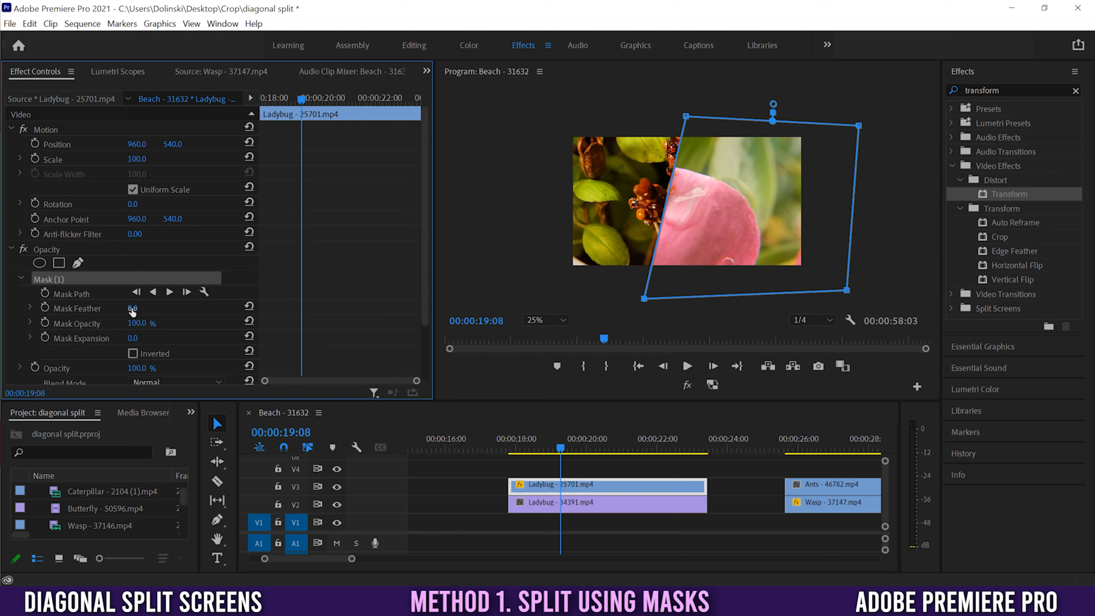
Step: Raise Mask Feather to 263 and preview the softened split without the mask outline
{"action": "left_click_drag", "start_coordinate": [133, 308], "coordinate": [183, 308]}
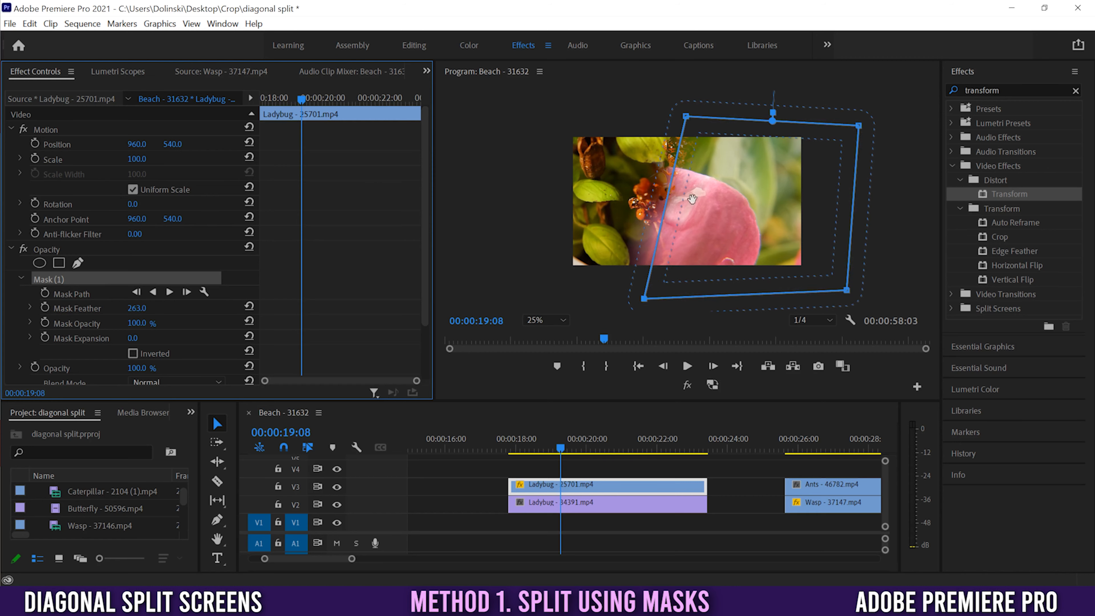
{"action": "left_click", "coordinate": [583, 463]}
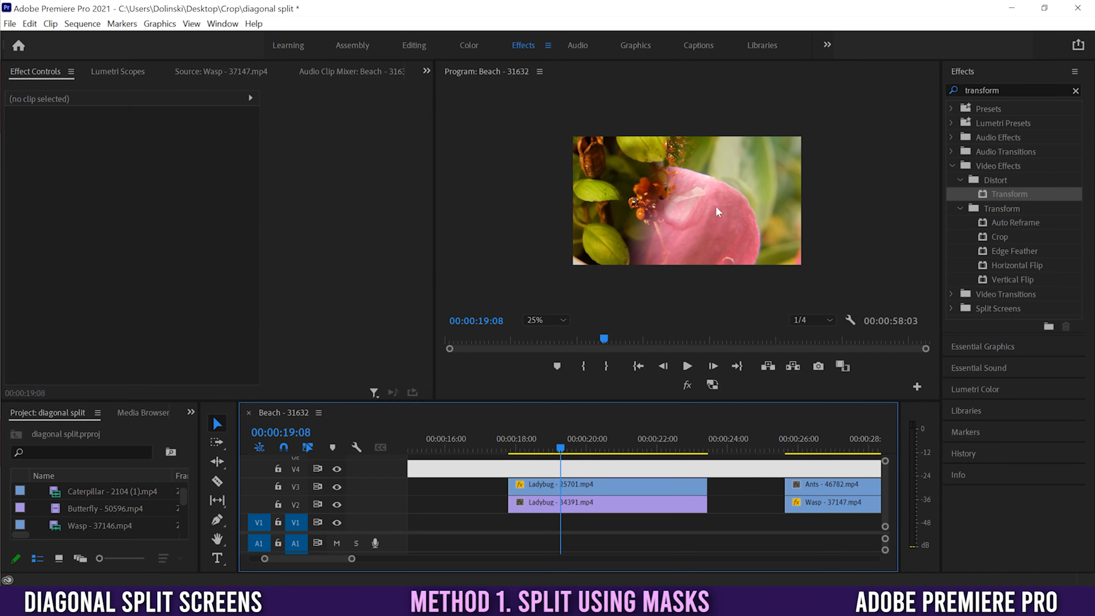
{"action": "left_click_drag", "start_coordinate": [526, 440], "coordinate": [555, 436]}
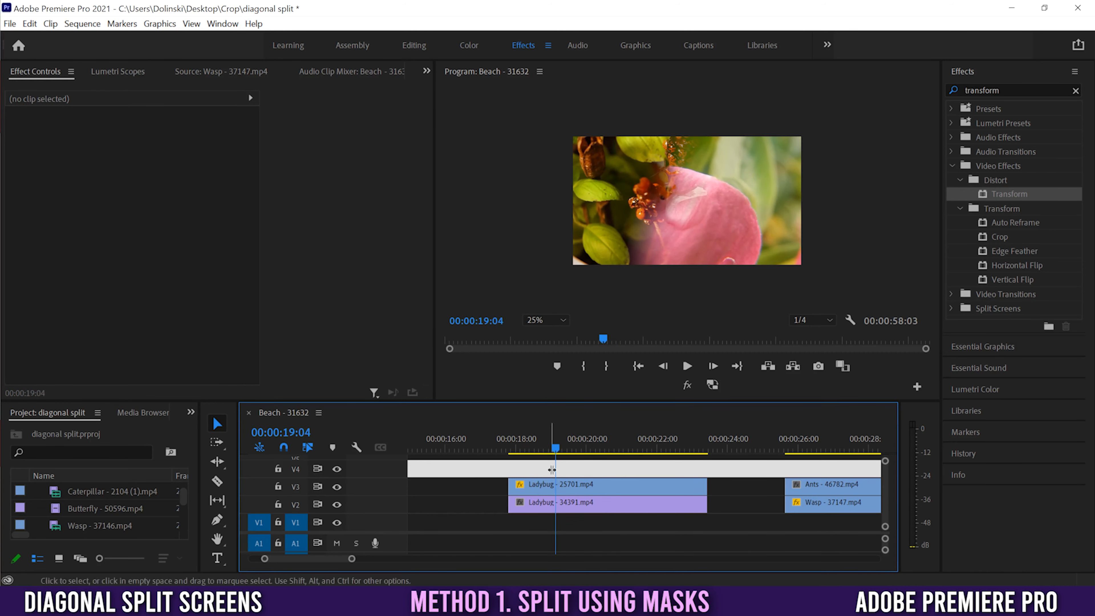
Step: Reselect Mask (1) on Ladybug - 25701.mp4 and set Mask Feather to 0
{"action": "left_click", "coordinate": [603, 485]}
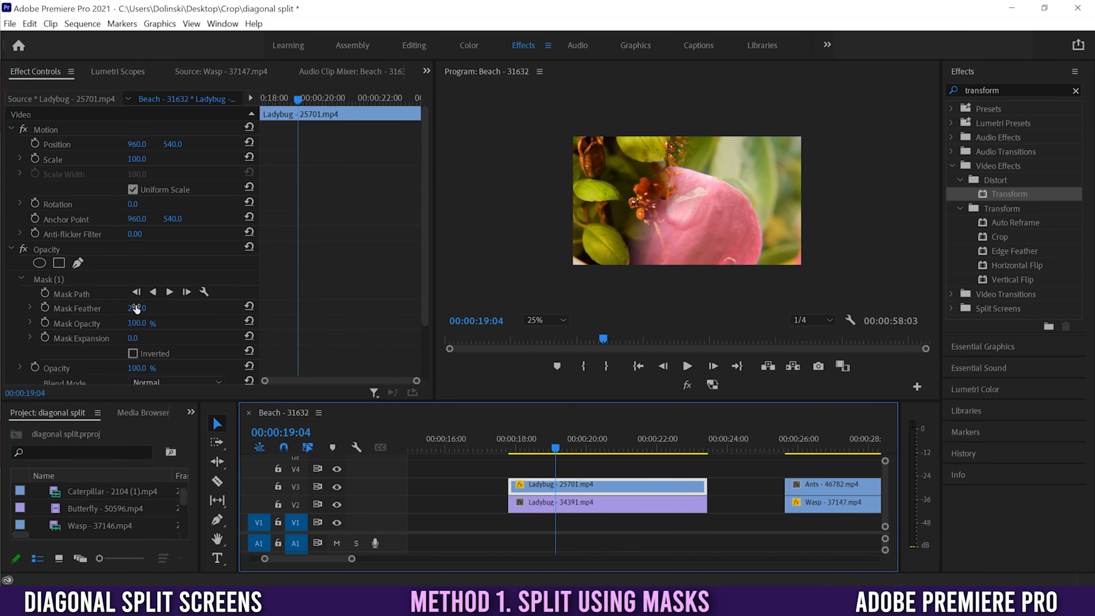
{"action": "left_click", "coordinate": [62, 281]}
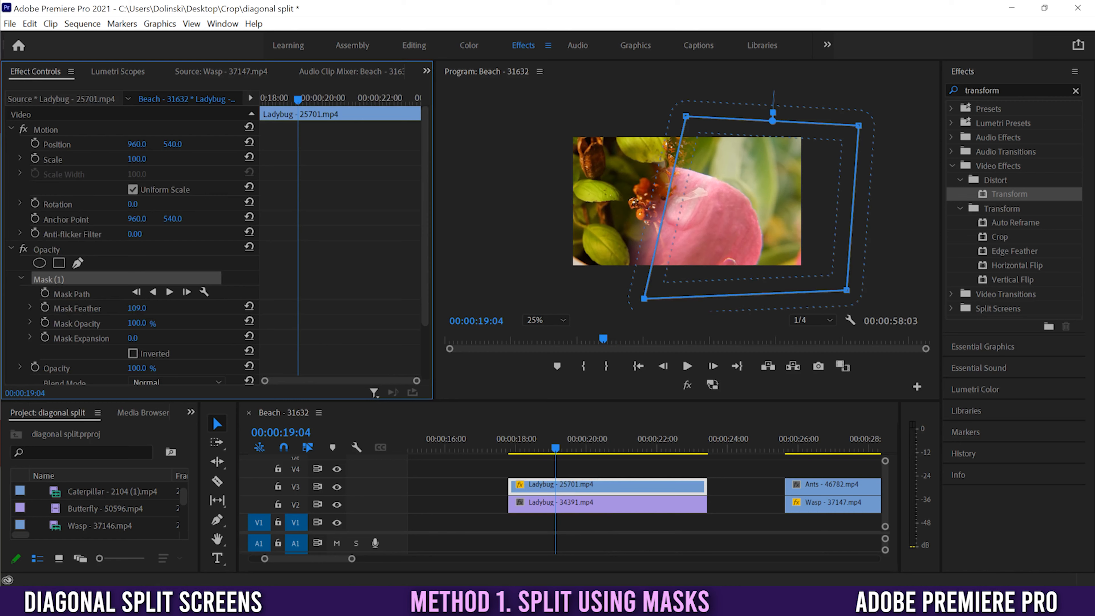
{"action": "left_click_drag", "start_coordinate": [136, 308], "coordinate": [145, 305]}
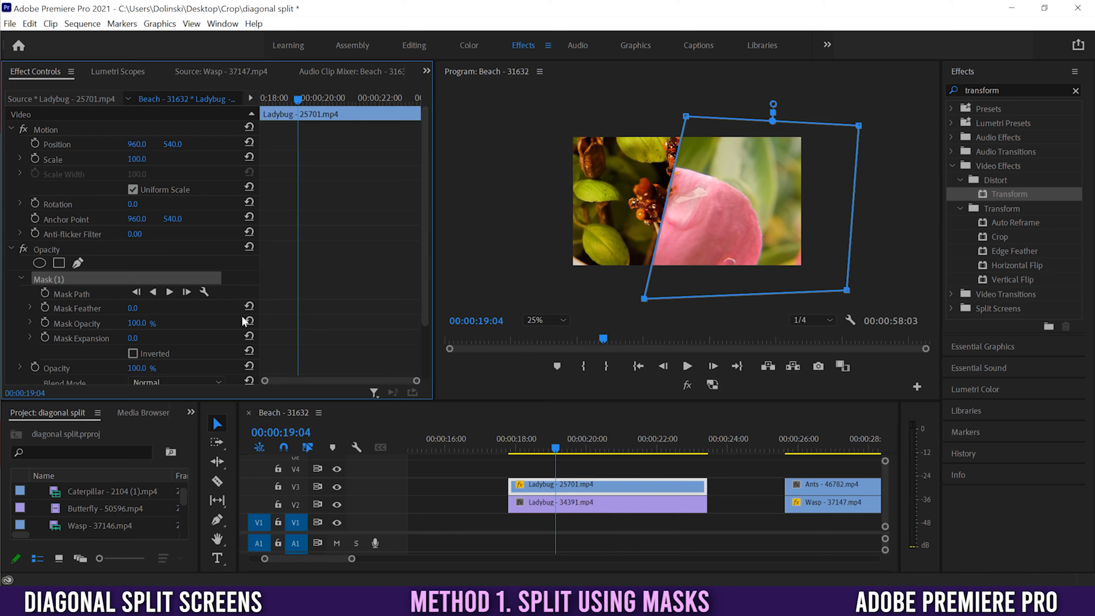
Step: Invert Mask (1) to swap the sides of the split, and deselect the clip to view it without the outline
{"action": "scroll", "coordinate": [434, 231], "scroll_direction": "down", "scroll_amount": 3}
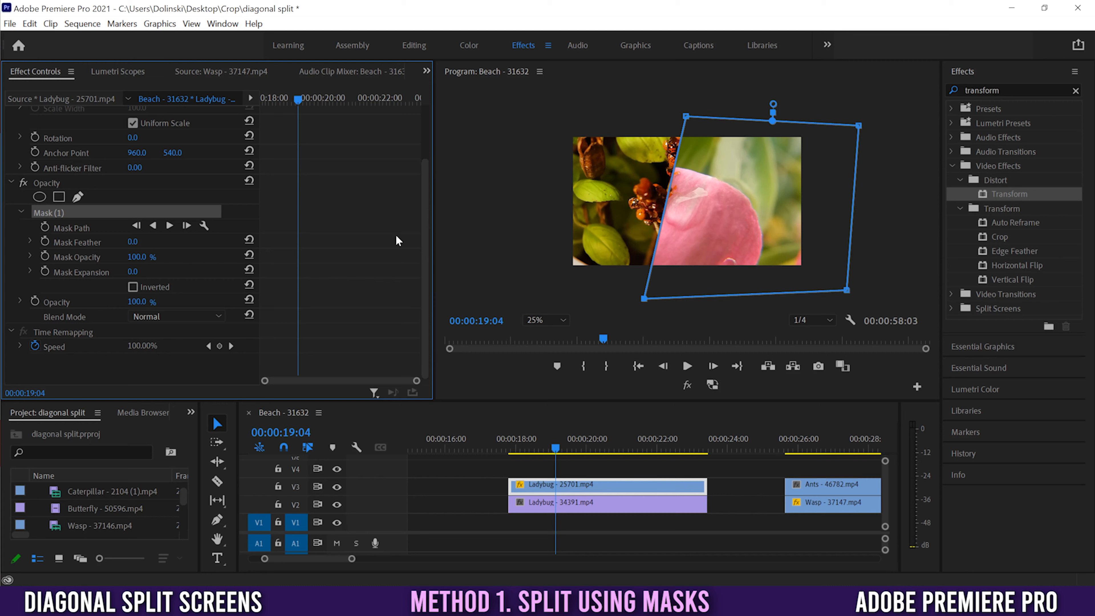
{"action": "left_click", "coordinate": [133, 287]}
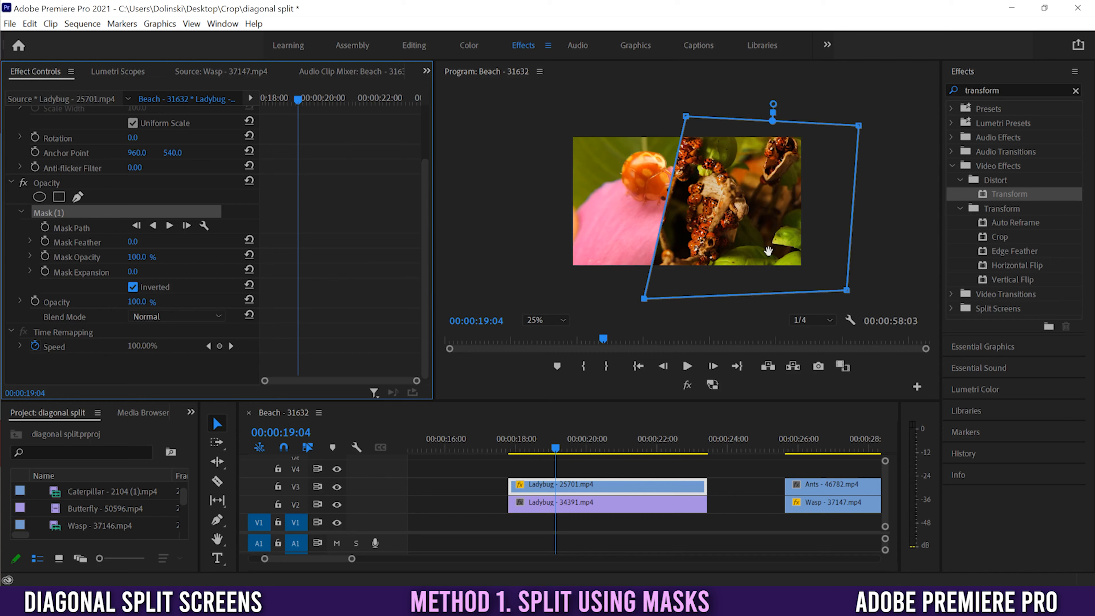
{"action": "left_click", "coordinate": [884, 250]}
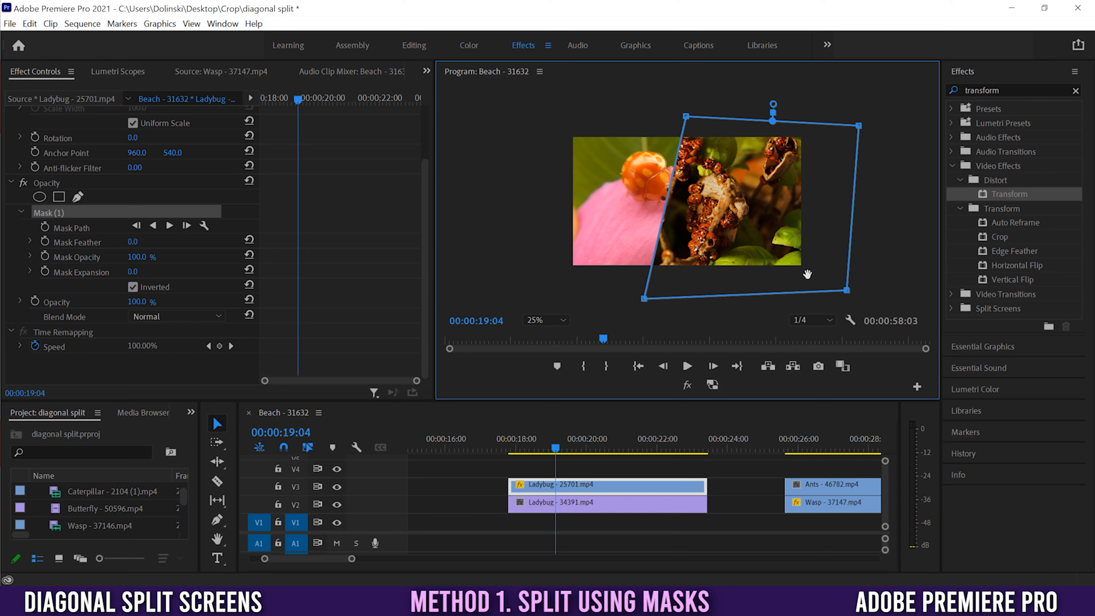
{"action": "left_click", "coordinate": [580, 471]}
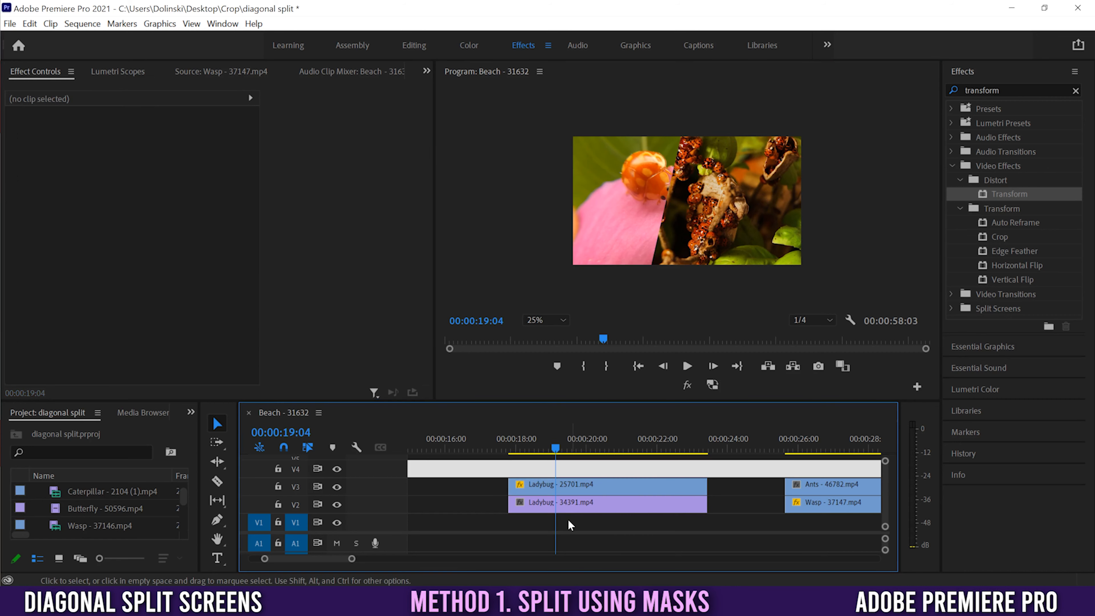
Step: Shift Ladybug - 34391.mp4 right within the split by setting its horizontal position to 1337
{"action": "left_click", "coordinate": [571, 509]}
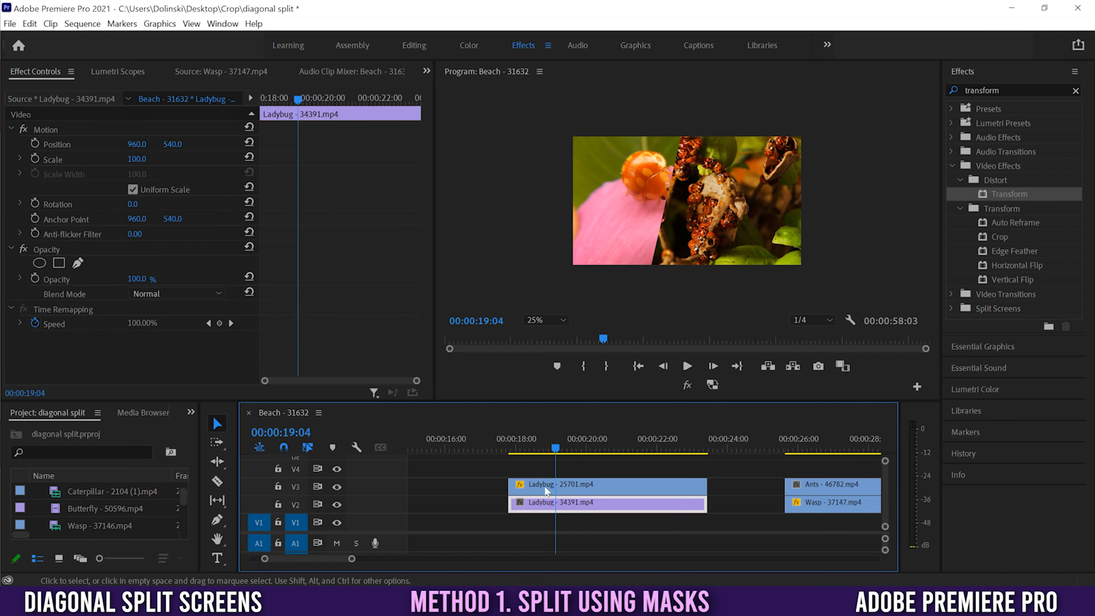
{"action": "left_click_drag", "start_coordinate": [142, 145], "coordinate": [336, 266]}
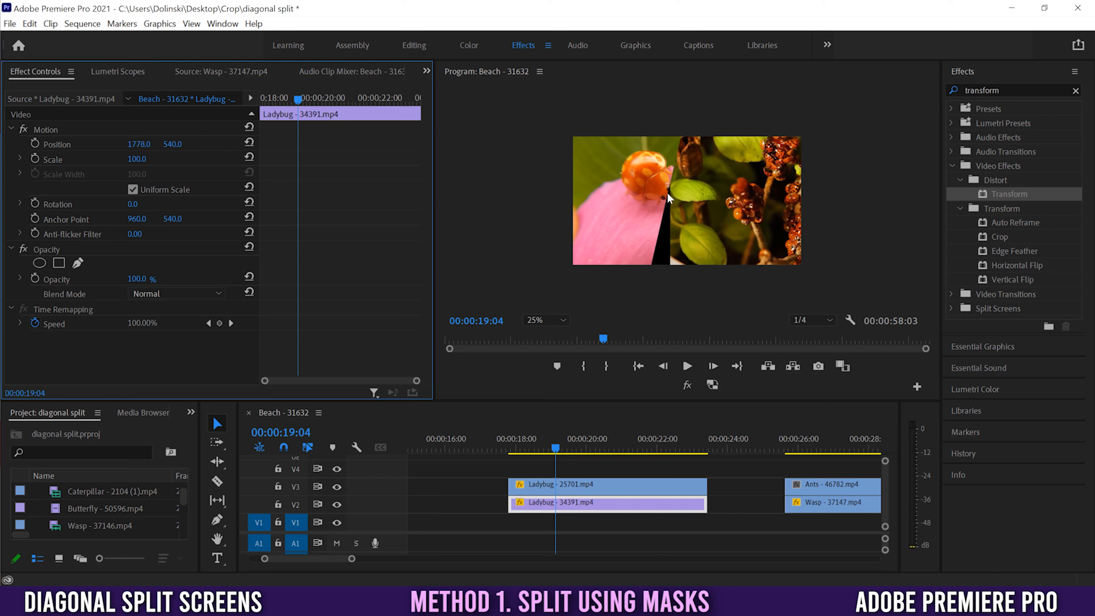
{"action": "left_click", "coordinate": [563, 320]}
{"action": "left_click", "coordinate": [547, 330]}
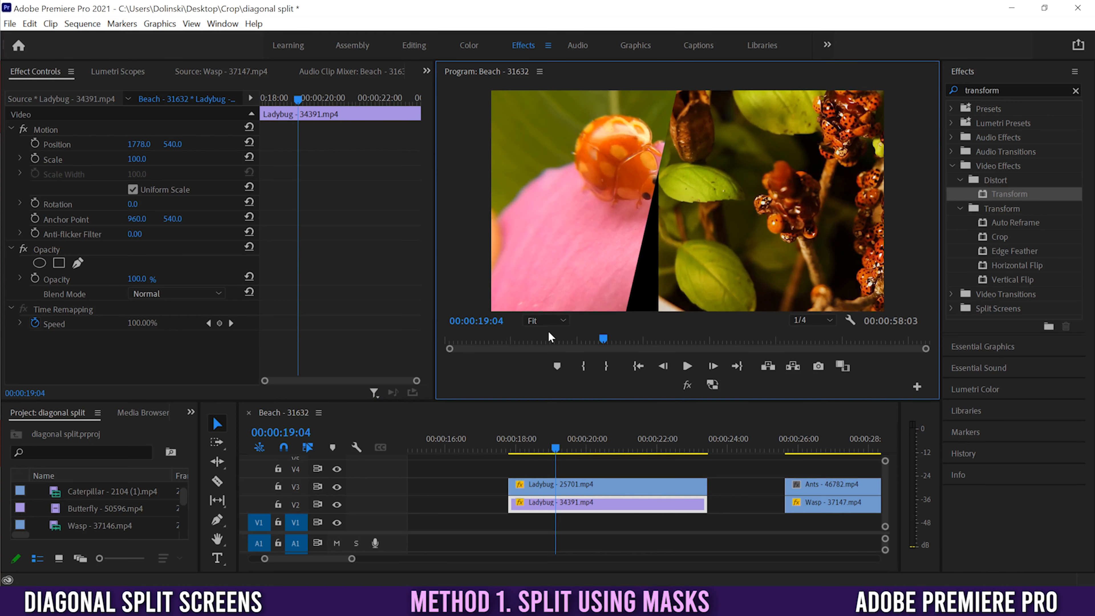
{"action": "left_click_drag", "start_coordinate": [141, 145], "coordinate": [71, 145]}
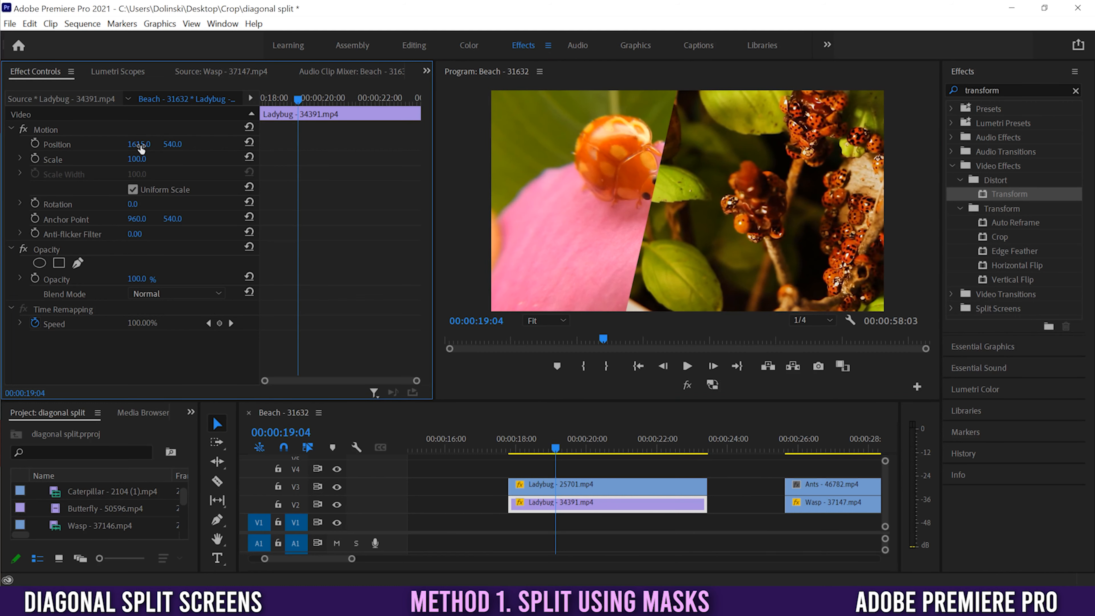
{"action": "left_click_drag", "start_coordinate": [141, 145], "coordinate": [19, 144]}
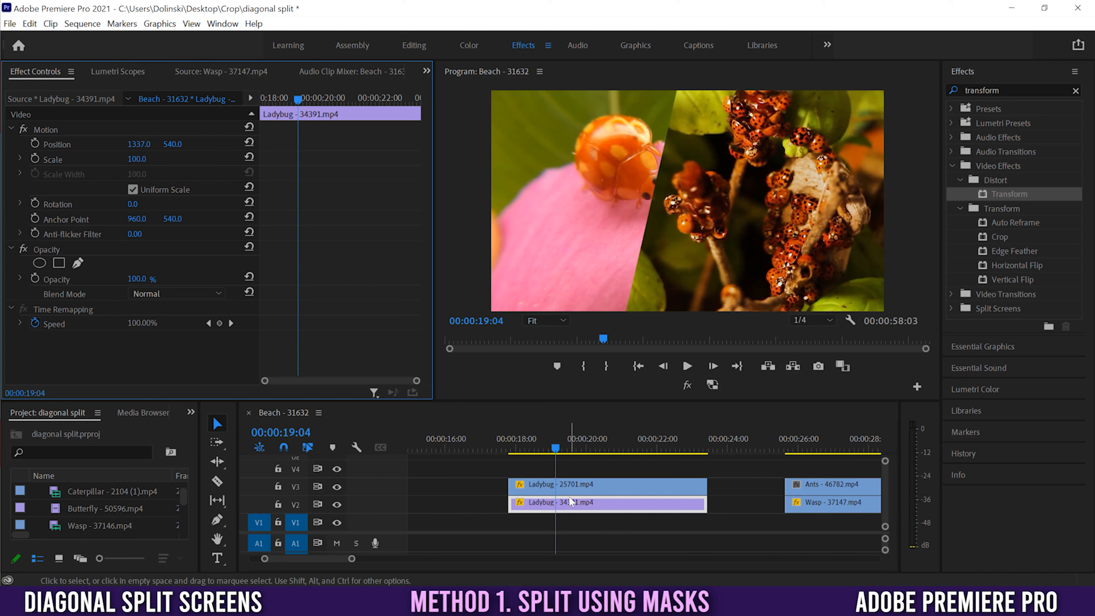
Step: Set the horizontal Motion position of Ladybug - 25701.mp4 to 957
{"action": "left_click", "coordinate": [574, 485]}
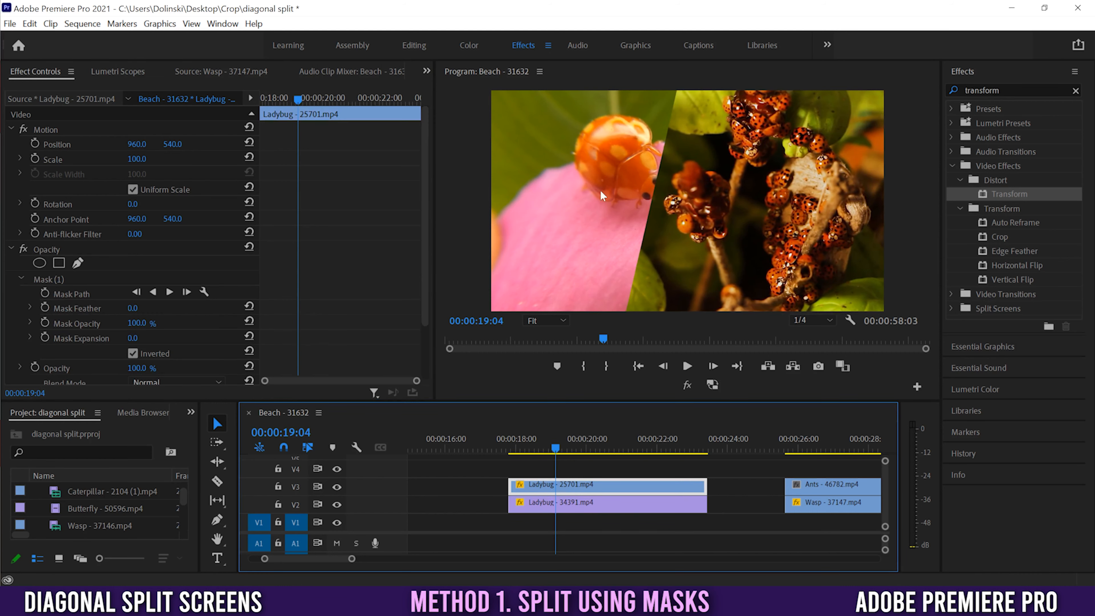
{"action": "mouse_move", "coordinate": [140, 144]}
{"action": "left_mouse_down"}
{"action": "mouse_move", "coordinate": [54, 144]}
{"action": "mouse_move", "coordinate": [139, 143]}
{"action": "left_mouse_up"}
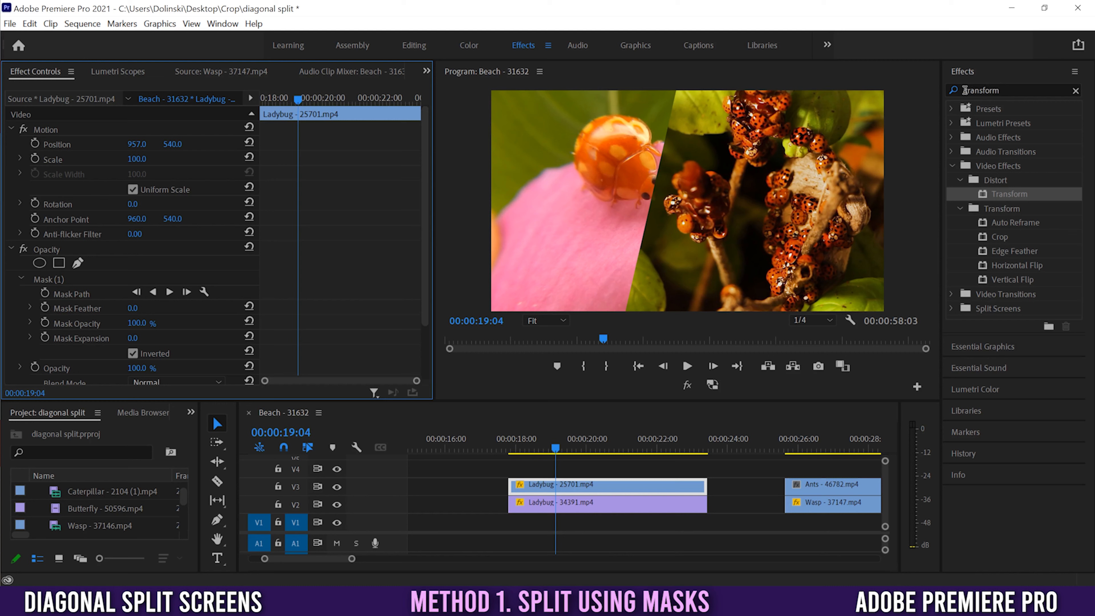
Step: Apply the Transform effect to Ladybug - 25701.mp4 and lower its horizontal position to shift the footage left inside the mask
{"action": "left_click_drag", "start_coordinate": [964, 90], "coordinate": [1009, 93]}
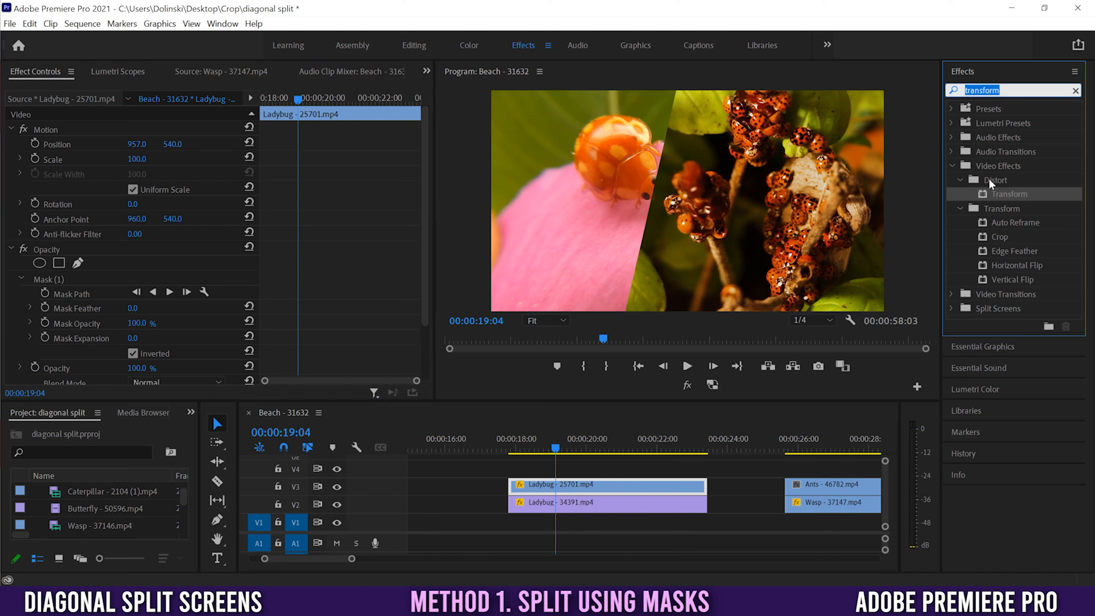
{"action": "left_click_drag", "start_coordinate": [985, 196], "coordinate": [584, 488]}
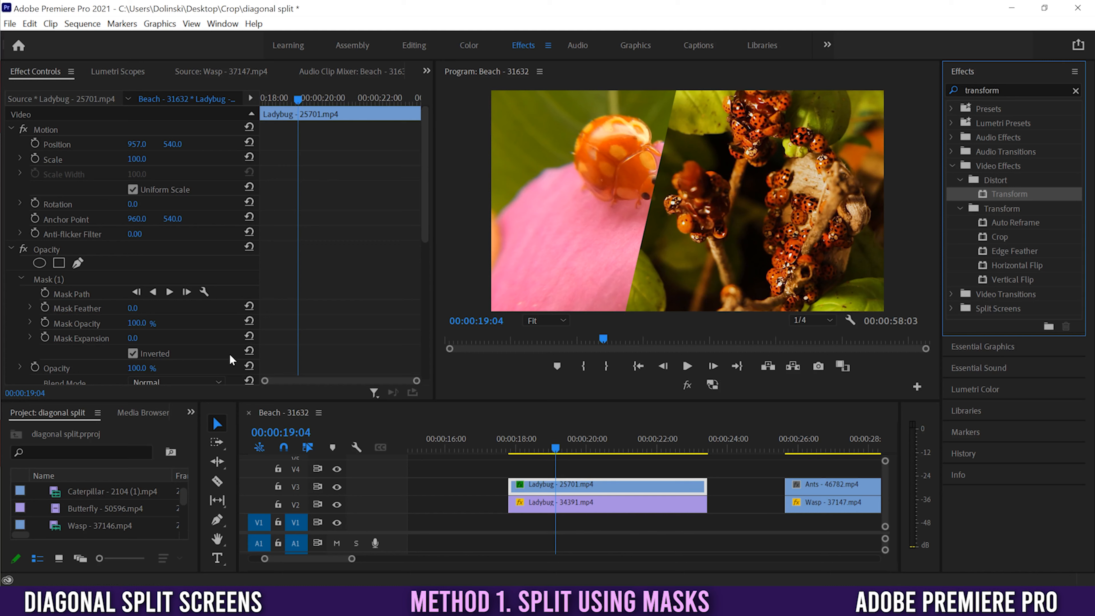
{"action": "left_click_drag", "start_coordinate": [426, 172], "coordinate": [413, 313]}
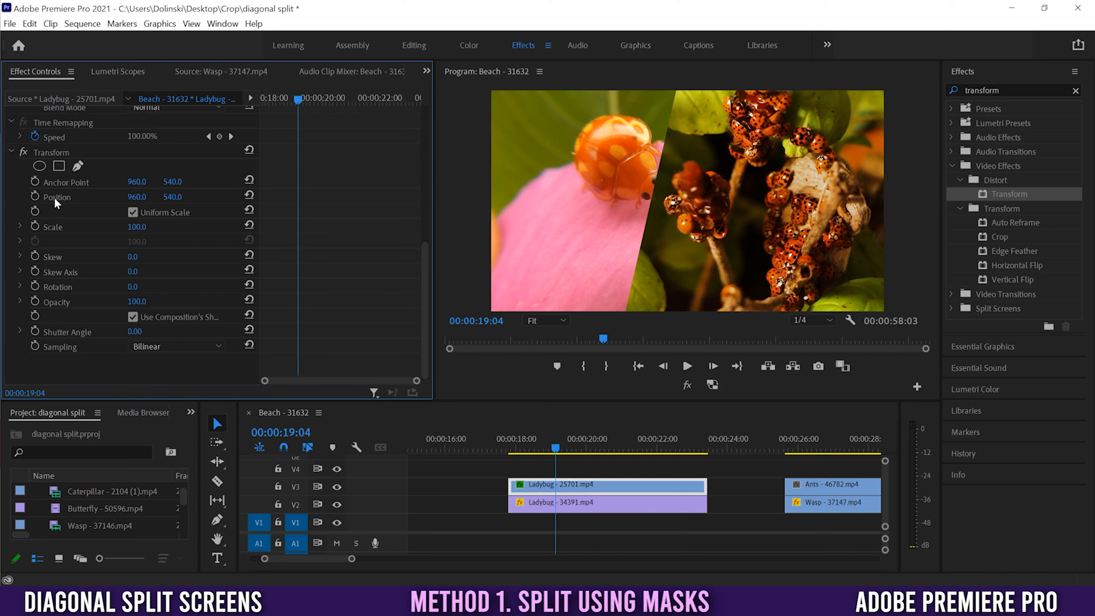
{"action": "left_click_drag", "start_coordinate": [135, 200], "coordinate": [52, 200]}
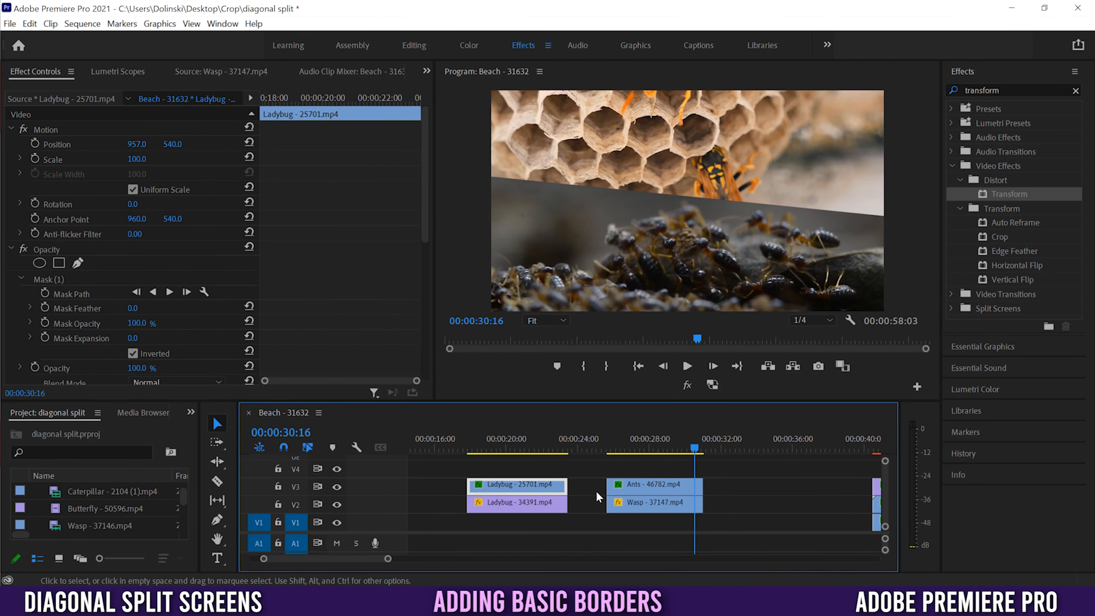
Step: Add a rectangle graphic layer at 00:00:30:16 over the wasp and ants split and stretch it past both sides of the frame
{"action": "left_click", "coordinate": [159, 23]}
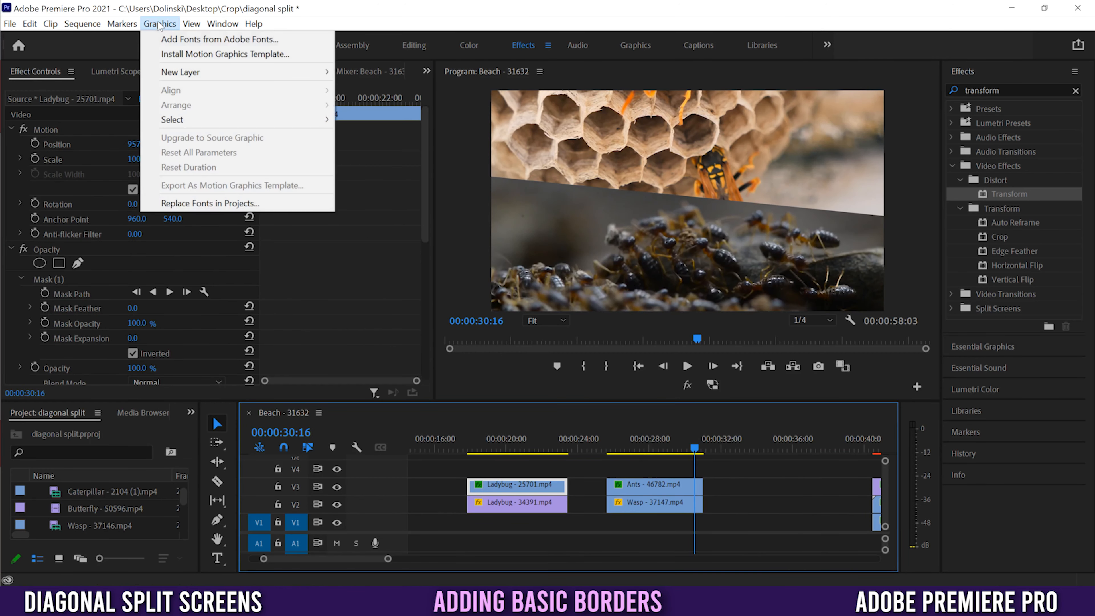
{"action": "mouse_move", "coordinate": [197, 75]}
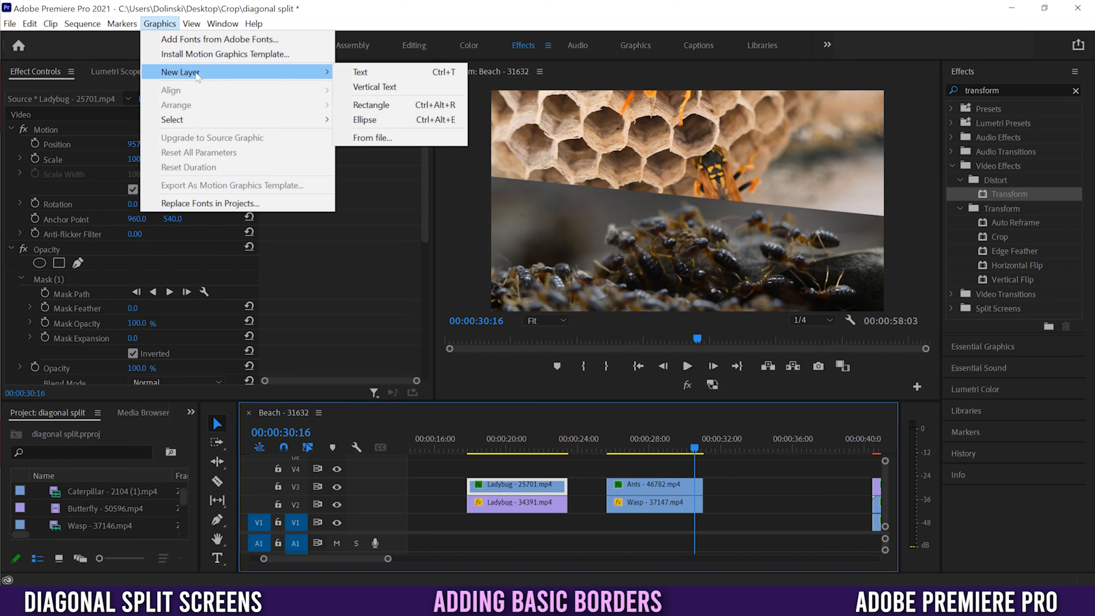
{"action": "left_click", "coordinate": [372, 104]}
{"action": "left_click_drag", "start_coordinate": [662, 201], "coordinate": [463, 202]}
{"action": "left_click_drag", "start_coordinate": [716, 197], "coordinate": [916, 200]}
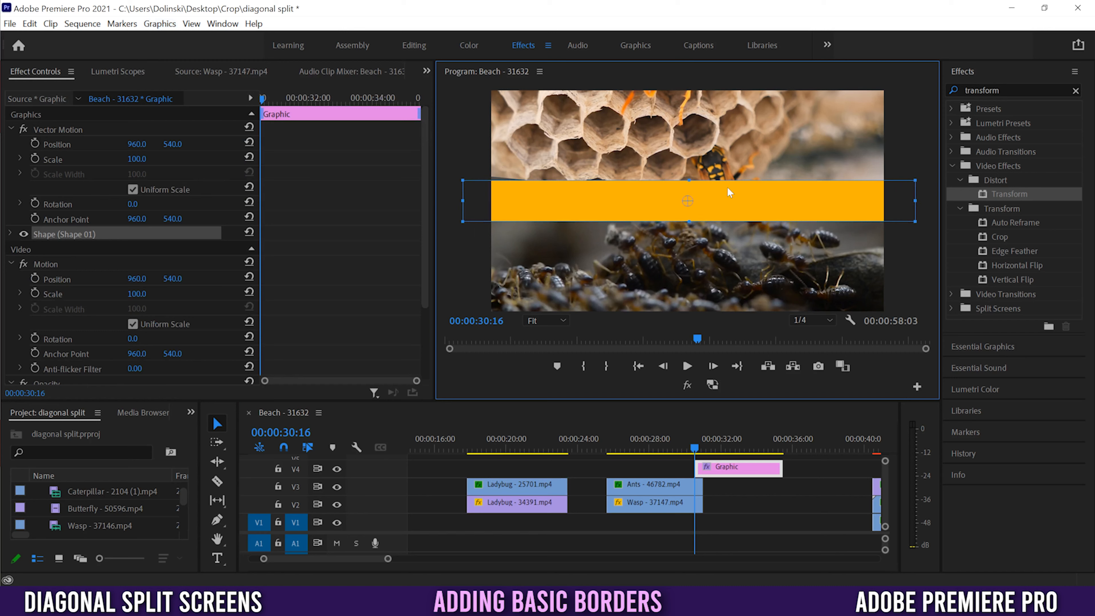
Step: Shrink the rectangle's height so it becomes a thin horizontal border line across the frame
{"action": "left_click_drag", "start_coordinate": [691, 180], "coordinate": [692, 212]}
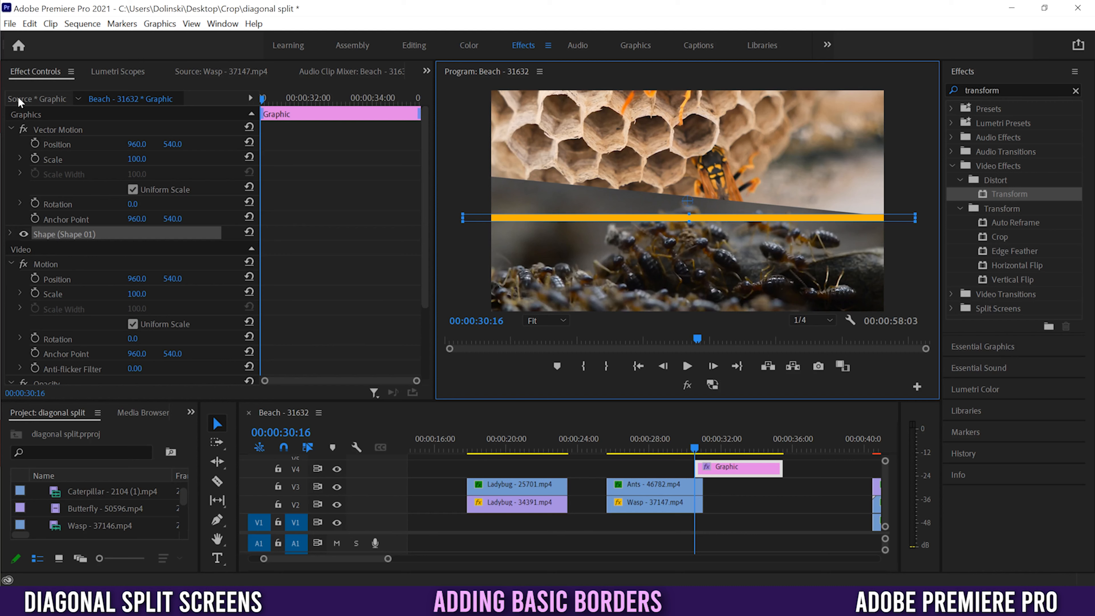
Step: Try a dark blue fill, 153555, on the border rectangle and undo it
{"action": "left_click", "coordinate": [12, 234]}
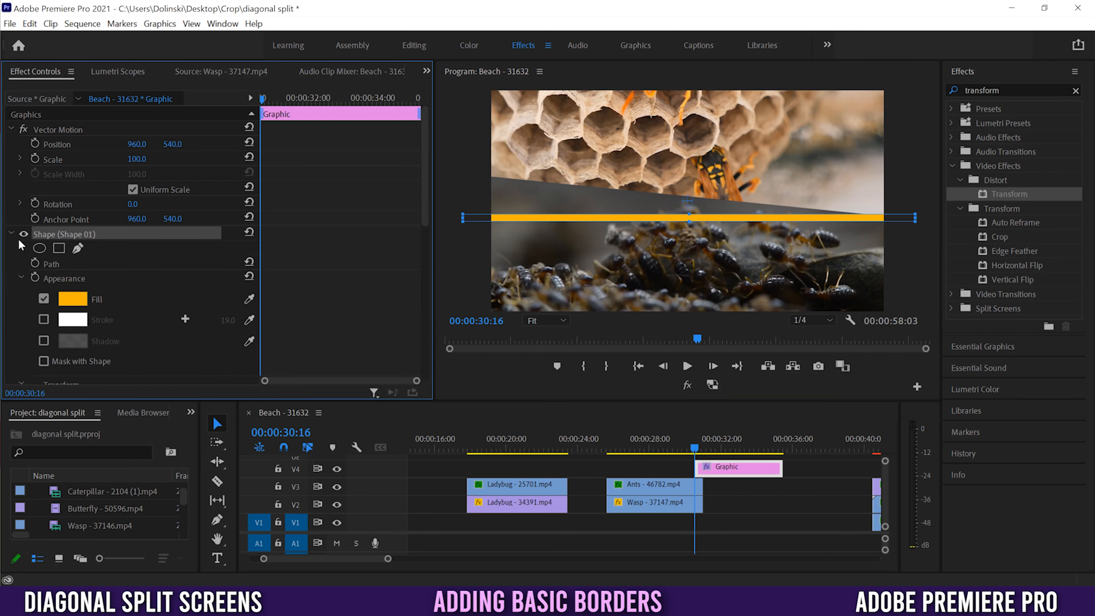
{"action": "left_click", "coordinate": [78, 299]}
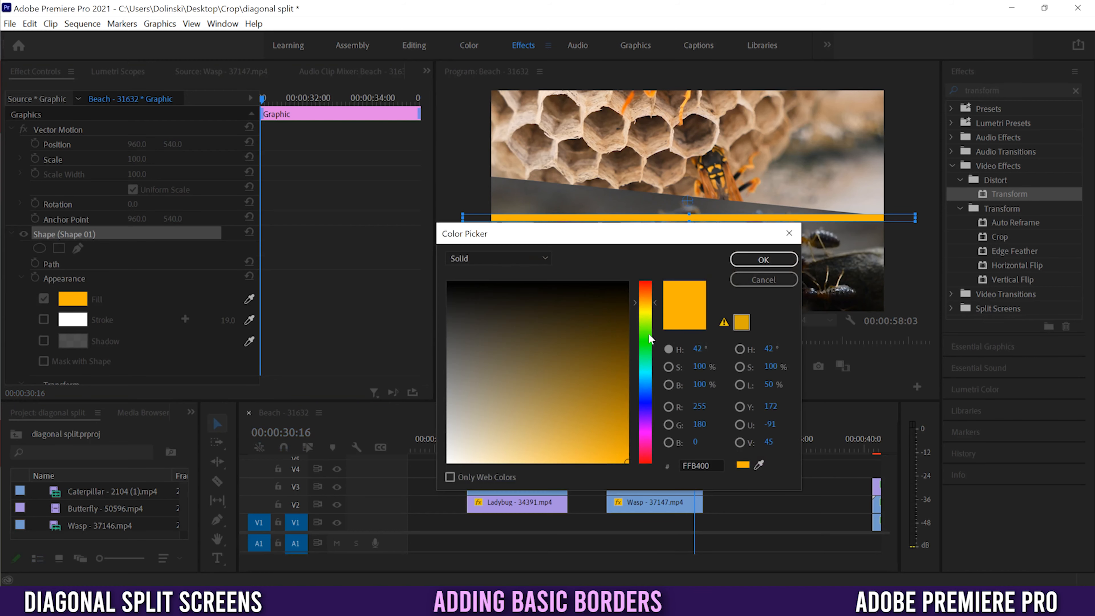
{"action": "left_click", "coordinate": [646, 387]}
{"action": "left_click", "coordinate": [595, 355]}
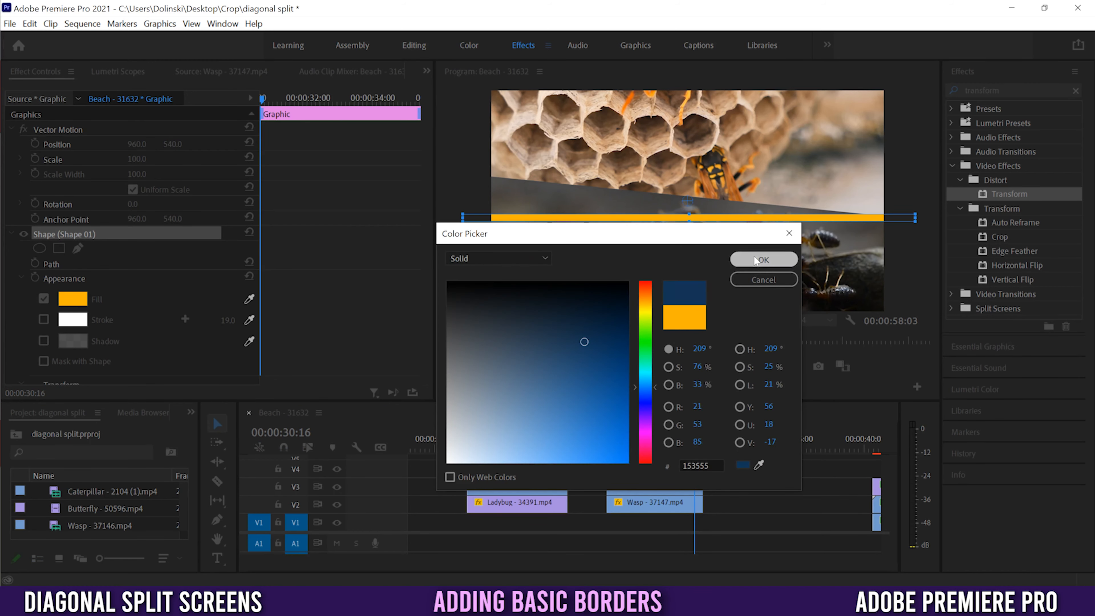
{"action": "left_click", "coordinate": [764, 260]}
{"action": "key", "text": "ctrl+z"}
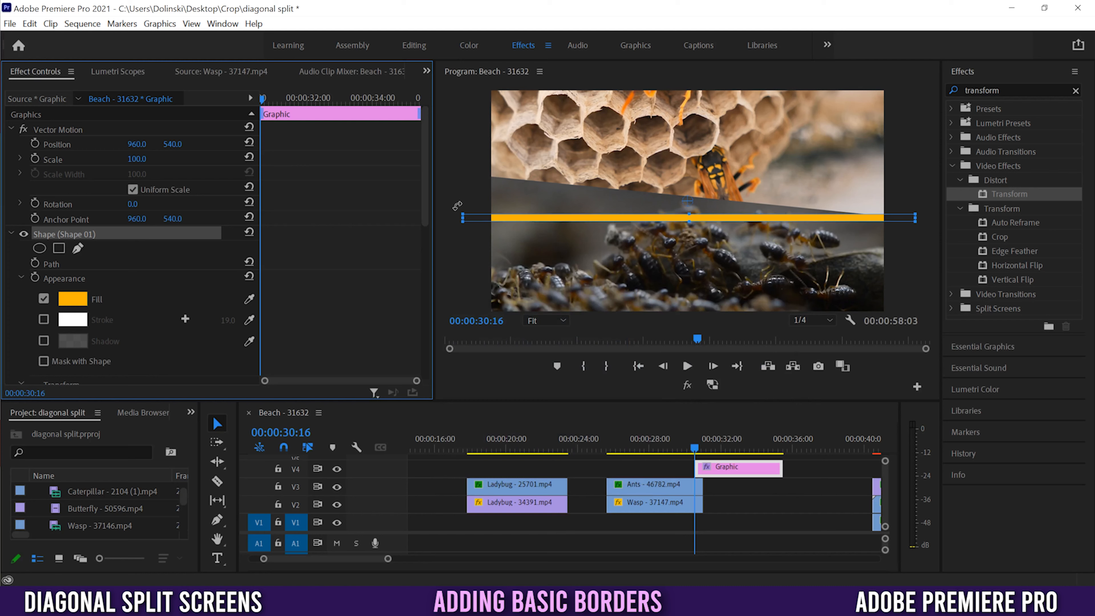
Step: Rotate the border line to match the diagonal and position it over the seam between the wasp and ants footage
{"action": "left_click_drag", "start_coordinate": [457, 206], "coordinate": [461, 178]}
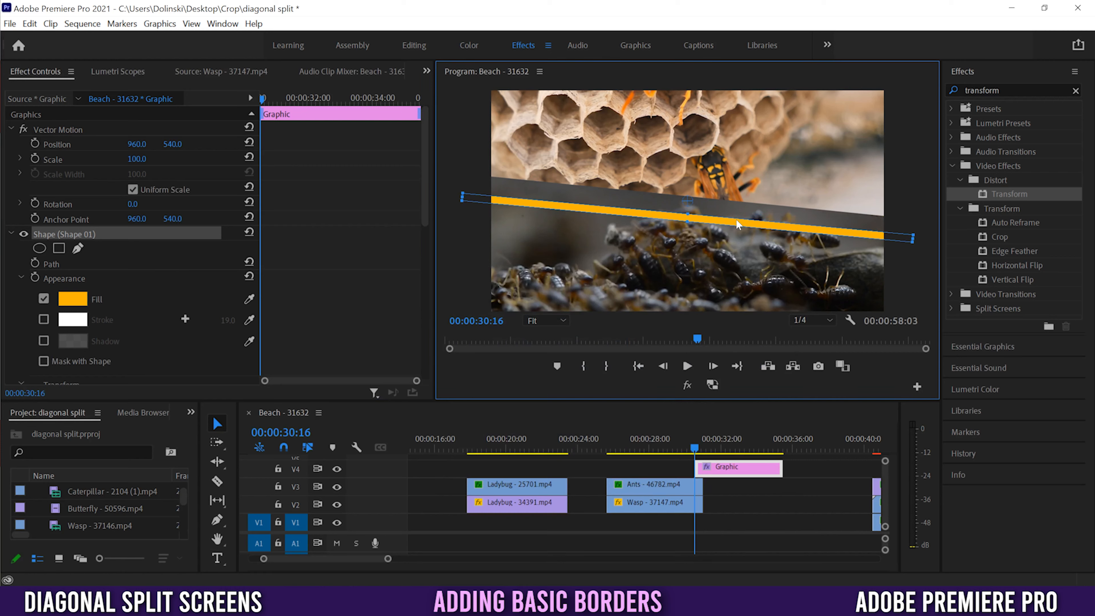
{"action": "left_click_drag", "start_coordinate": [736, 219], "coordinate": [735, 198]}
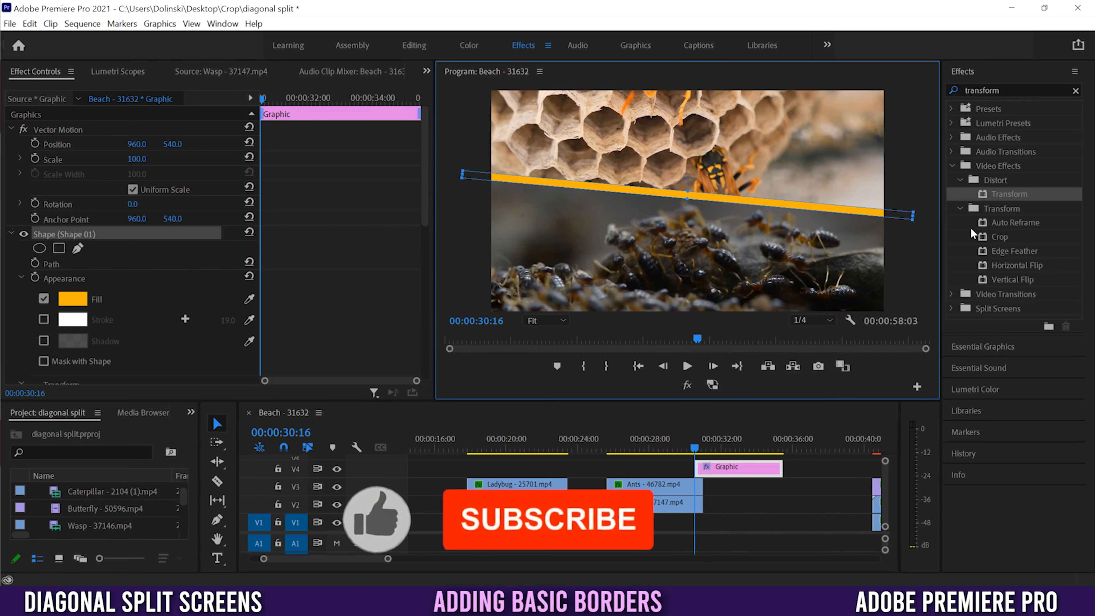
{"action": "left_click_drag", "start_coordinate": [924, 220], "coordinate": [925, 221]}
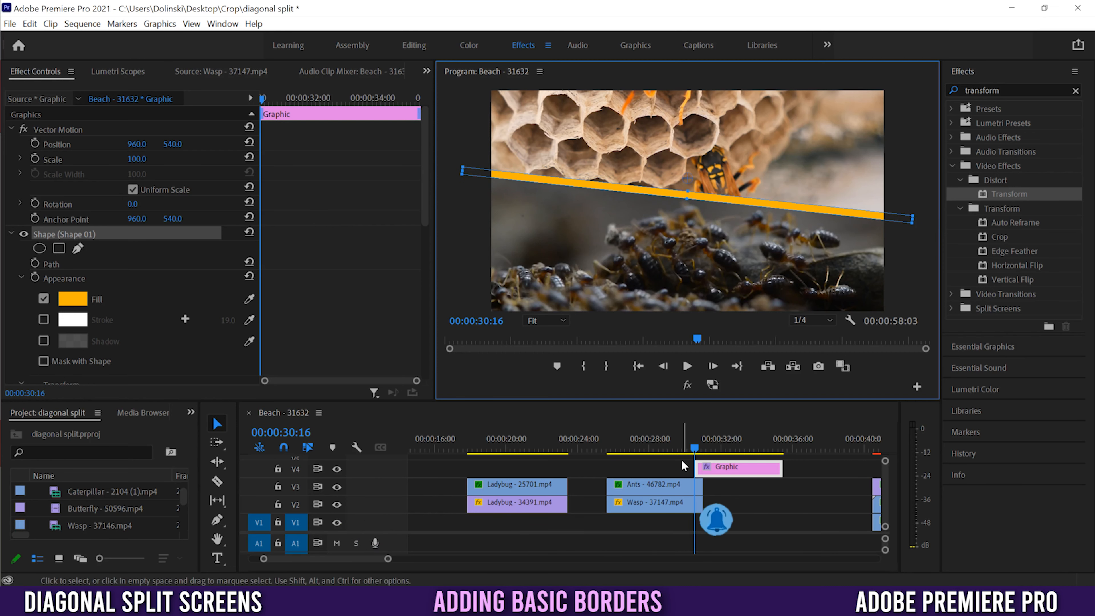
Step: Move the border graphic clip above the Ants and Wasp clips and trim its end to match theirs
{"action": "left_click", "coordinate": [722, 446]}
{"action": "left_click_drag", "start_coordinate": [728, 467], "coordinate": [660, 469]}
{"action": "left_click_drag", "start_coordinate": [695, 469], "coordinate": [702, 469]}
Step: Deselect the border graphic and play the wasp and ants split screen from 00:00:26:02
{"action": "left_click_drag", "start_coordinate": [621, 447], "coordinate": [615, 447]}
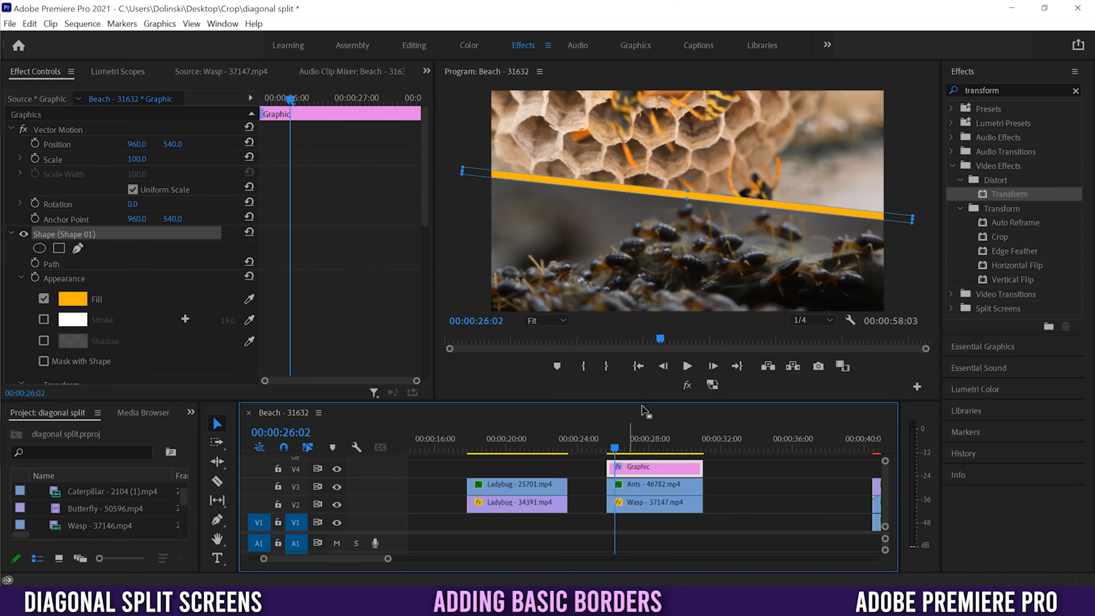
{"action": "left_click", "coordinate": [719, 468]}
{"action": "left_click", "coordinate": [687, 367]}
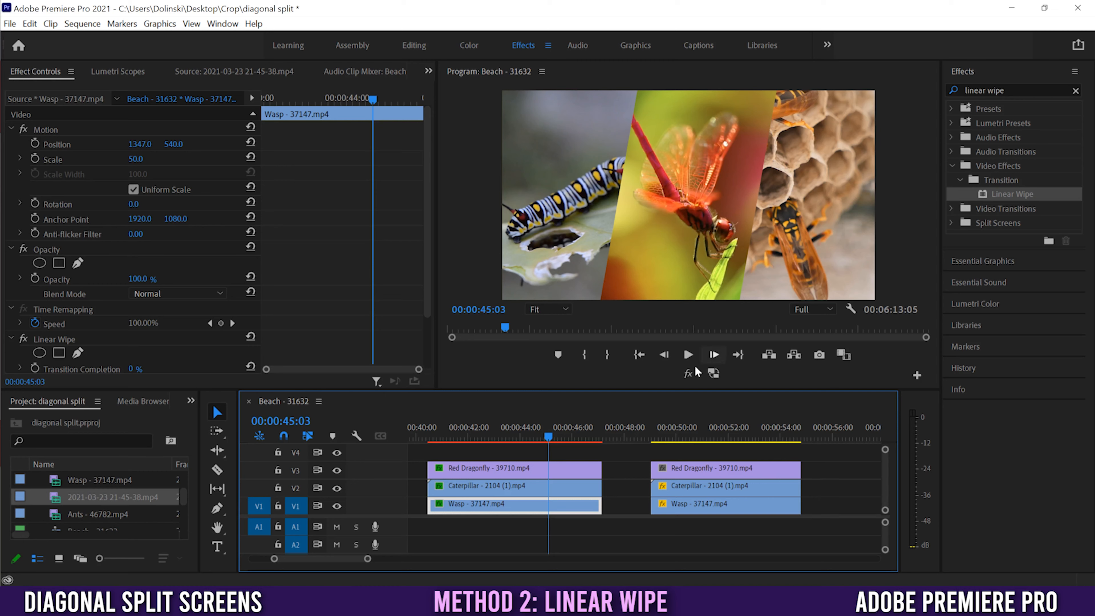
Step: Play the finished three-way animated split of the dragonfly, caterpillar and wasp clips from its beginning
{"action": "left_click", "coordinate": [433, 426]}
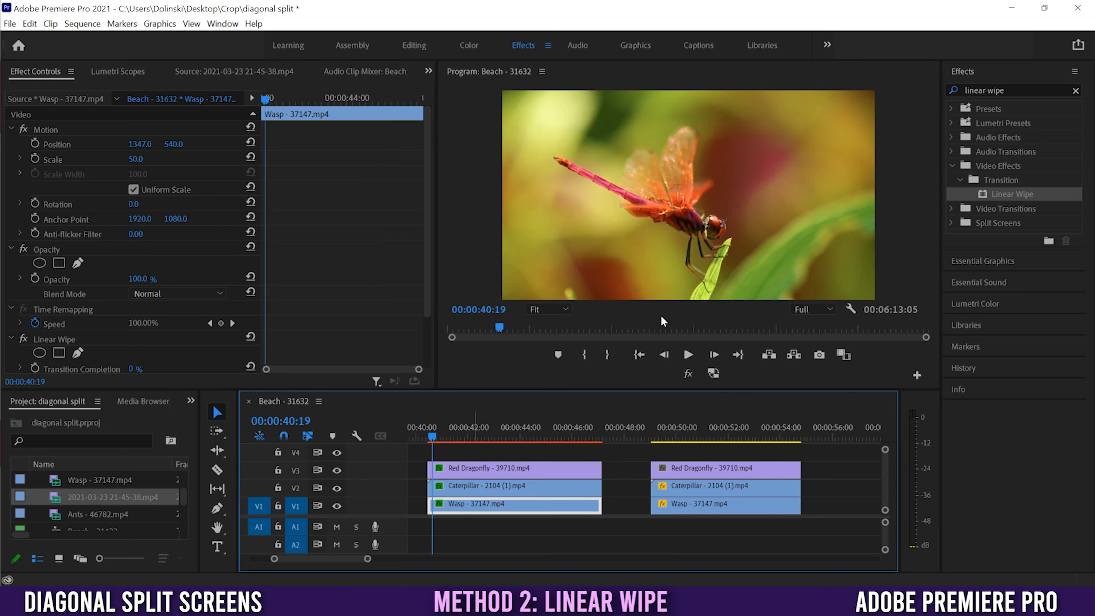
{"action": "left_click", "coordinate": [688, 355]}
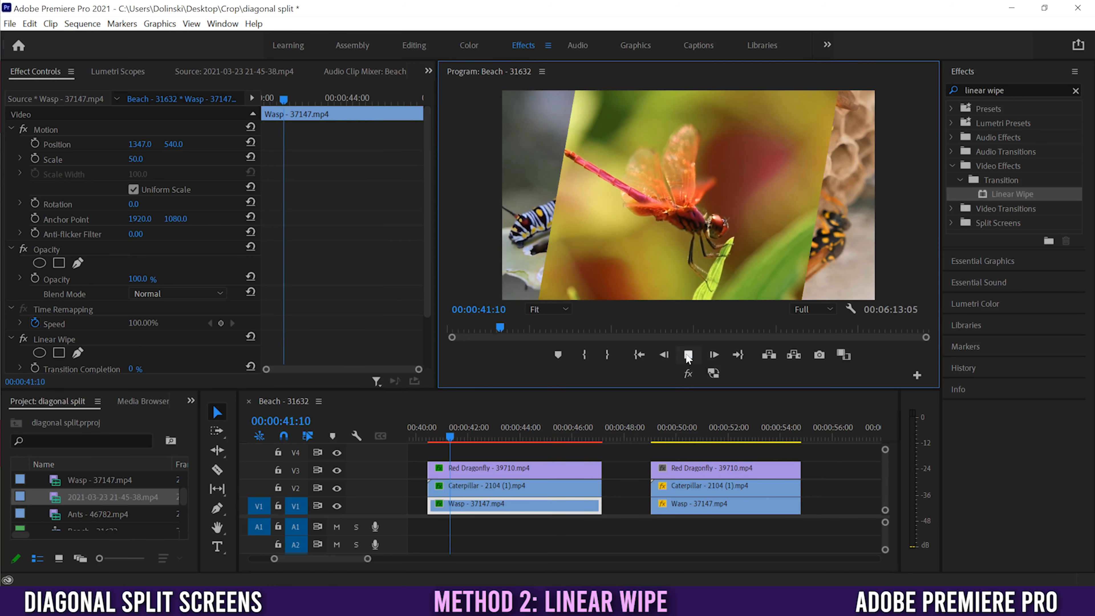
{"action": "left_click", "coordinate": [436, 437]}
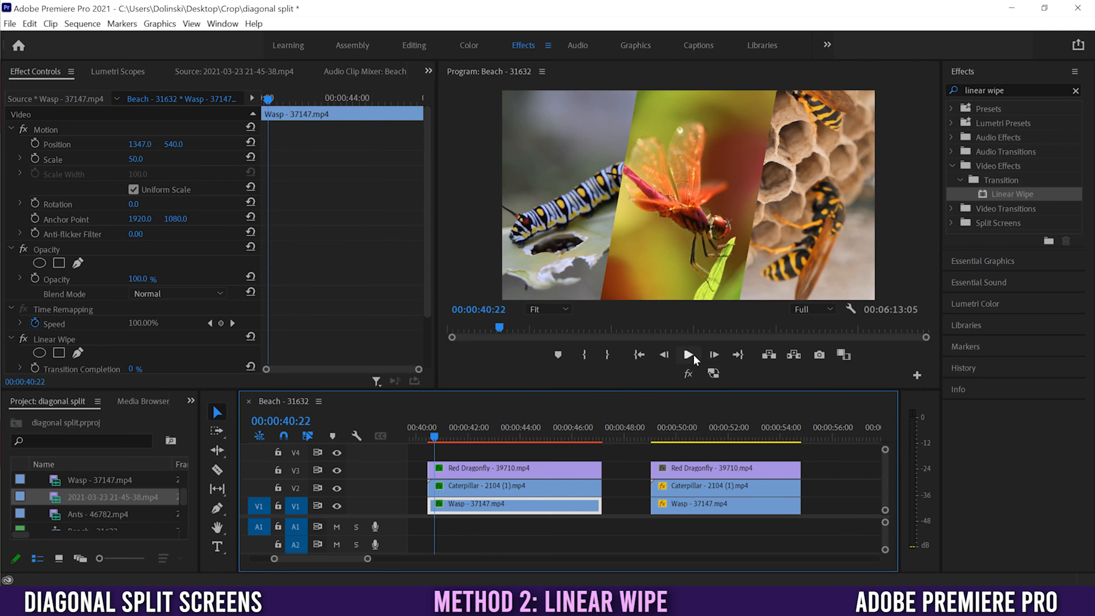
{"action": "left_click", "coordinate": [688, 355]}
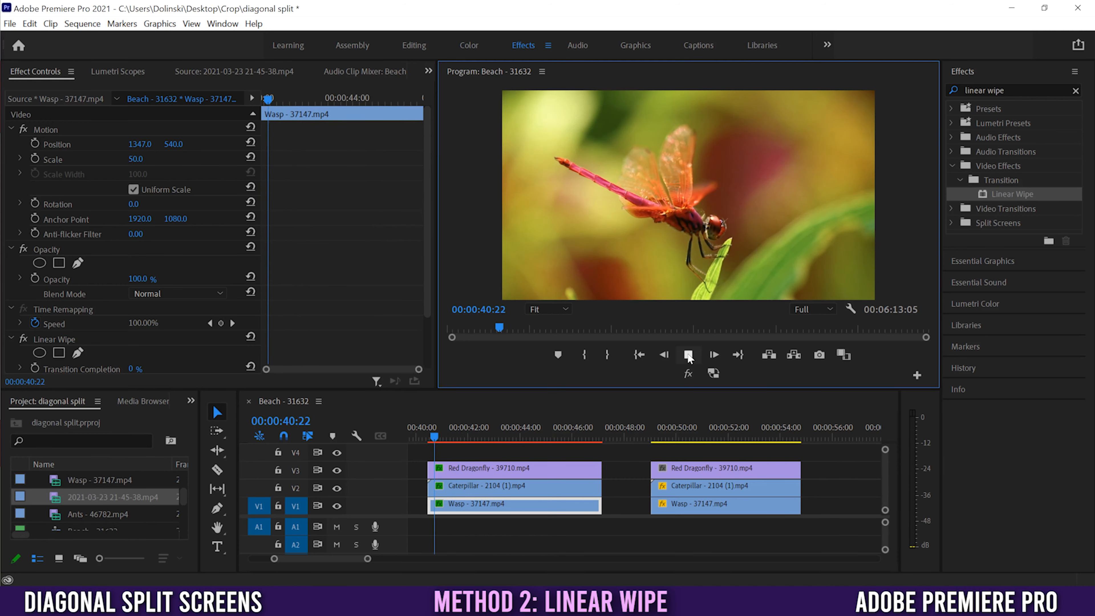
{"action": "left_click", "coordinate": [689, 355]}
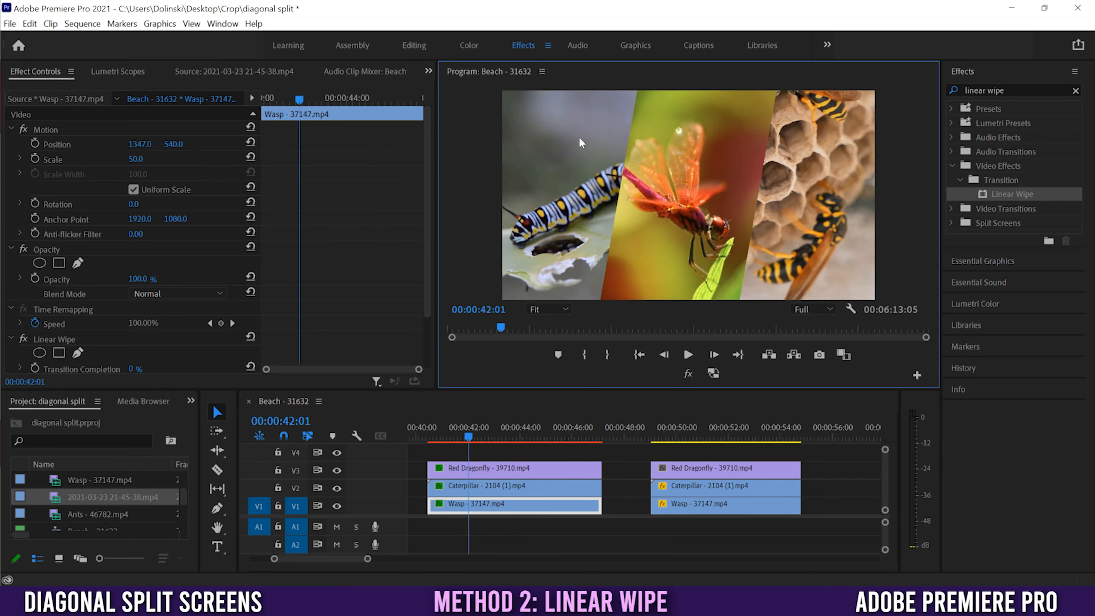
Step: Apply Linear Wipe to the second Red Dragonfly - 39710.mp4 clip at 00:00:50:02 and set its Transition Completion to 26%
{"action": "left_click", "coordinate": [678, 431]}
{"action": "left_click", "coordinate": [709, 469]}
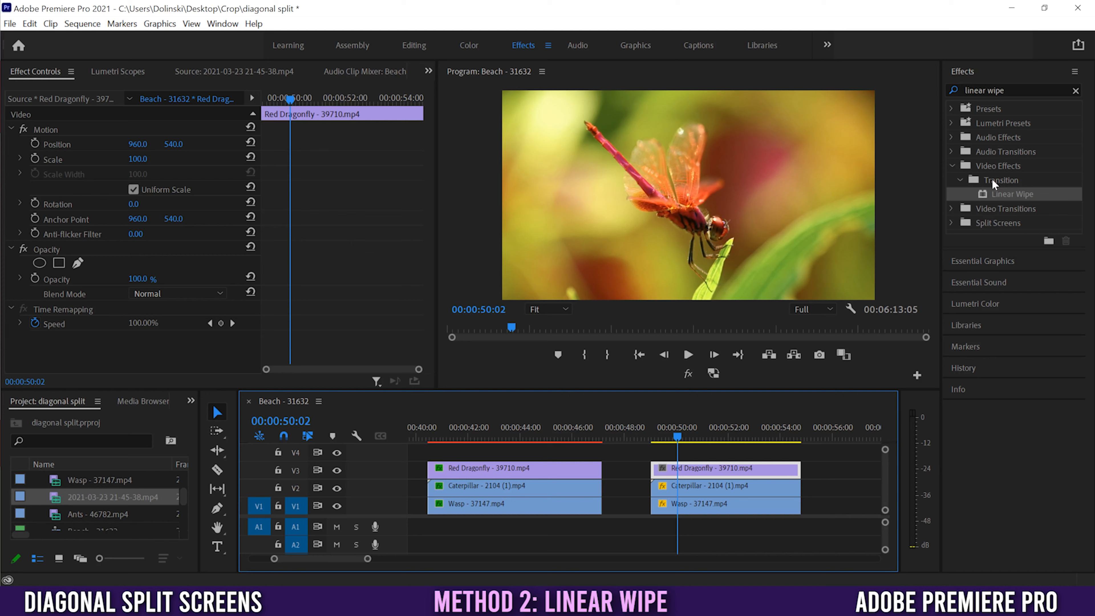
{"action": "left_click_drag", "start_coordinate": [990, 196], "coordinate": [692, 471]}
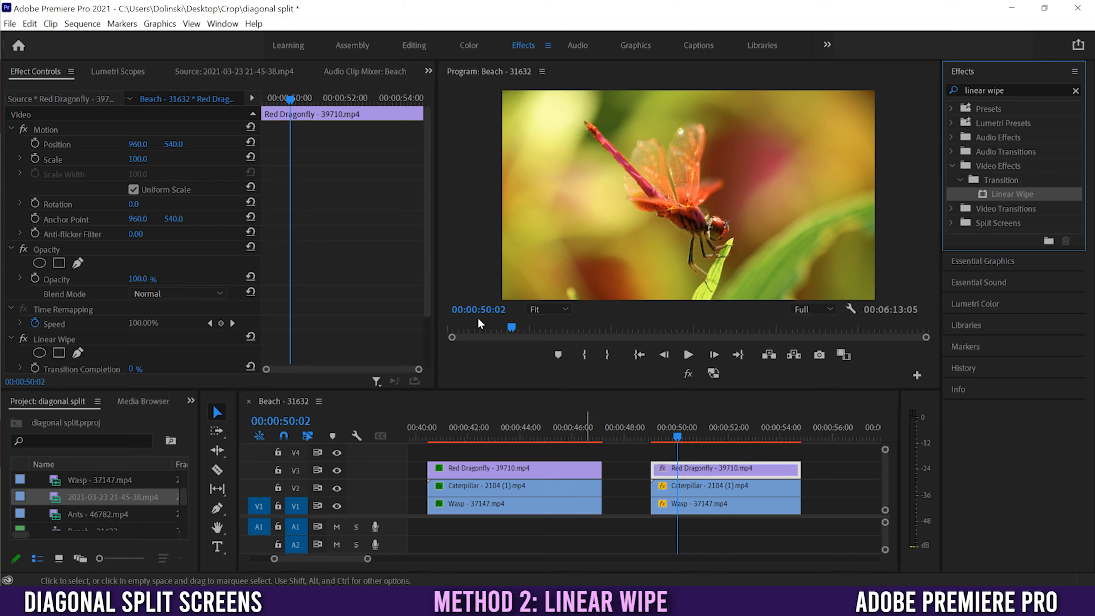
{"action": "scroll", "coordinate": [425, 186], "scroll_direction": "down", "scroll_amount": 3}
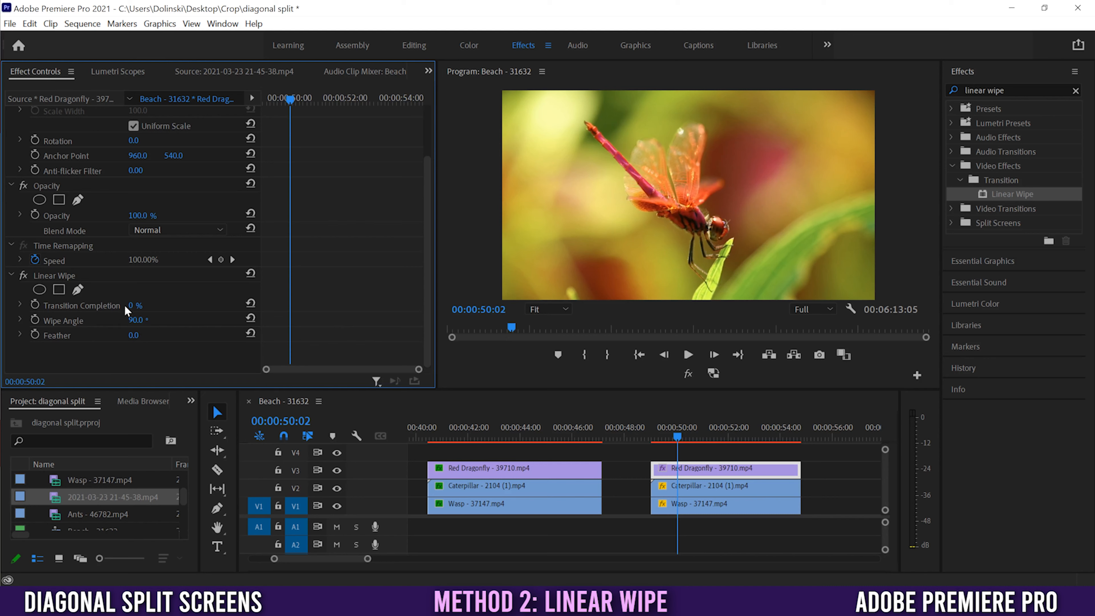
{"action": "left_click_drag", "start_coordinate": [134, 306], "coordinate": [146, 306]}
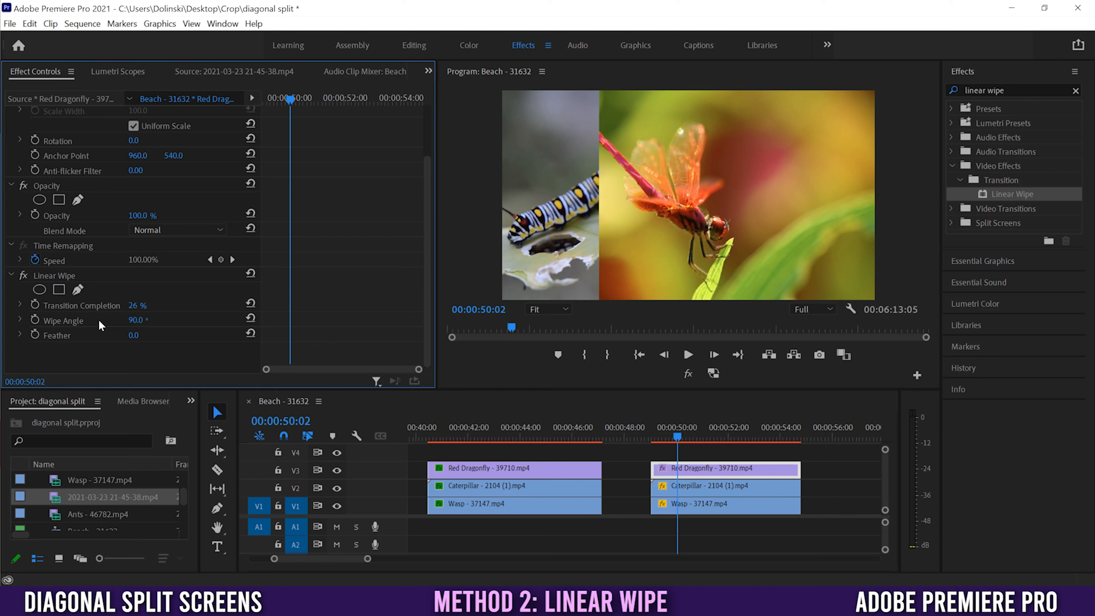
Step: Try a Wipe Angle of 80° on the dragonfly clip's Linear Wipe
{"action": "left_click", "coordinate": [137, 320]}
{"action": "type", "text": "80"}
{"action": "key", "text": "Return"}
Step: Set the Linear Wipe's Wipe Angle to 100° and its Transition Completion to 33%
{"action": "left_click", "coordinate": [140, 320]}
{"action": "type", "text": "100"}
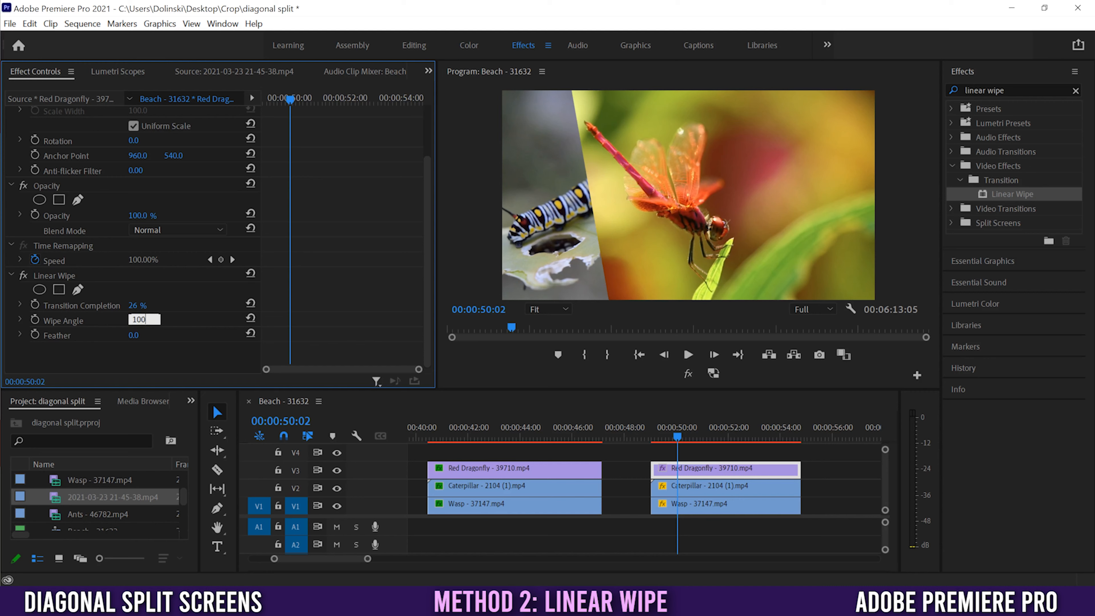
{"action": "key", "text": "Return"}
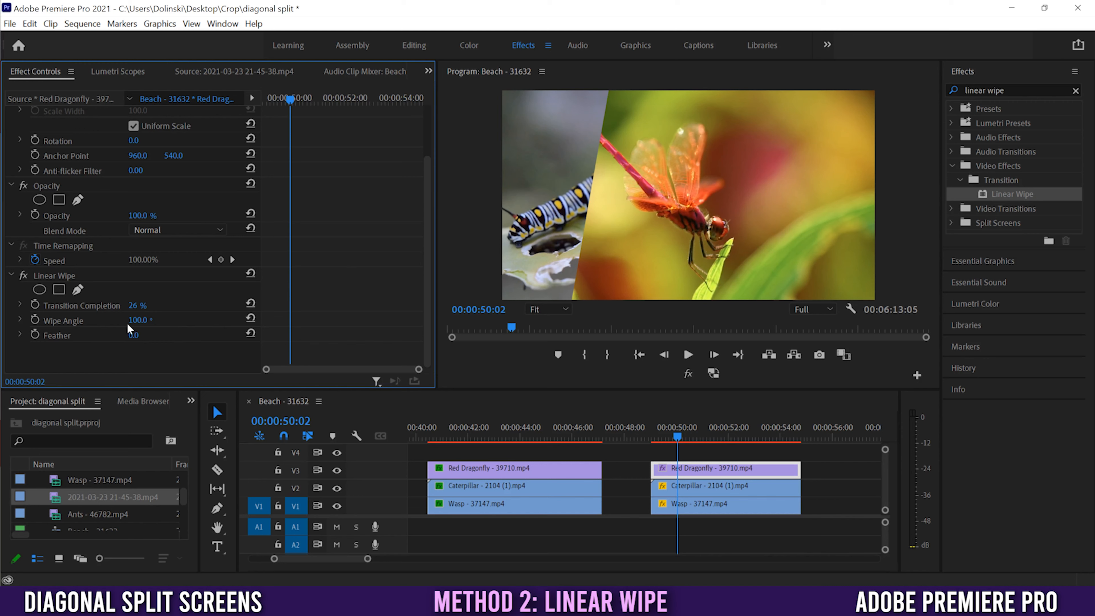
{"action": "left_click", "coordinate": [135, 307]}
{"action": "type", "text": "33"}
{"action": "key", "text": "Return"}
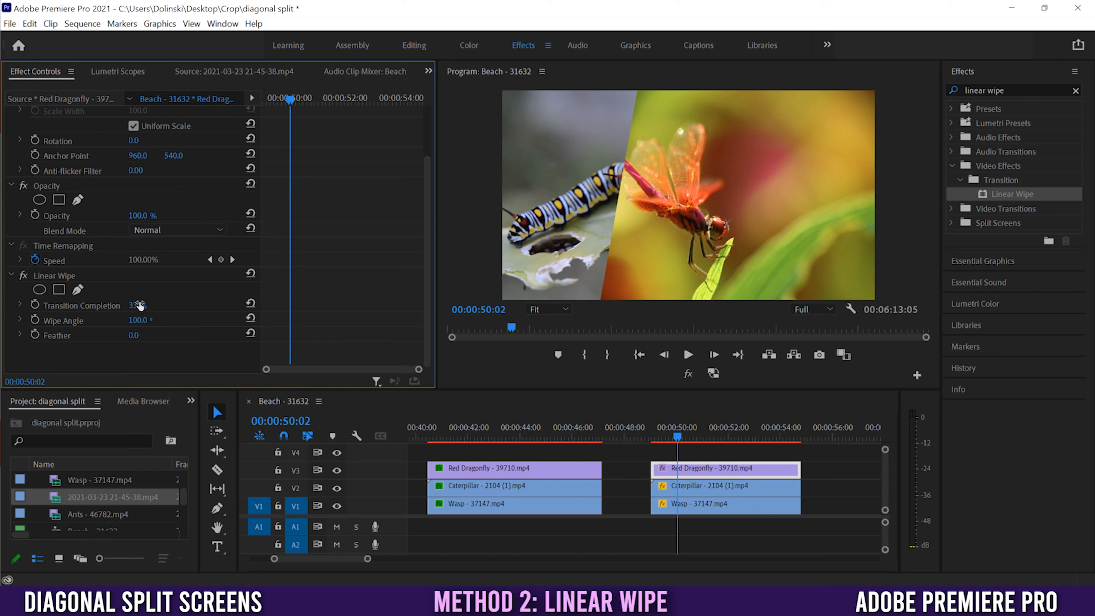
Step: Apply a second Linear Wipe to the Red Dragonfly clip and set its Transition Completion to 33%
{"action": "left_click_drag", "start_coordinate": [982, 192], "coordinate": [704, 468]}
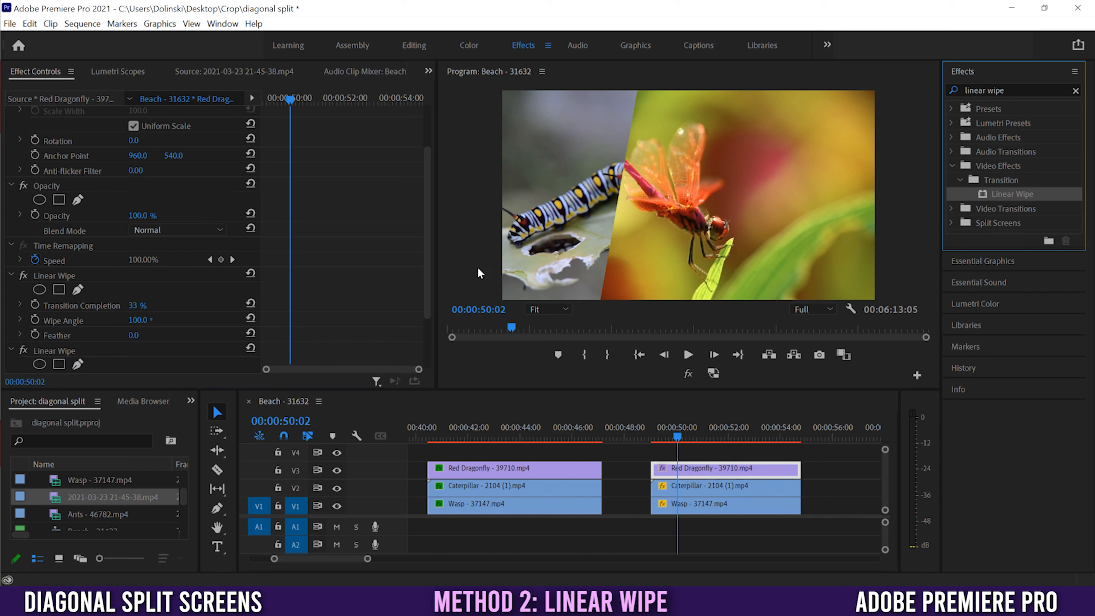
{"action": "scroll", "coordinate": [39, 336], "scroll_direction": "down", "scroll_amount": 2}
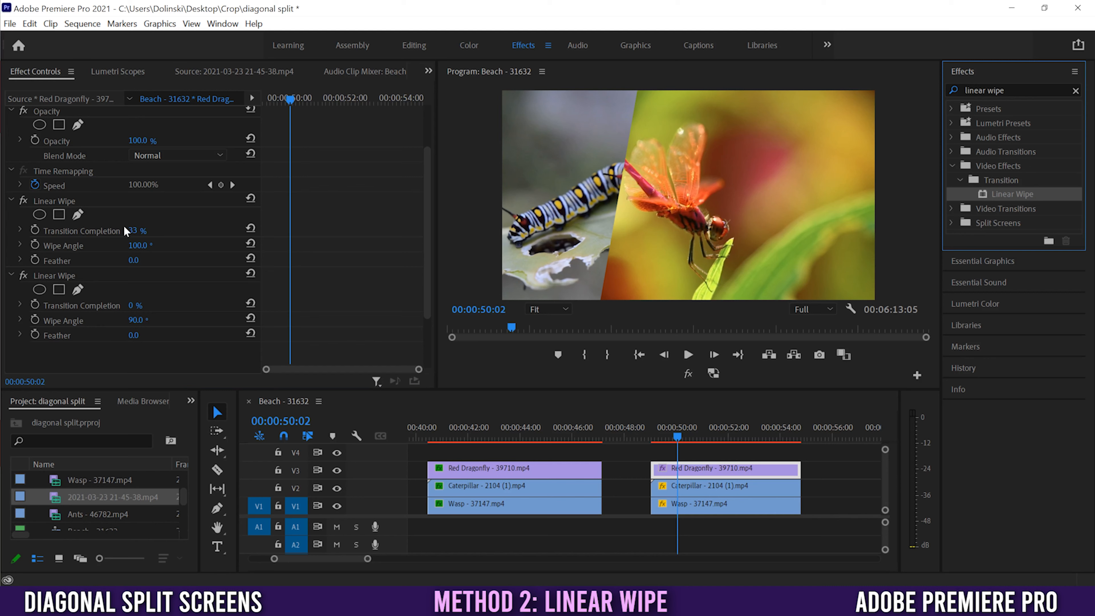
{"action": "left_click", "coordinate": [135, 304]}
{"action": "type", "text": "33"}
{"action": "key", "text": "Return"}
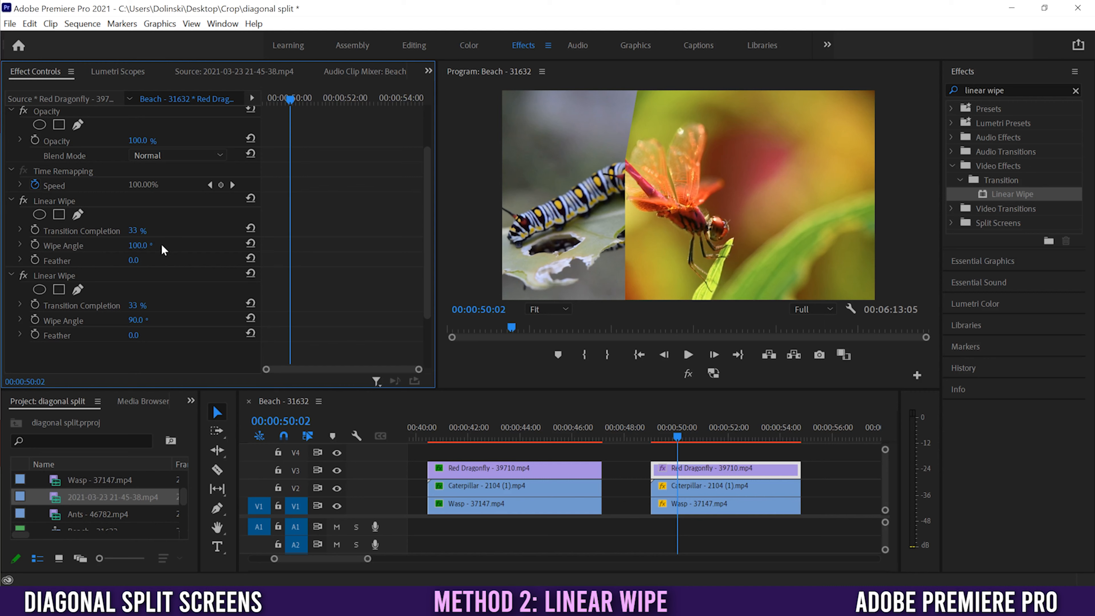
Step: Set the second Linear Wipe's Wipe Angle to 80° and change it to -80° to cut the opposite side
{"action": "left_click", "coordinate": [142, 320]}
{"action": "type", "text": "80"}
{"action": "key", "text": "Return"}
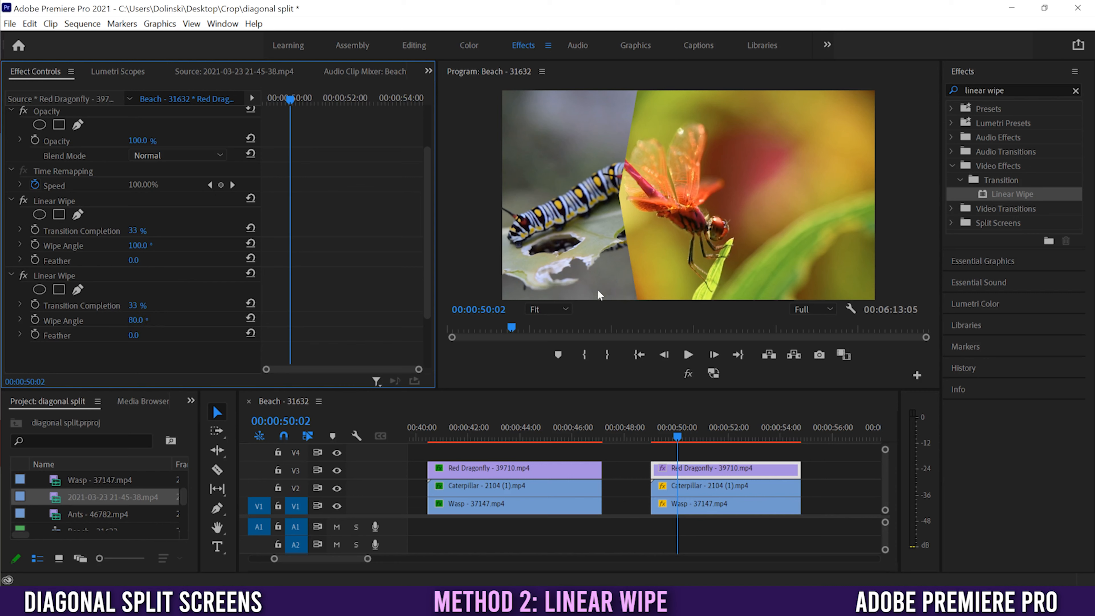
{"action": "left_click", "coordinate": [140, 320]}
{"action": "left_click", "coordinate": [133, 320]}
{"action": "type", "text": "-"}
{"action": "key", "text": "Return"}
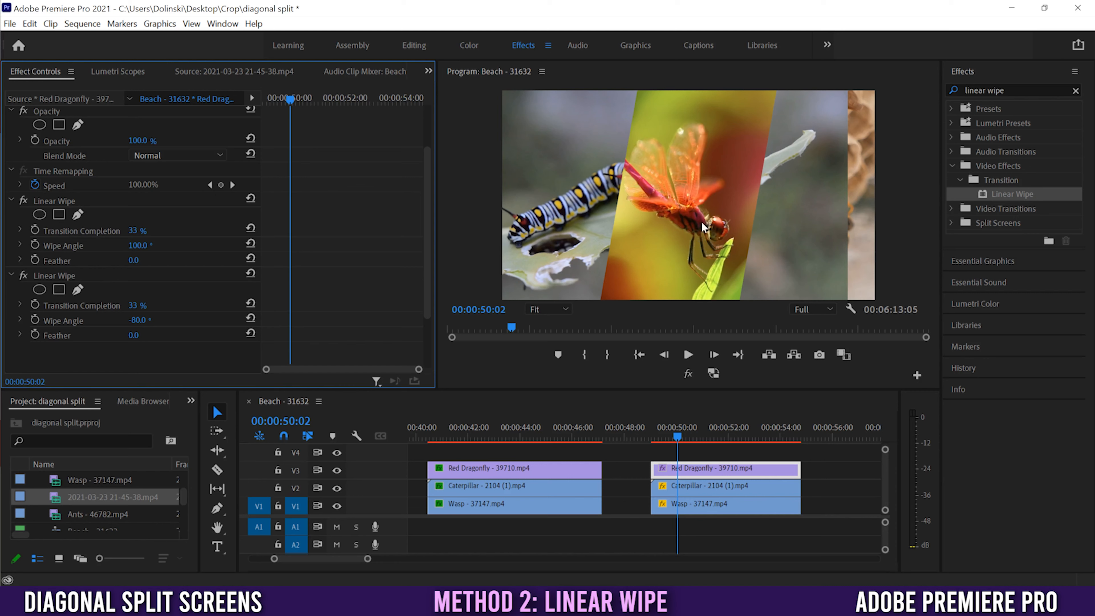
Step: Try Transition Completion values of 22% on the first Linear Wipe and 44% on the second
{"action": "left_click_drag", "start_coordinate": [135, 231], "coordinate": [146, 231]}
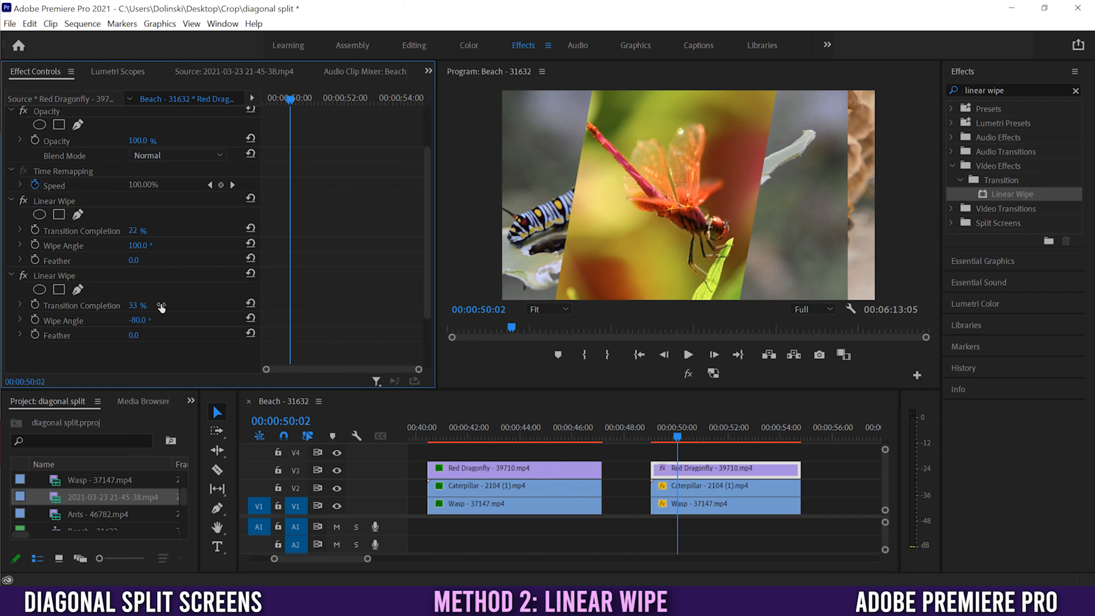
{"action": "left_click", "coordinate": [136, 306]}
{"action": "type", "text": "44"}
{"action": "key", "text": "Return"}
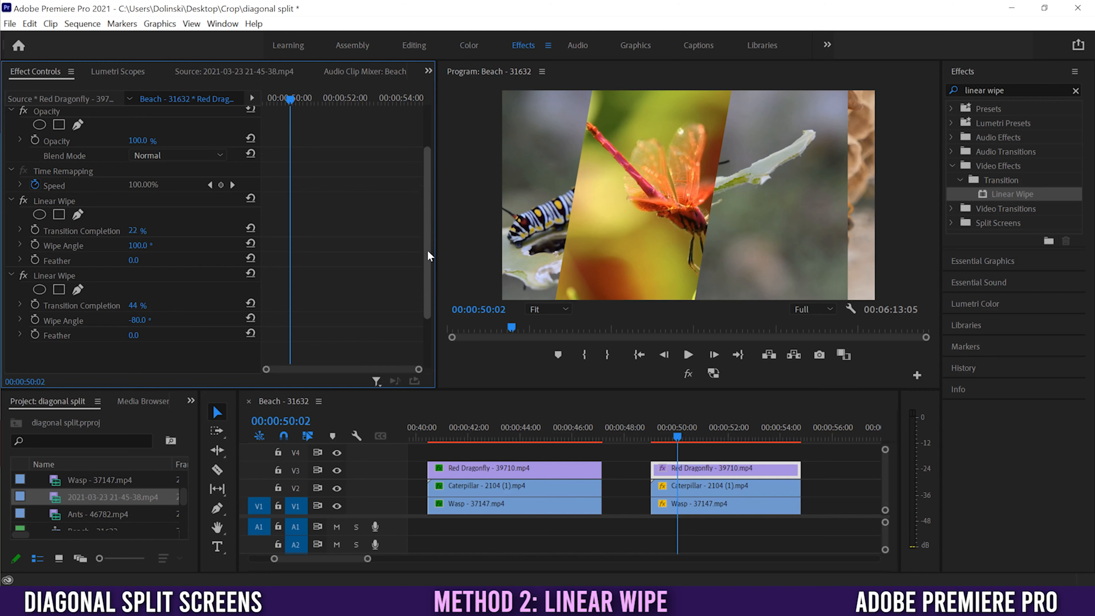
Step: Try shifting the dragonfly clip's horizontal Motion position to 1148 and reset the position
{"action": "left_click_drag", "start_coordinate": [427, 249], "coordinate": [425, 169]}
{"action": "left_click_drag", "start_coordinate": [141, 148], "coordinate": [222, 148]}
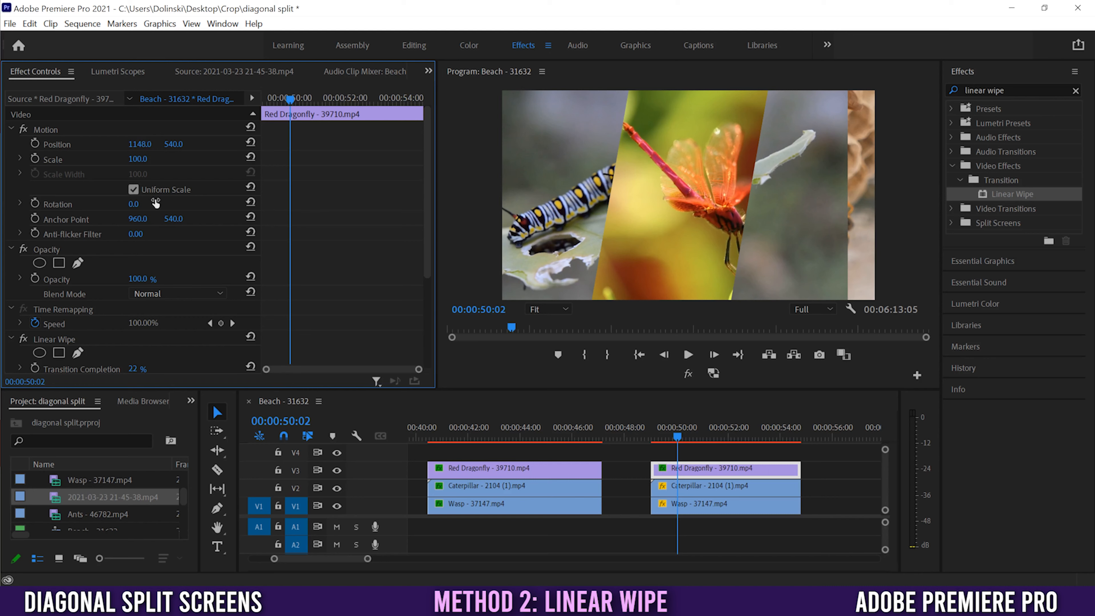
{"action": "left_click", "coordinate": [251, 143]}
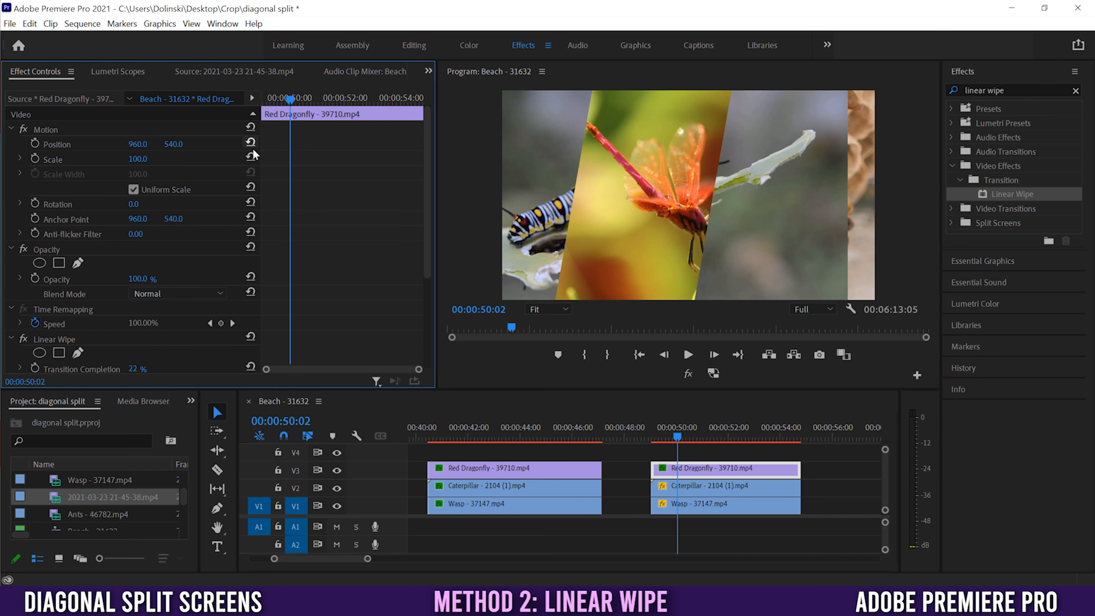
Step: Set Transition Completion to 33% on both Linear Wipe effects of the dragonfly clip
{"action": "left_click_drag", "start_coordinate": [425, 166], "coordinate": [423, 260]}
{"action": "left_click", "coordinate": [138, 231]}
{"action": "type", "text": "33"}
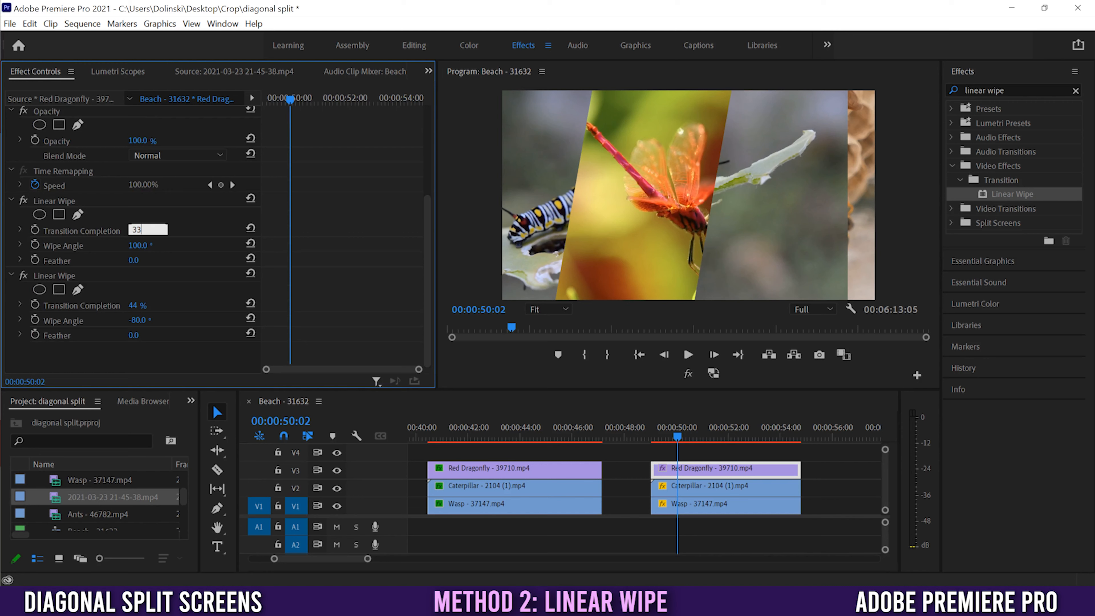
{"action": "left_click", "coordinate": [134, 304]}
{"action": "type", "text": "33"}
{"action": "key", "text": "Return"}
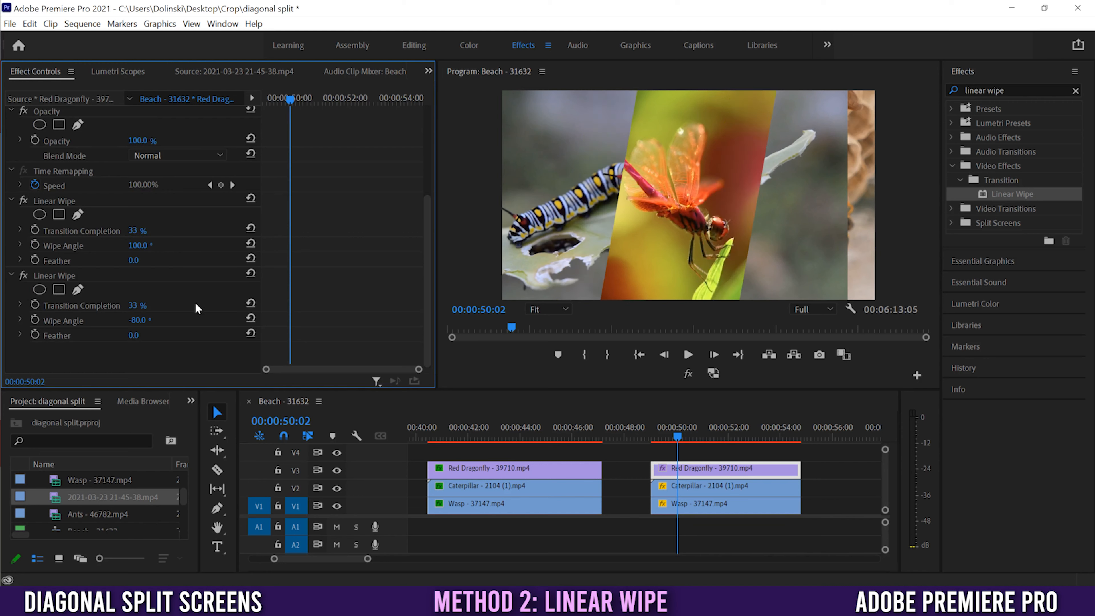
{"action": "scroll", "coordinate": [433, 281], "scroll_direction": "up", "scroll_amount": 5}
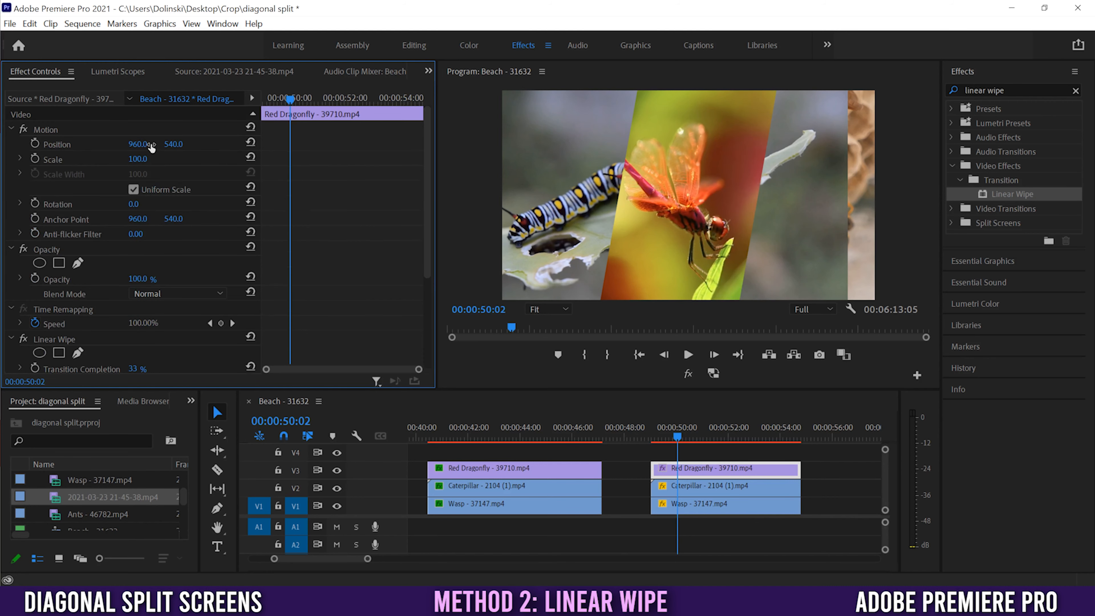
{"action": "scroll", "coordinate": [432, 201], "scroll_direction": "down", "scroll_amount": 5}
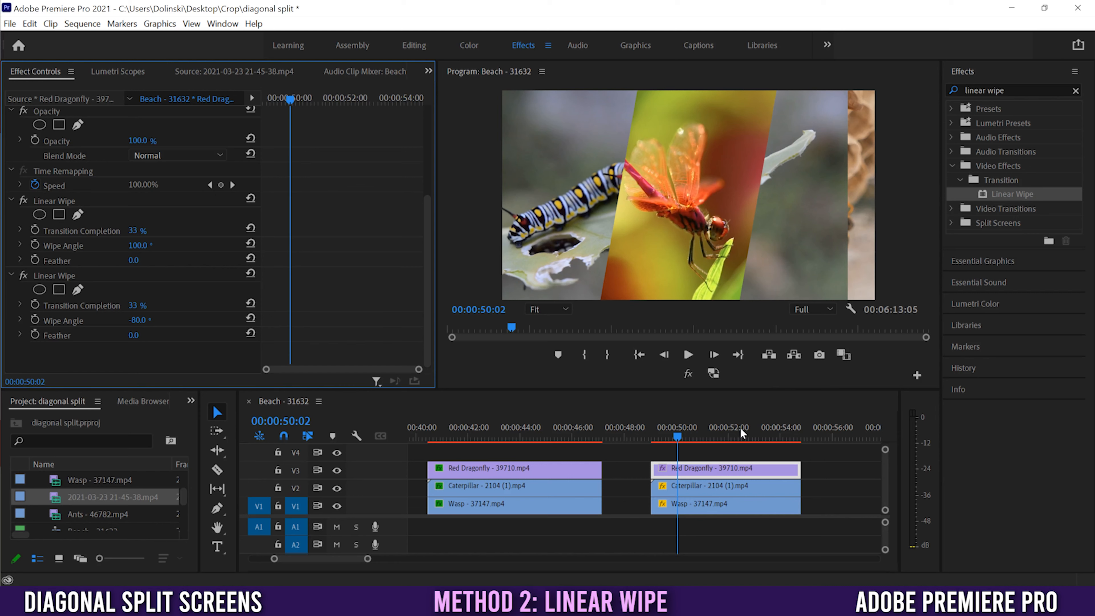
Step: Reset the caterpillar clip's Motion position in the second clip group and apply the Linear Wipe effect to it
{"action": "left_click", "coordinate": [703, 487]}
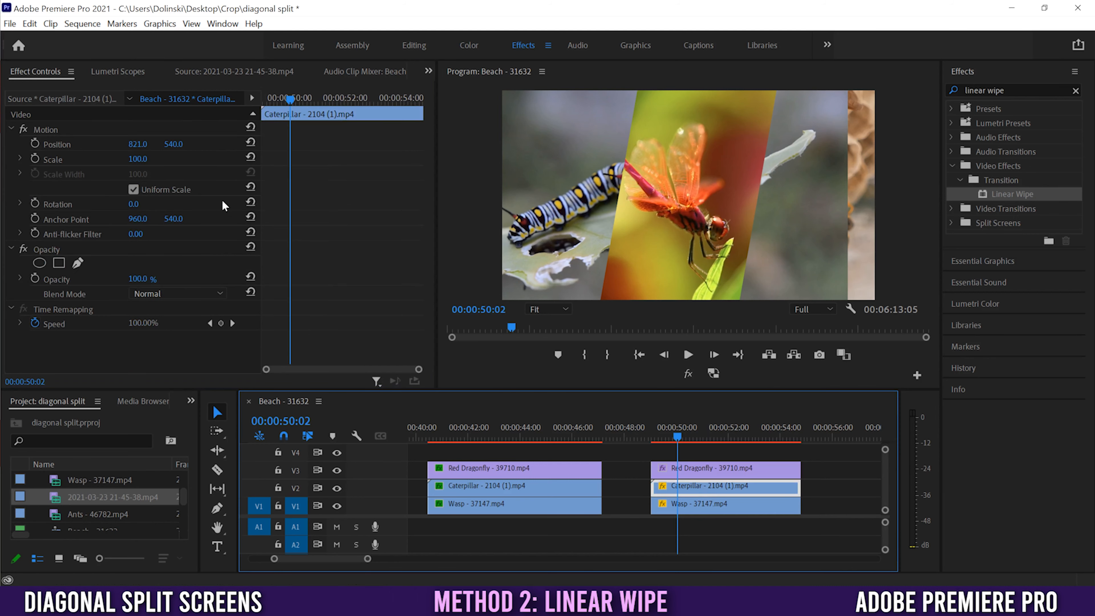
{"action": "left_click", "coordinate": [250, 142]}
{"action": "left_click", "coordinate": [251, 142]}
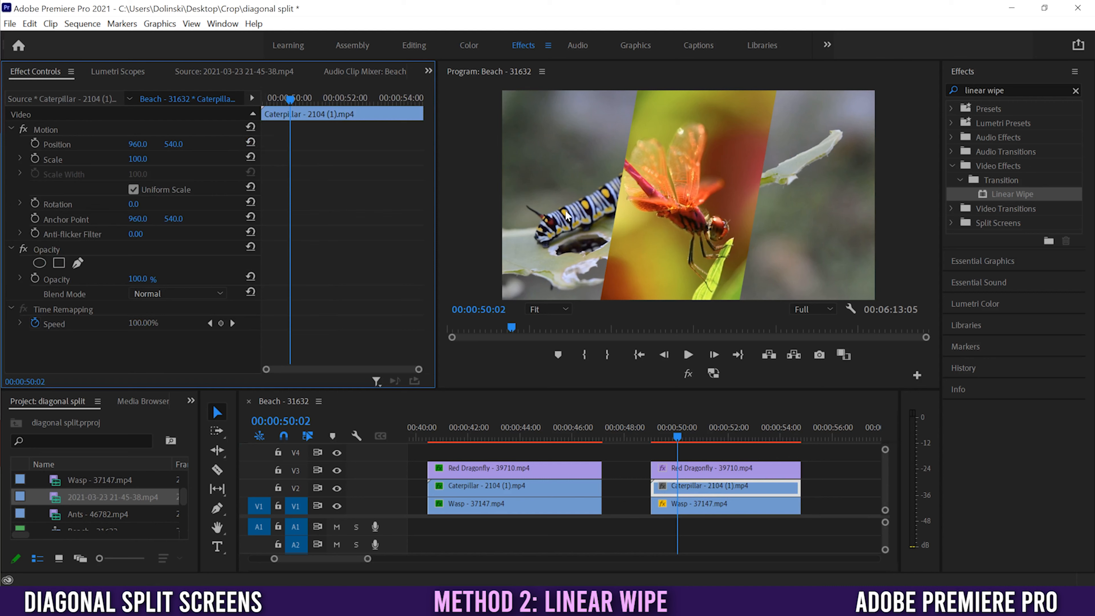
{"action": "left_click_drag", "start_coordinate": [983, 194], "coordinate": [712, 483]}
{"action": "left_click_drag", "start_coordinate": [426, 184], "coordinate": [427, 277]}
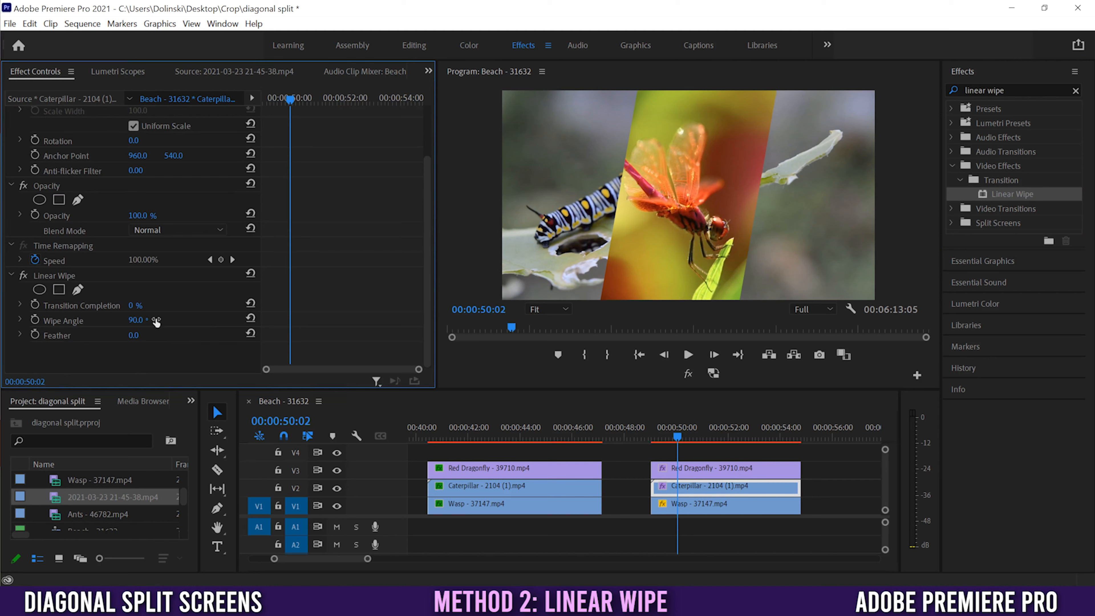
Step: Set the caterpillar clip's Linear Wipe to 50% Transition Completion and a Wipe Angle of -80°
{"action": "left_click", "coordinate": [134, 308]}
{"action": "type", "text": "50"}
{"action": "key", "text": "Return"}
{"action": "left_click", "coordinate": [144, 318]}
{"action": "type", "text": "-80"}
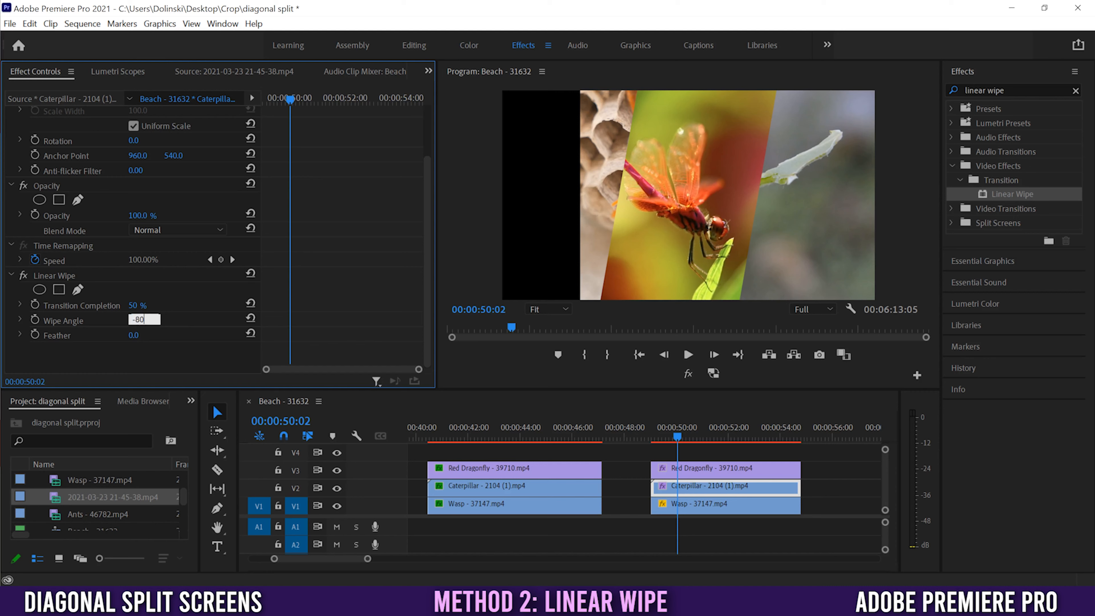
{"action": "key", "text": "Return"}
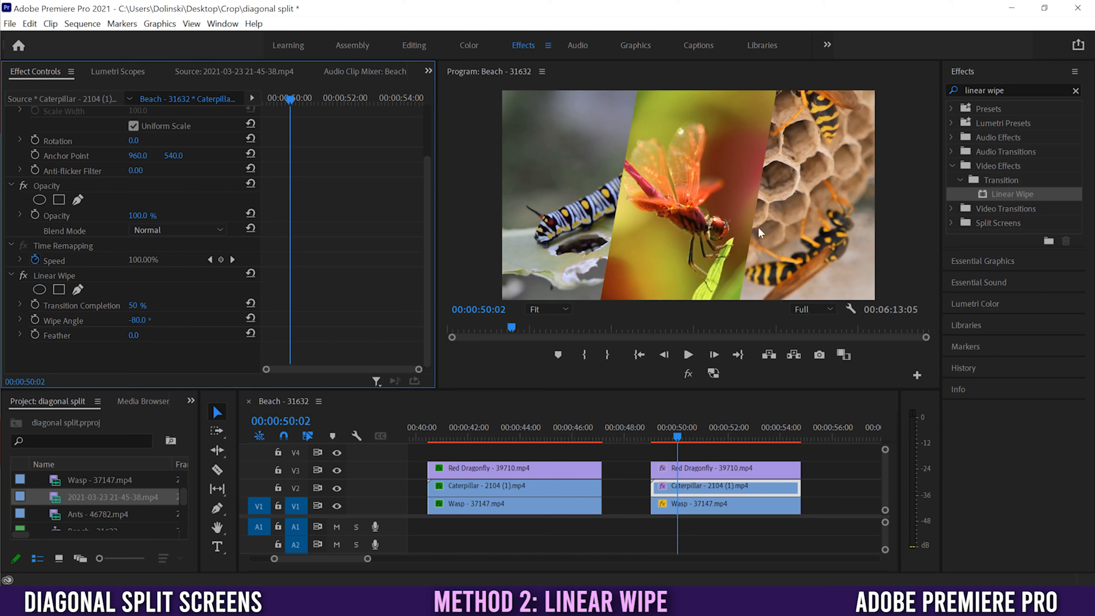
Step: Apply the Linear Wipe effect to the wasp clip in the second clip group
{"action": "left_click_drag", "start_coordinate": [992, 194], "coordinate": [769, 516]}
{"action": "left_click", "coordinate": [768, 505]}
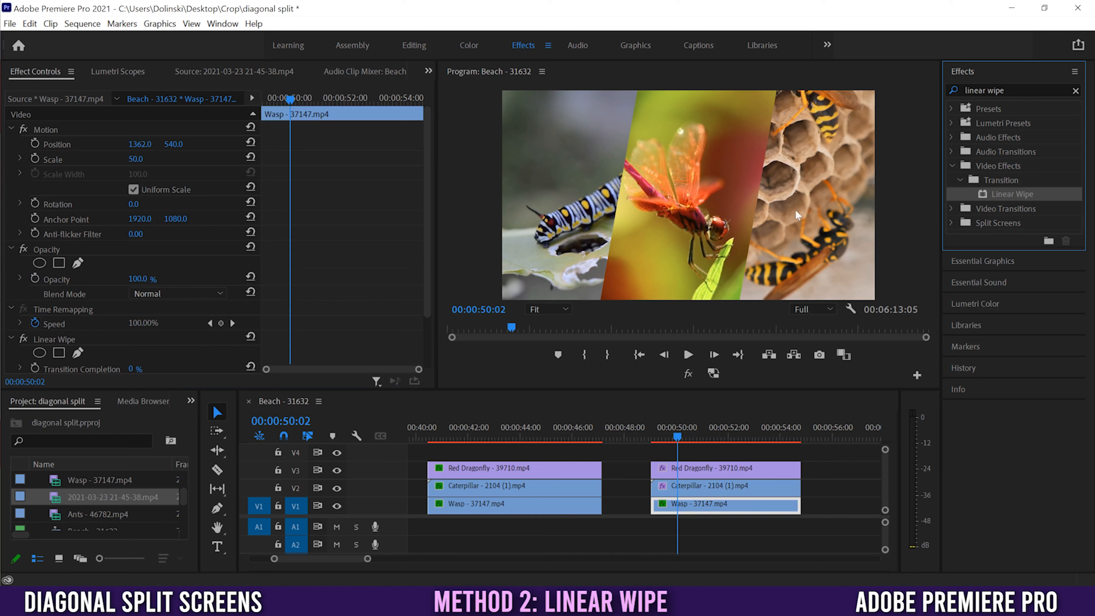
{"action": "left_click", "coordinate": [699, 510]}
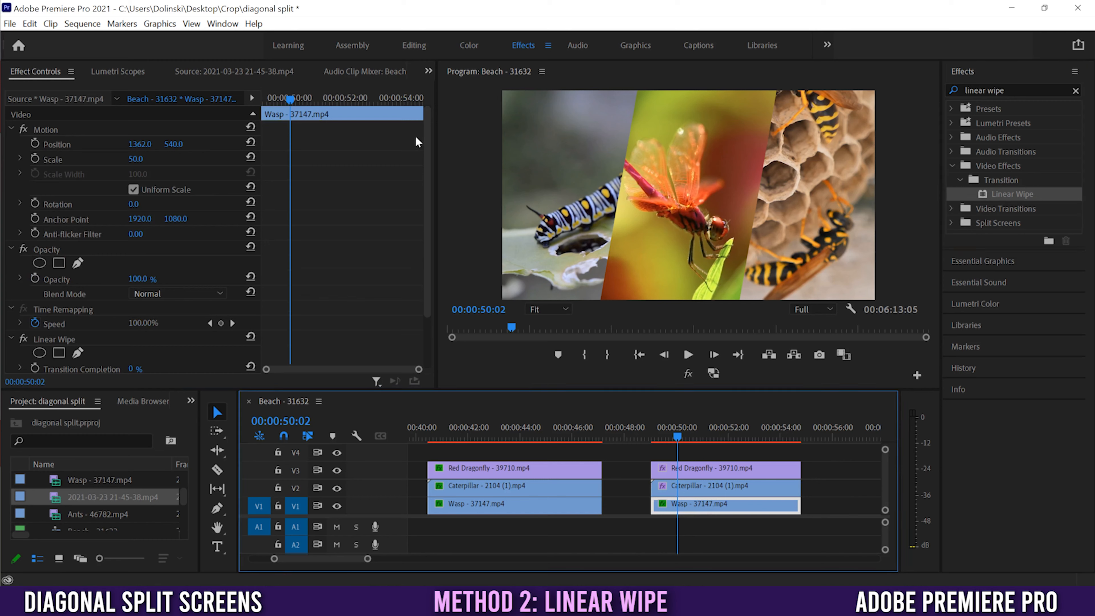
{"action": "scroll", "coordinate": [416, 142], "scroll_direction": "down", "scroll_amount": 2}
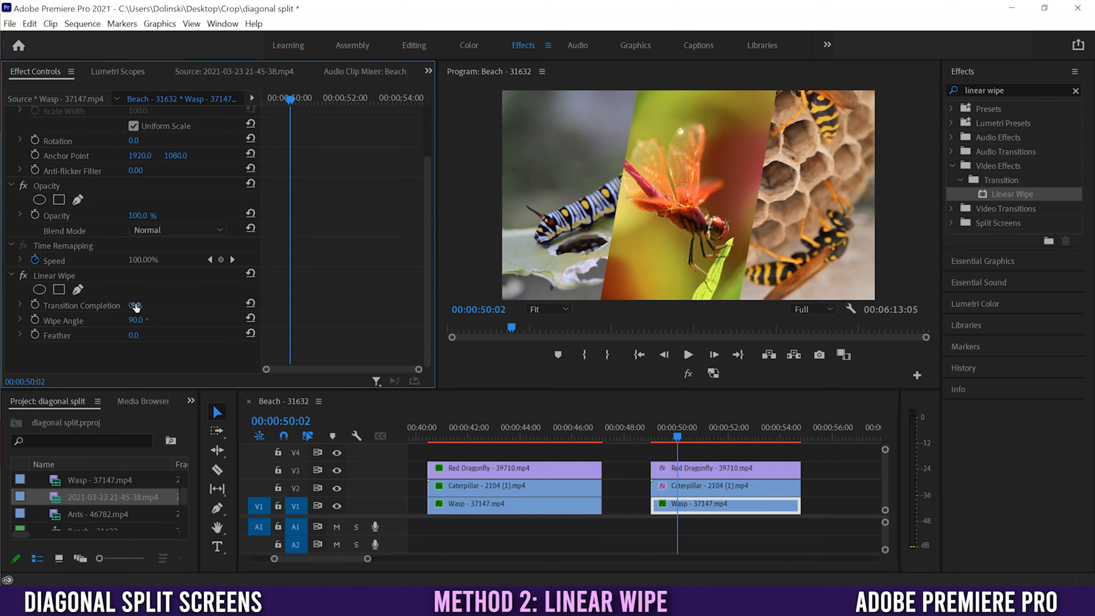
Step: Set the wasp clip's Wipe Angle to 100° and its Transition Completion to 24%
{"action": "left_click", "coordinate": [143, 321]}
{"action": "type", "text": "100"}
{"action": "key", "text": "Return"}
{"action": "left_click", "coordinate": [134, 305]}
{"action": "key", "text": "Return"}
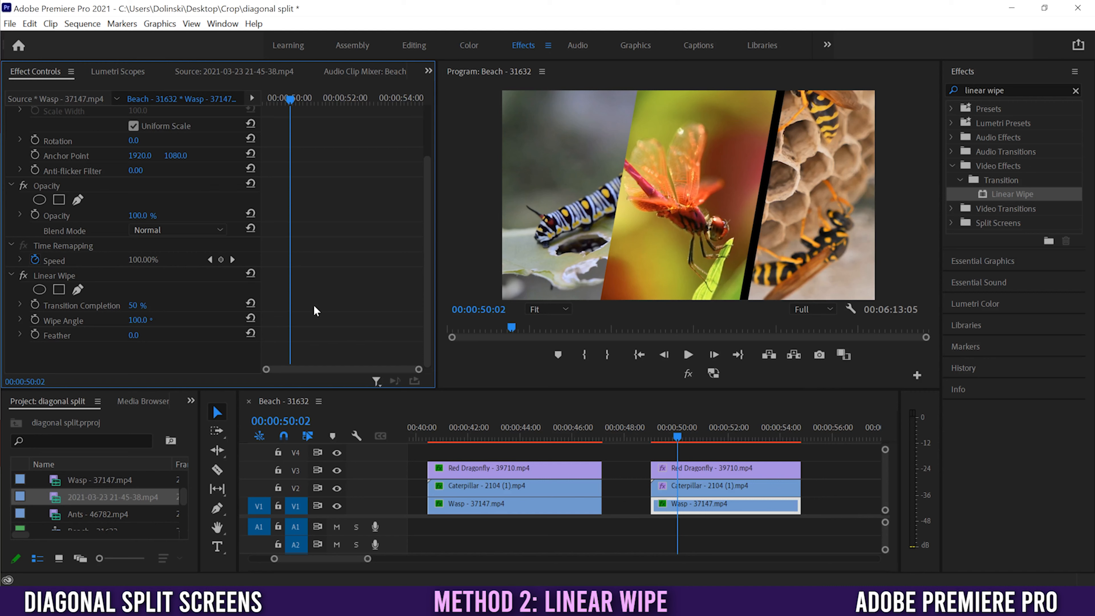
{"action": "left_click_drag", "start_coordinate": [133, 305], "coordinate": [128, 304]}
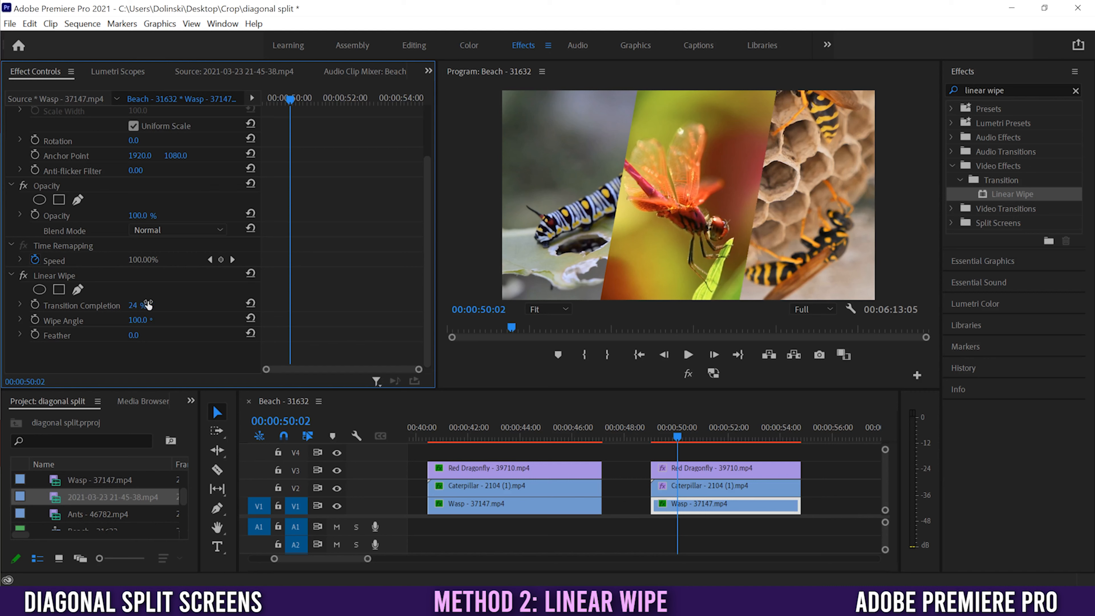
Step: Hide the dragonfly track to inspect the caterpillar and wasp clips beneath it, and show the track again
{"action": "left_click", "coordinate": [337, 470]}
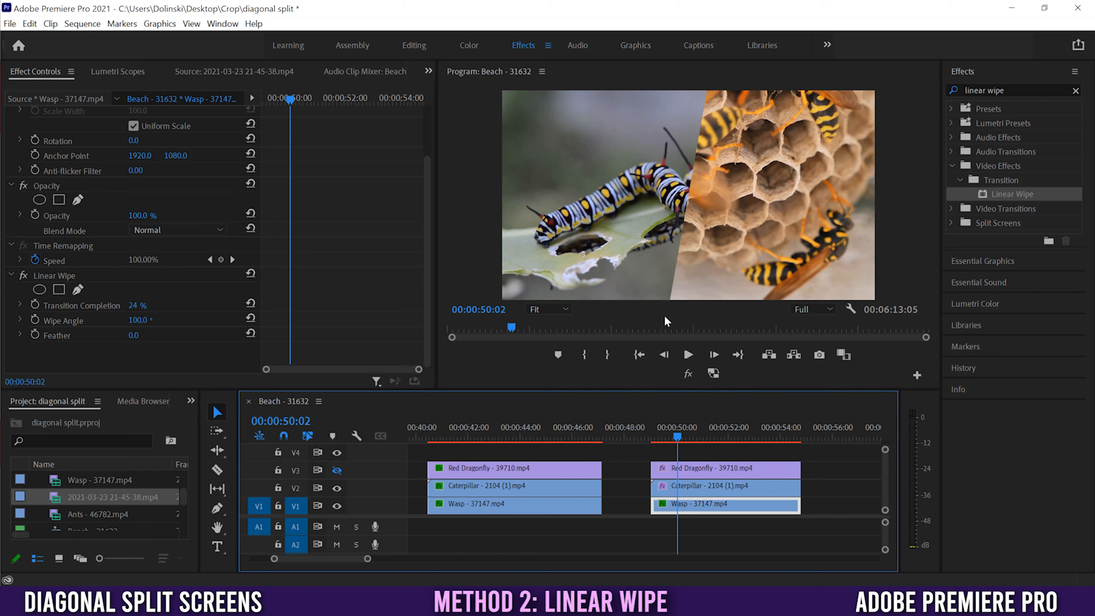
{"action": "left_click", "coordinate": [701, 493]}
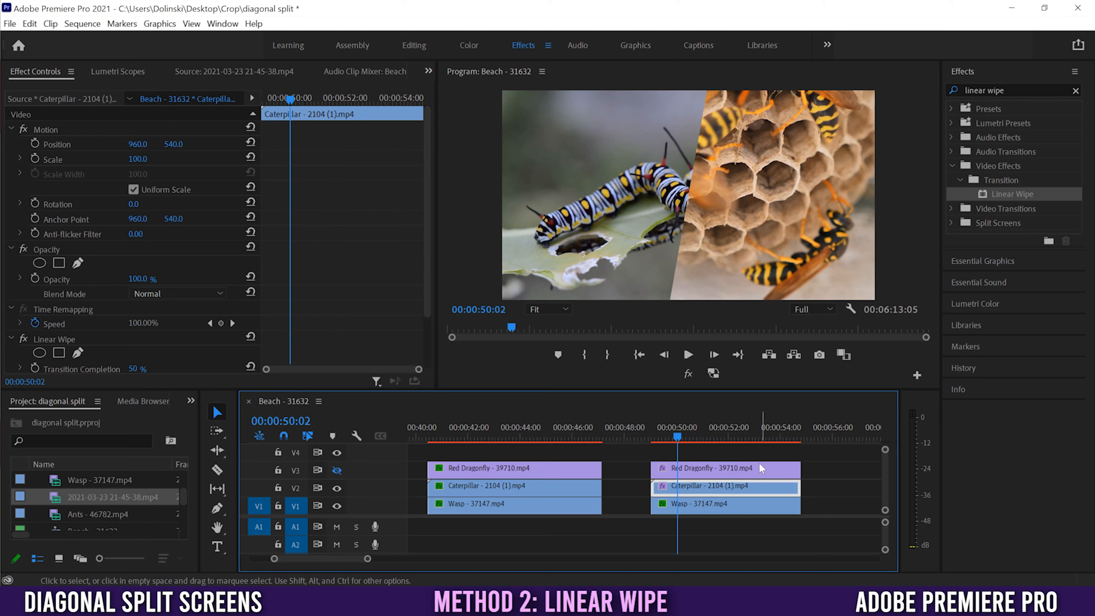
{"action": "left_click", "coordinate": [710, 468]}
{"action": "left_click", "coordinate": [337, 470]}
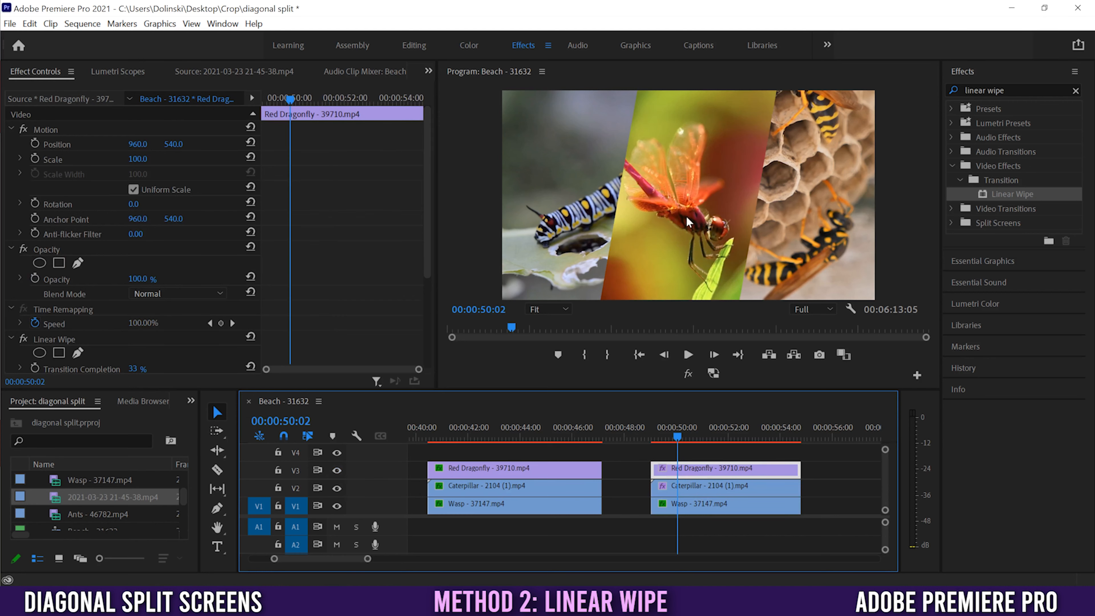
Step: Play the finished reveal animation of the first clip group from 00:00:41:00 and stop it once the split is in place
{"action": "left_click", "coordinate": [441, 432]}
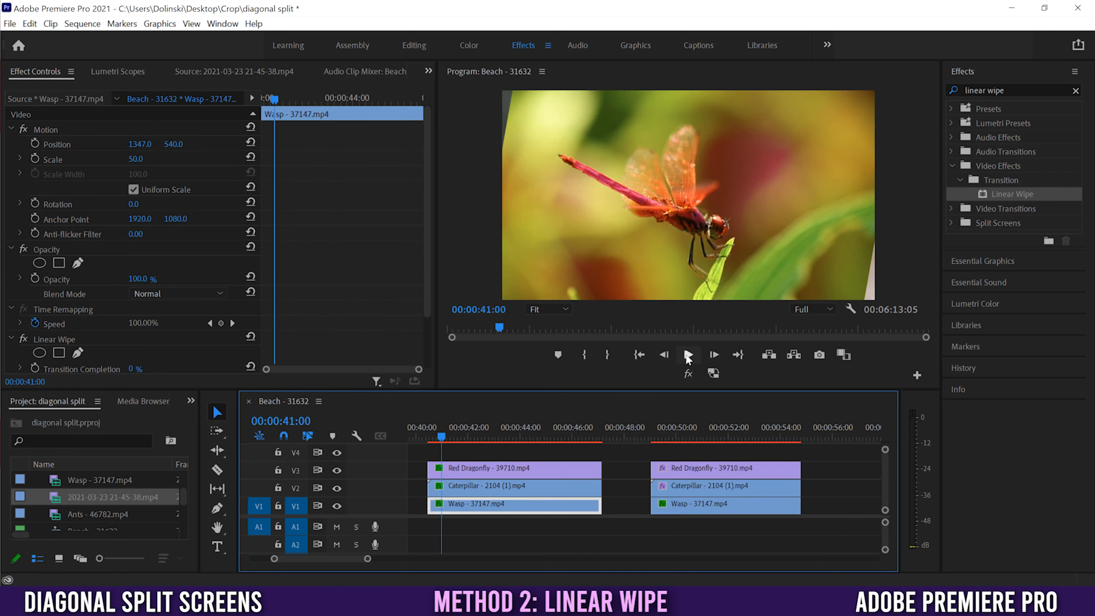
{"action": "left_click", "coordinate": [689, 356]}
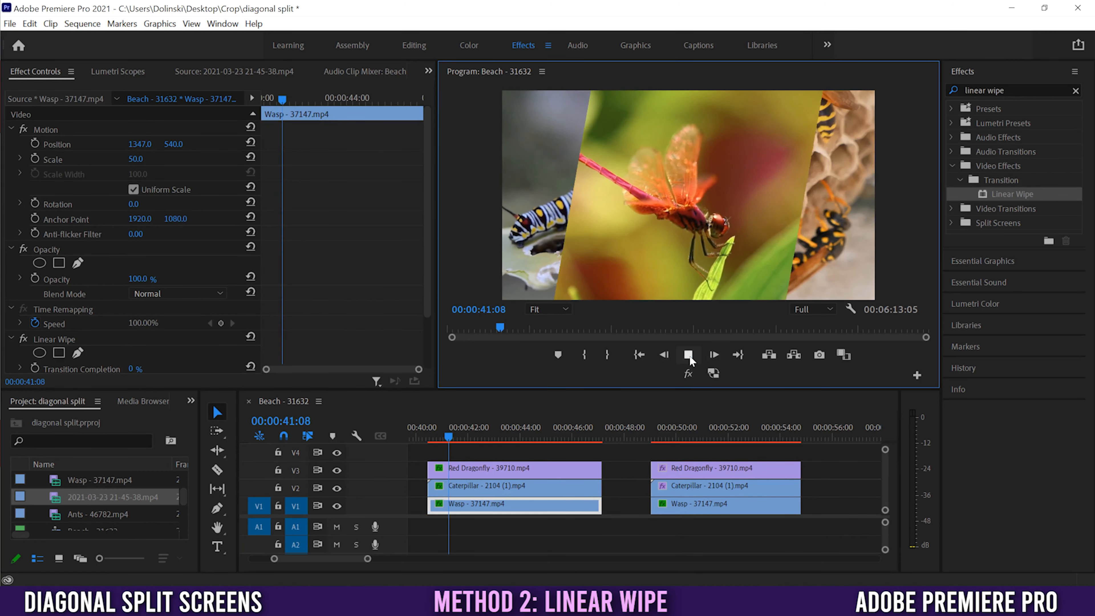
{"action": "left_click", "coordinate": [689, 358]}
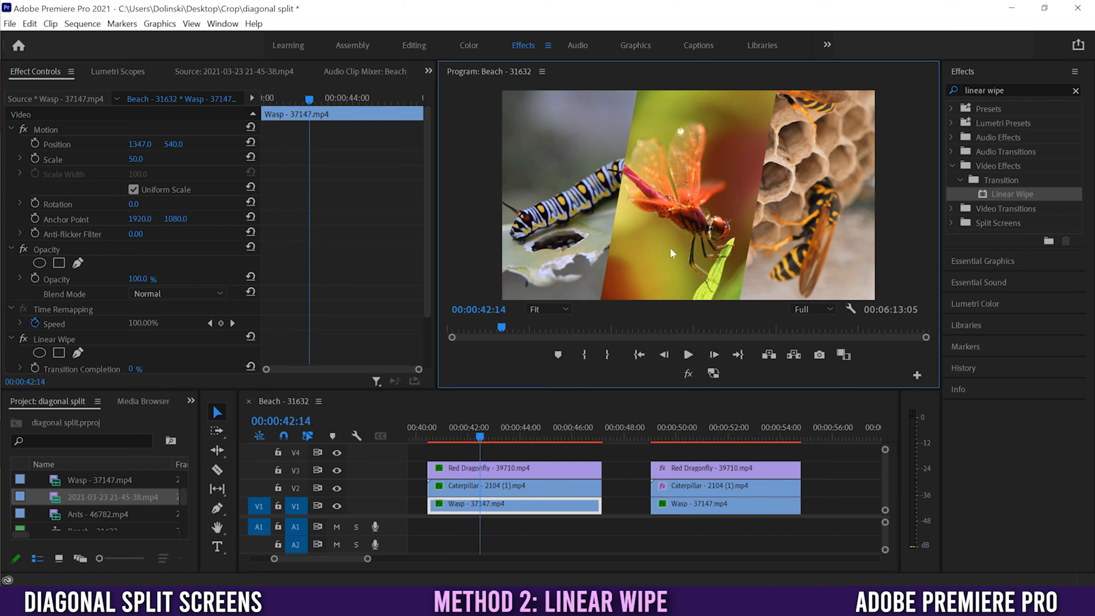
Step: Set the second group's caterpillar clip to 46% Transition Completion and a horizontal Motion position of 855, using the frame at 00:00:49:09
{"action": "left_click", "coordinate": [659, 427]}
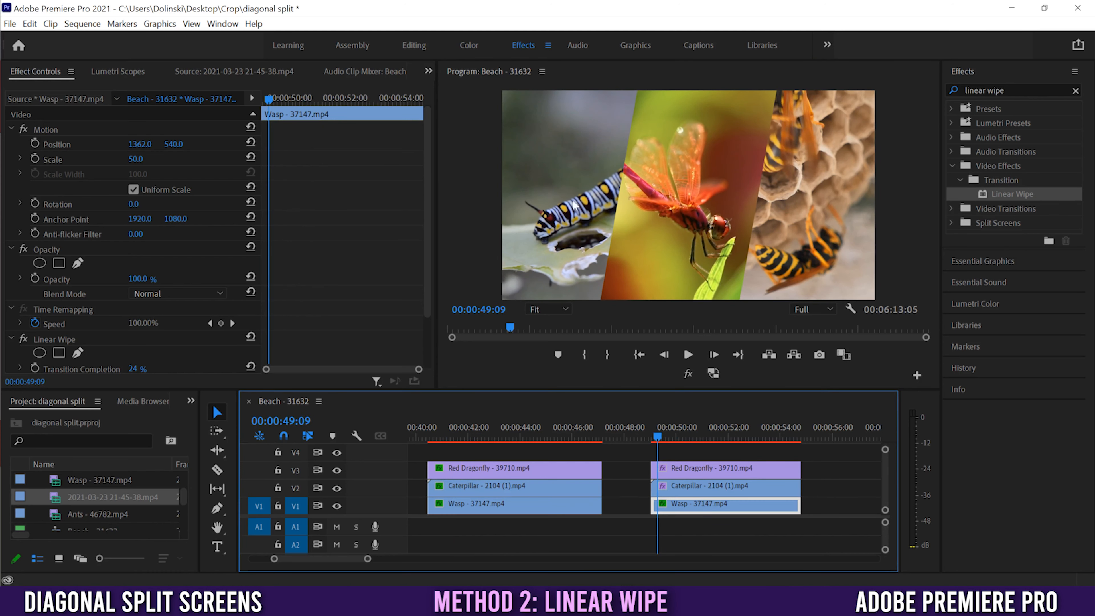
{"action": "left_click", "coordinate": [697, 489]}
{"action": "left_click_drag", "start_coordinate": [146, 144], "coordinate": [1, 326]}
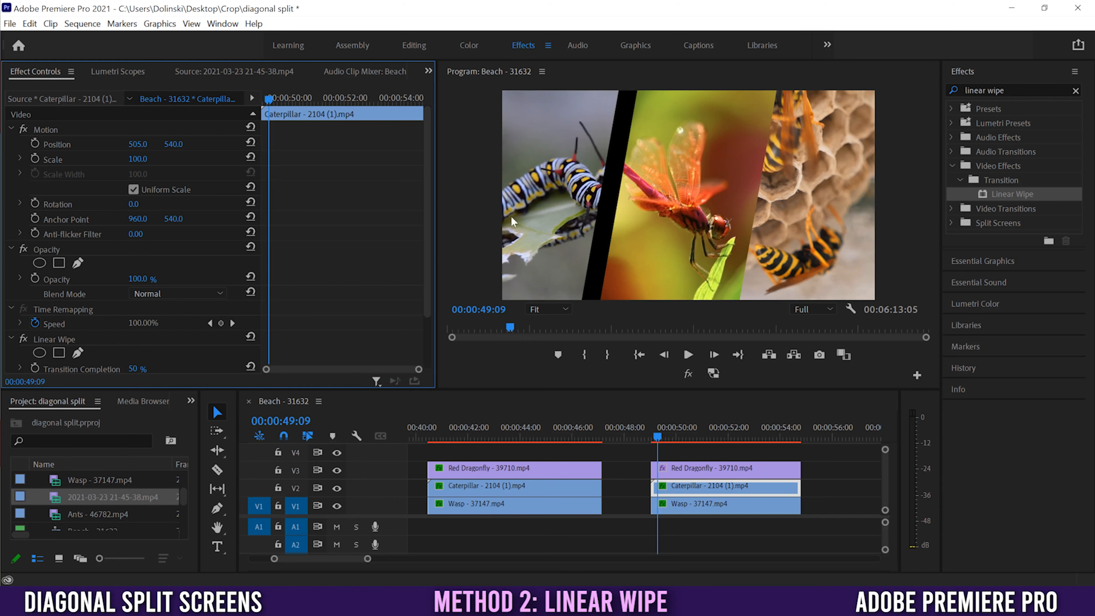
{"action": "scroll", "coordinate": [431, 223], "scroll_direction": "down", "scroll_amount": 3}
{"action": "left_click_drag", "start_coordinate": [135, 306], "coordinate": [135, 306]}
{"action": "scroll", "coordinate": [172, 223], "scroll_direction": "up", "scroll_amount": 3}
{"action": "left_click_drag", "start_coordinate": [138, 145], "coordinate": [289, 145]}
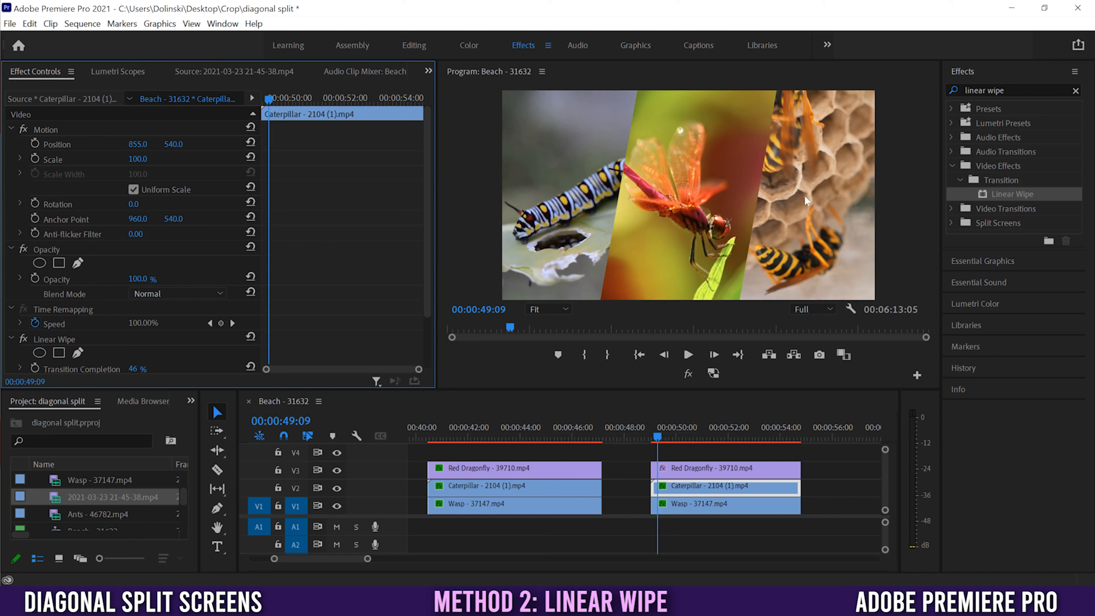
Step: Set the second group's wasp clip to a horizontal Motion position of 1489
{"action": "left_click", "coordinate": [690, 505]}
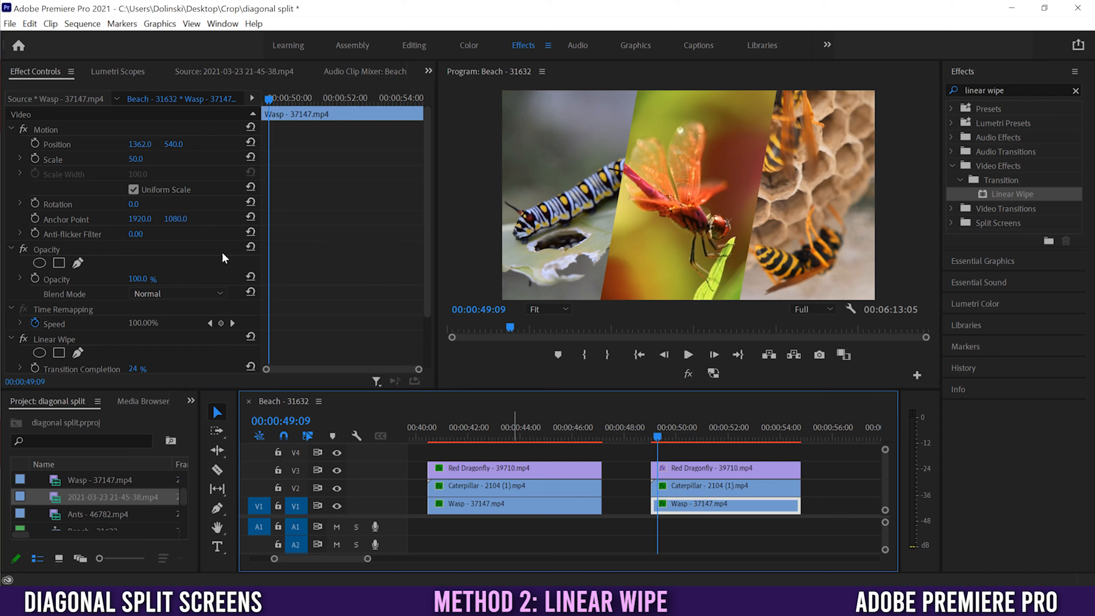
{"action": "left_click_drag", "start_coordinate": [140, 145], "coordinate": [194, 144]}
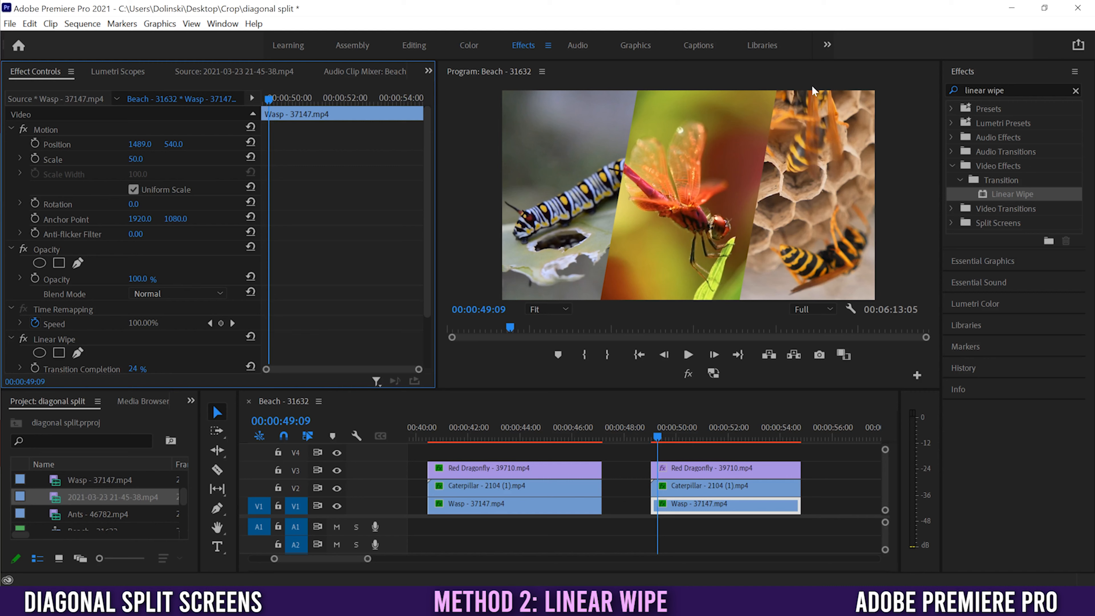
Step: Try a Wipe Angle of 80° on the dragonfly clip's first Linear Wipe
{"action": "left_click", "coordinate": [696, 469]}
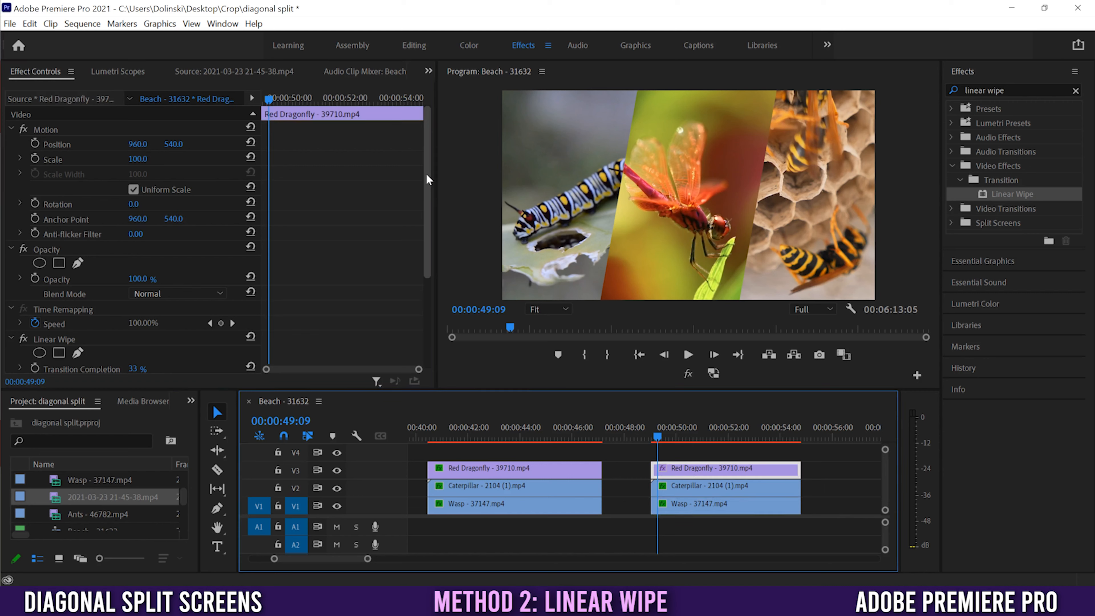
{"action": "left_click_drag", "start_coordinate": [425, 222], "coordinate": [426, 271]}
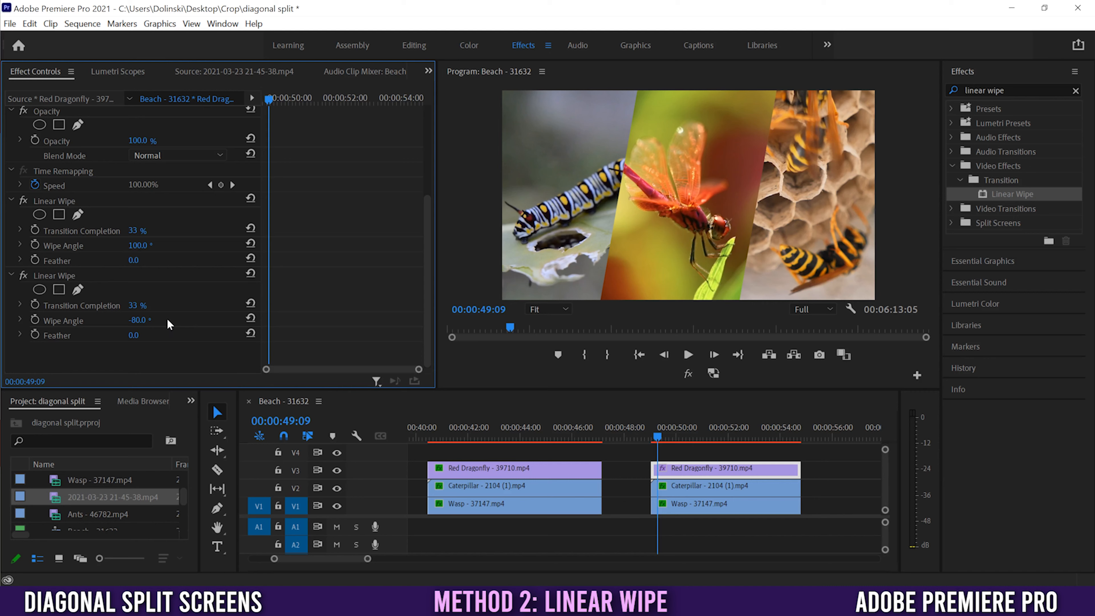
{"action": "left_click", "coordinate": [136, 246]}
{"action": "type", "text": "80"}
{"action": "key", "text": "Return"}
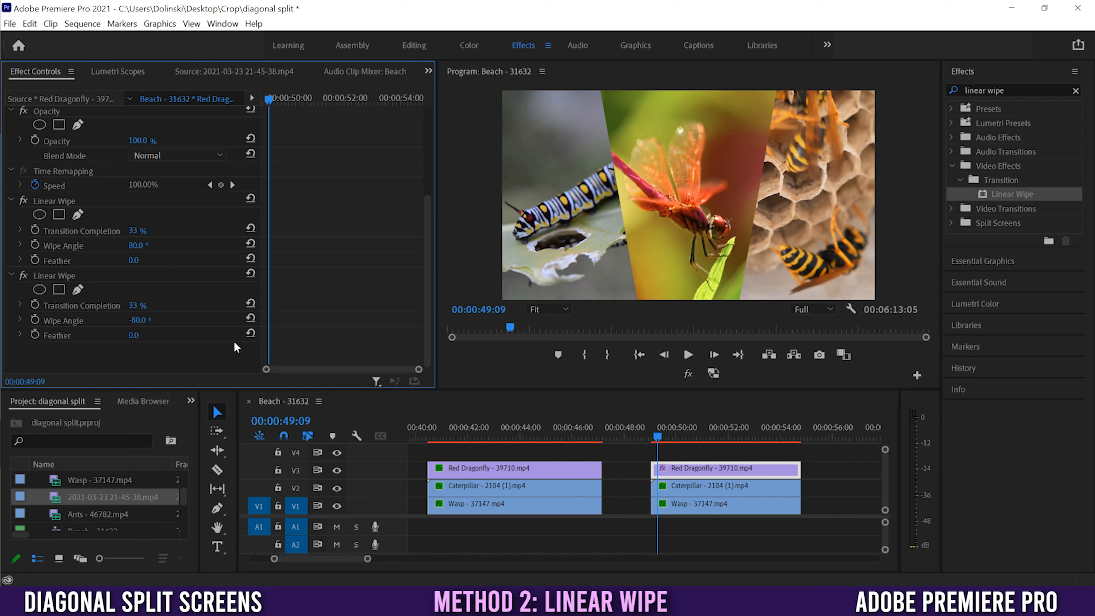
Step: Try a Wipe Angle of -100° on the dragonfly clip's second Linear Wipe, and set the first one's to 100°
{"action": "left_click", "coordinate": [145, 319]}
{"action": "type", "text": "-"}
{"action": "key", "text": "Return"}
{"action": "left_click", "coordinate": [145, 244]}
{"action": "type", "text": "100"}
{"action": "key", "text": "Return"}
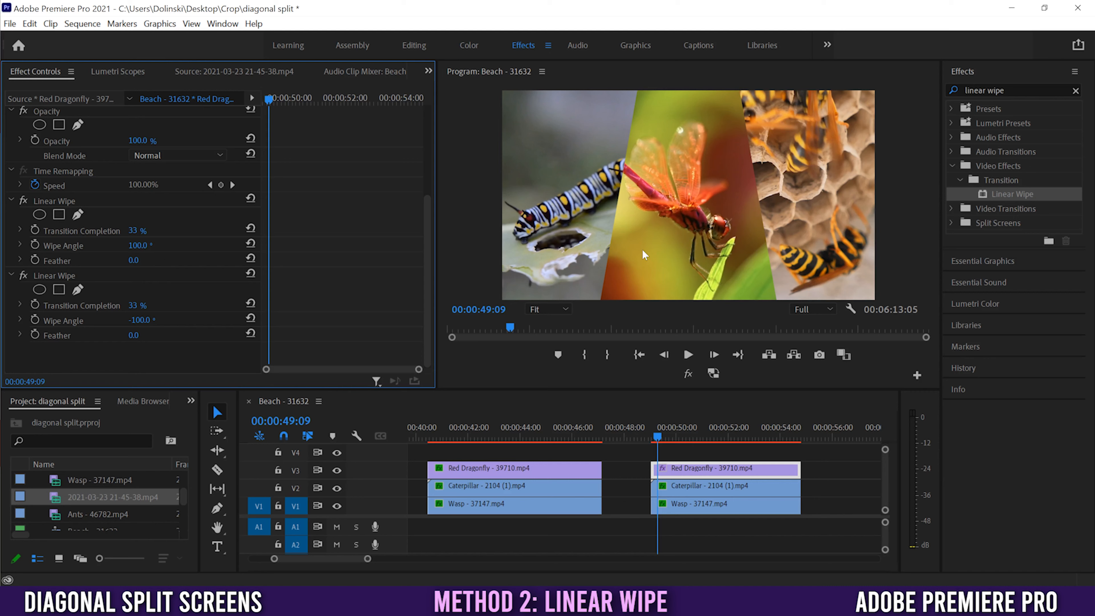
Step: Hide the dragonfly track, check the caterpillar clip's Linear Wipe settings against the exposed split, and show the track again
{"action": "left_click", "coordinate": [336, 470]}
{"action": "left_click", "coordinate": [687, 488]}
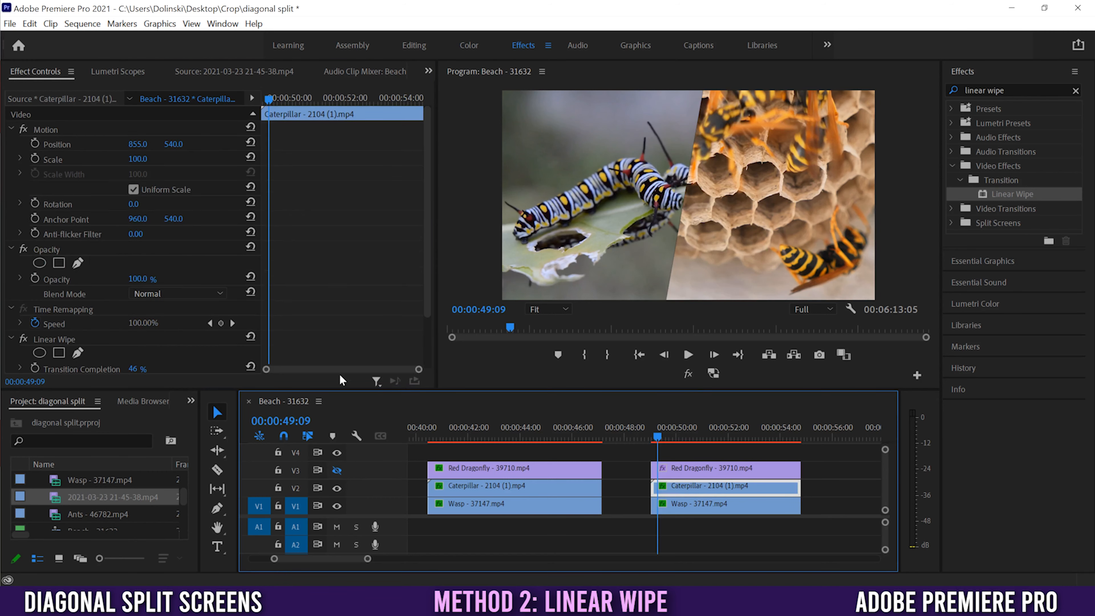
{"action": "left_click_drag", "start_coordinate": [427, 263], "coordinate": [428, 318]}
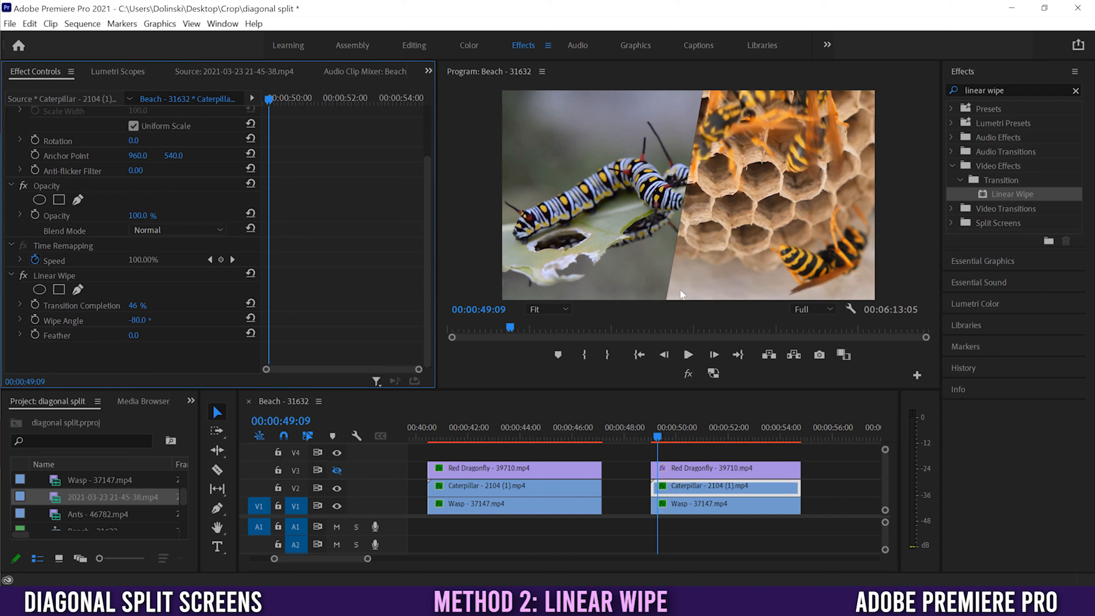
{"action": "left_click", "coordinate": [337, 470]}
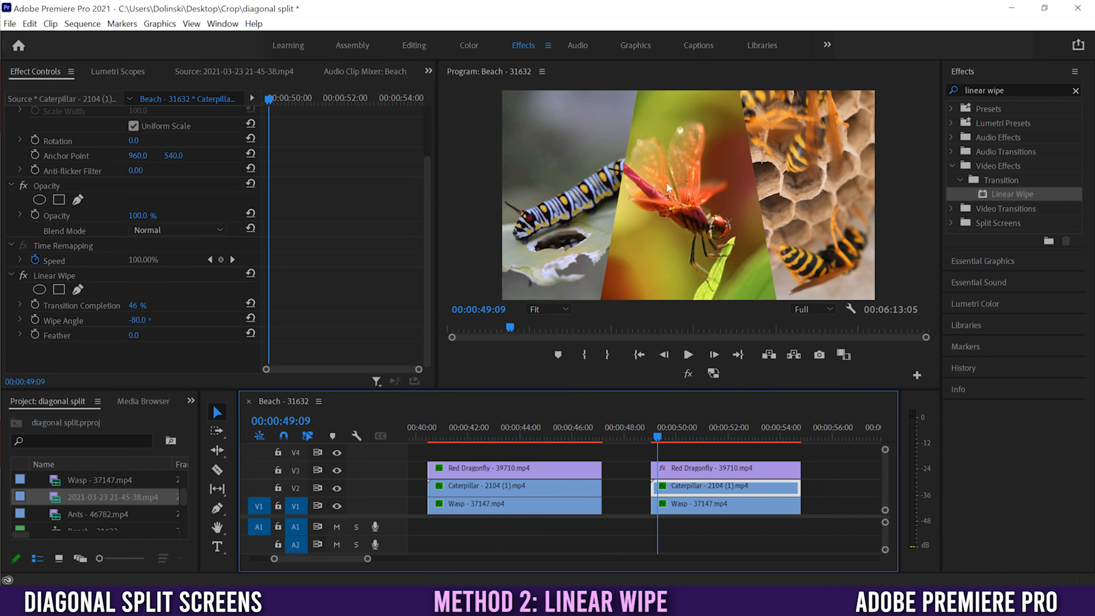
Step: Set the Wipe Angle of the dragonfly clip's second Linear Wipe to -80°
{"action": "left_click", "coordinate": [690, 468]}
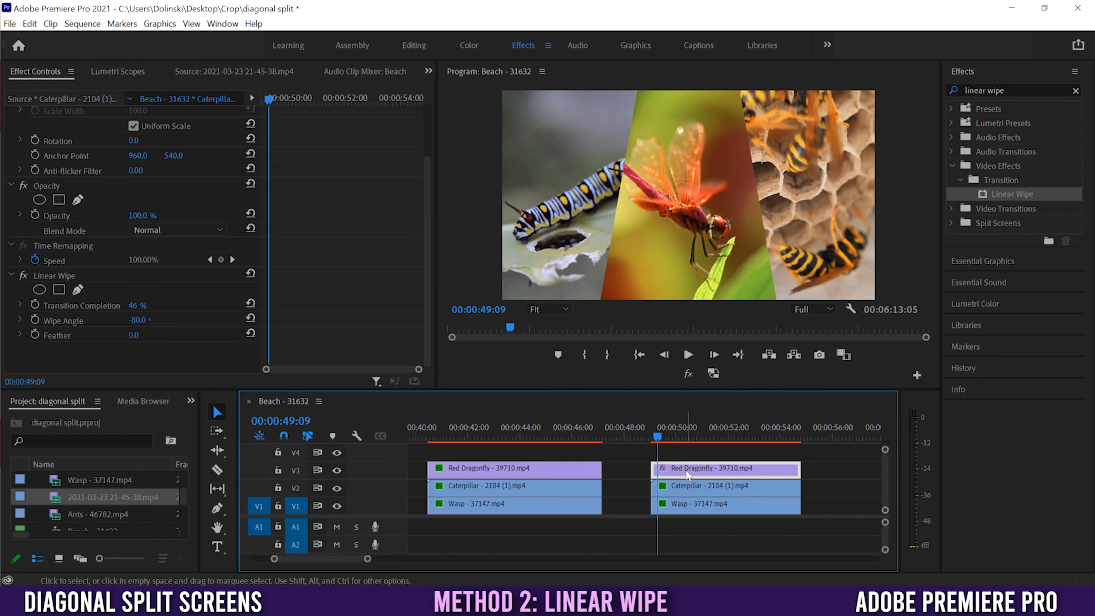
{"action": "scroll", "coordinate": [424, 186], "scroll_direction": "down", "scroll_amount": 3}
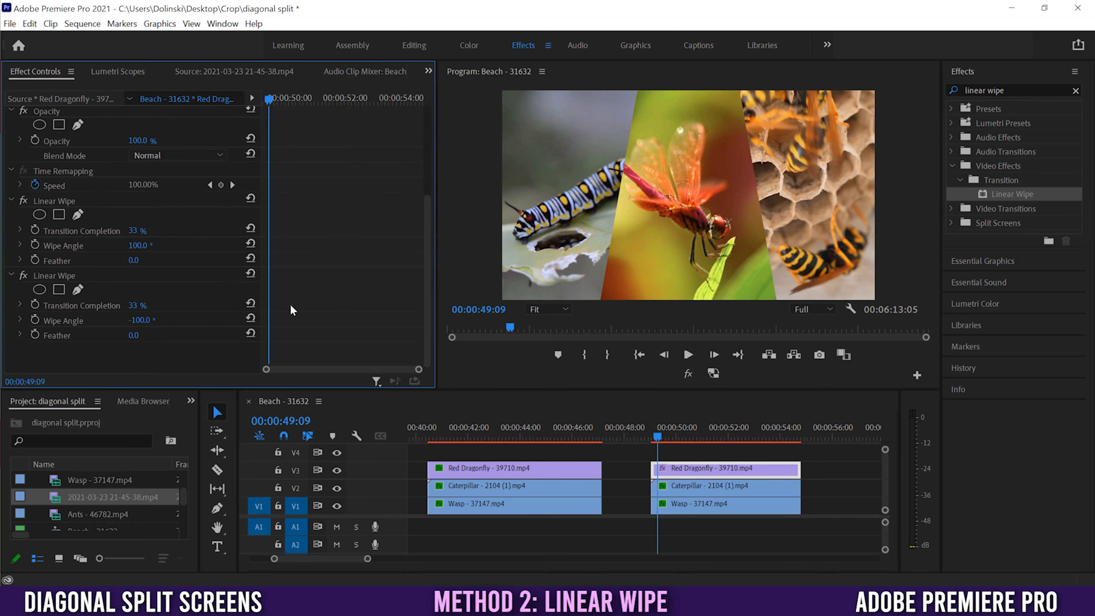
{"action": "left_click", "coordinate": [140, 320]}
{"action": "type", "text": "-80"}
{"action": "key", "text": "Return"}
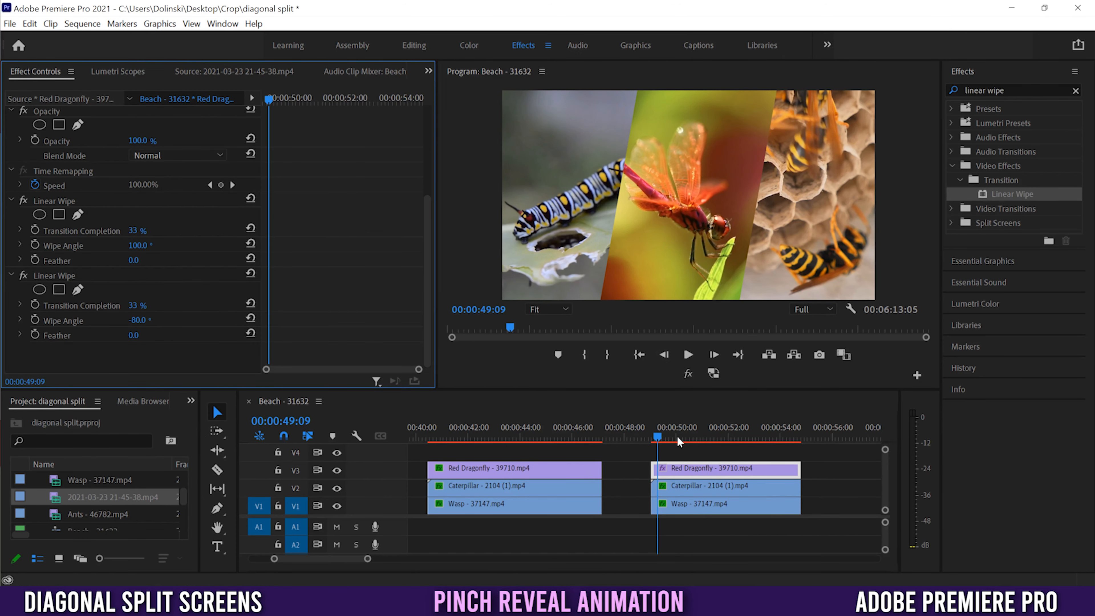
Step: At 00:00:50:29, add Transition Completion keyframes to both Linear Wipe effects of the dragonfly clip
{"action": "left_click_drag", "start_coordinate": [664, 435], "coordinate": [703, 434]}
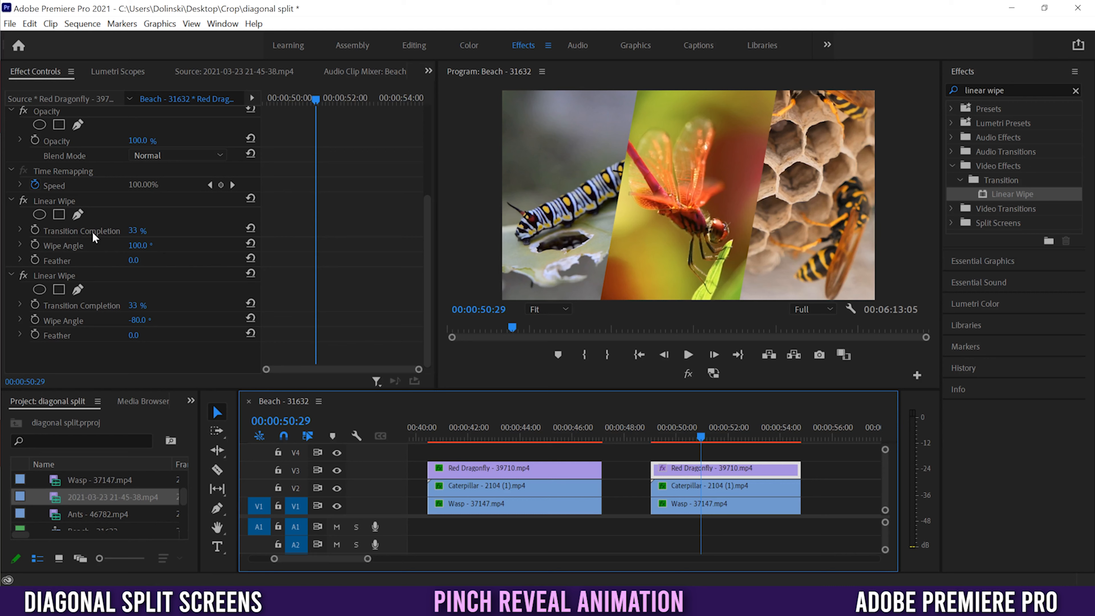
{"action": "left_click", "coordinate": [35, 231]}
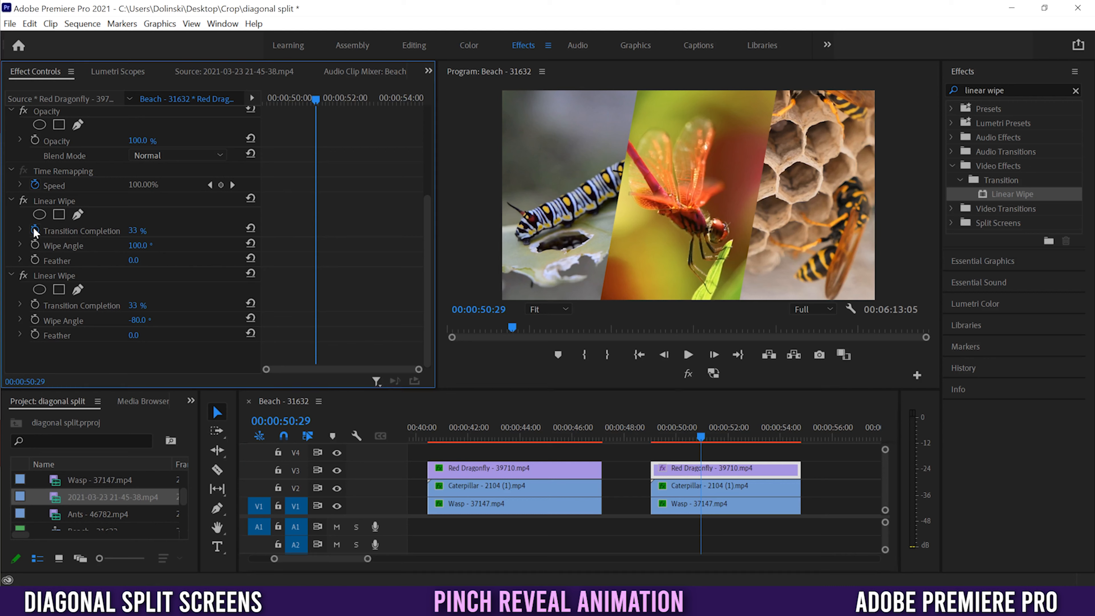
{"action": "left_click", "coordinate": [35, 307]}
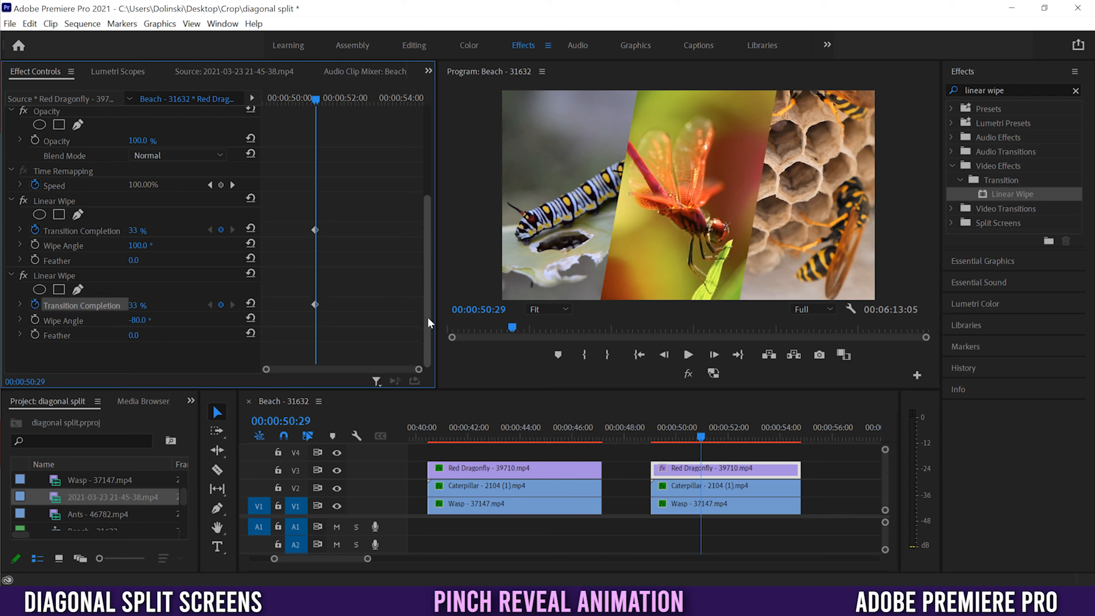
{"action": "left_click_drag", "start_coordinate": [429, 326], "coordinate": [430, 225]}
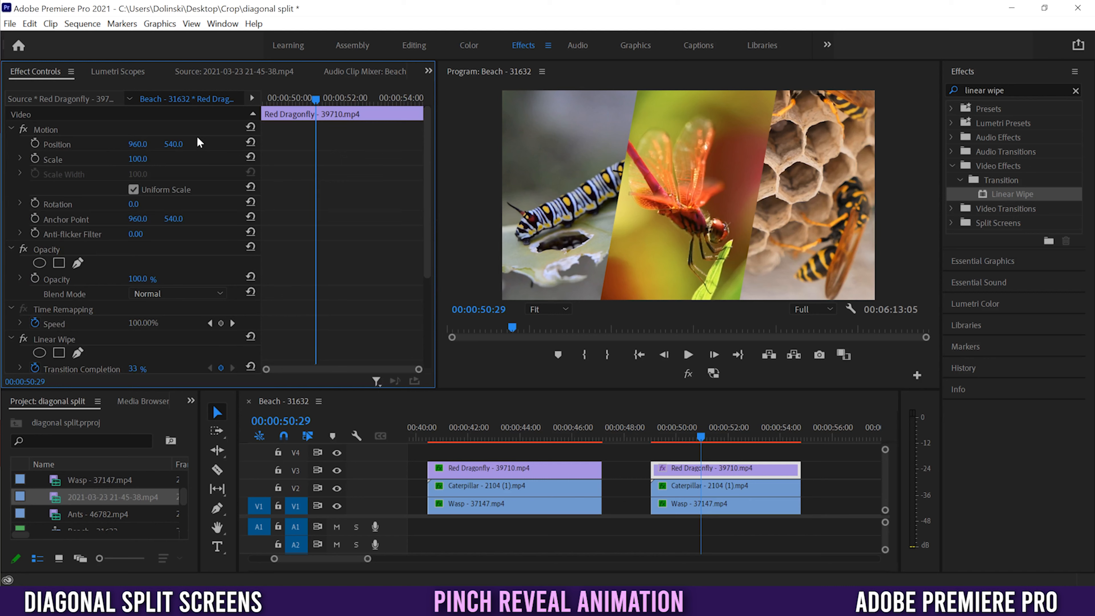
Step: Add a Position keyframe to the dragonfly clip at 00:00:50:29 and set its horizontal position to 1047
{"action": "left_click", "coordinate": [34, 144]}
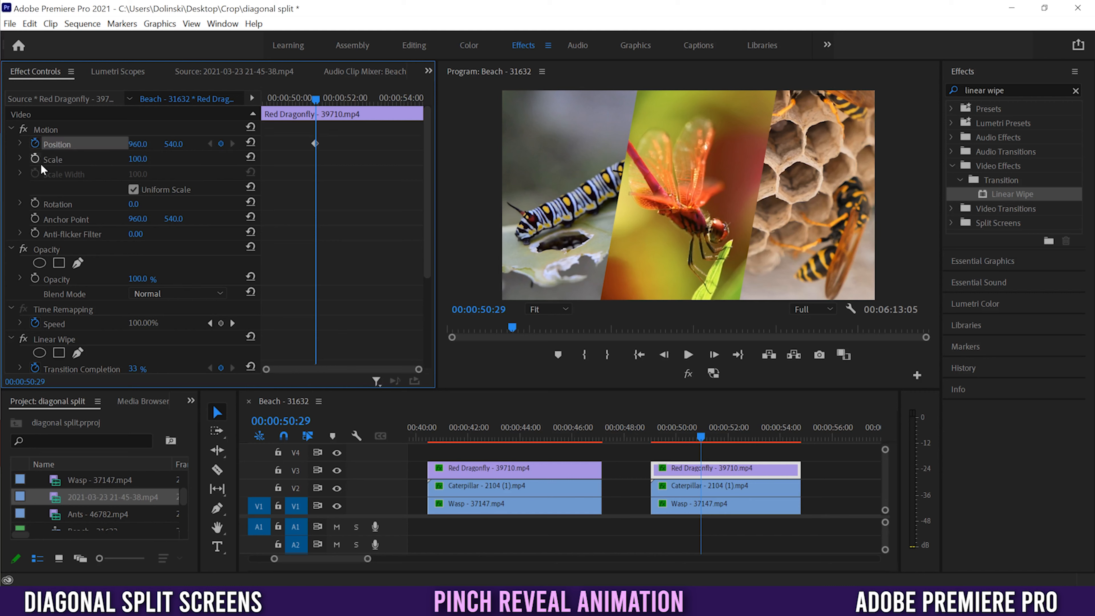
{"action": "left_click_drag", "start_coordinate": [138, 143], "coordinate": [175, 144]}
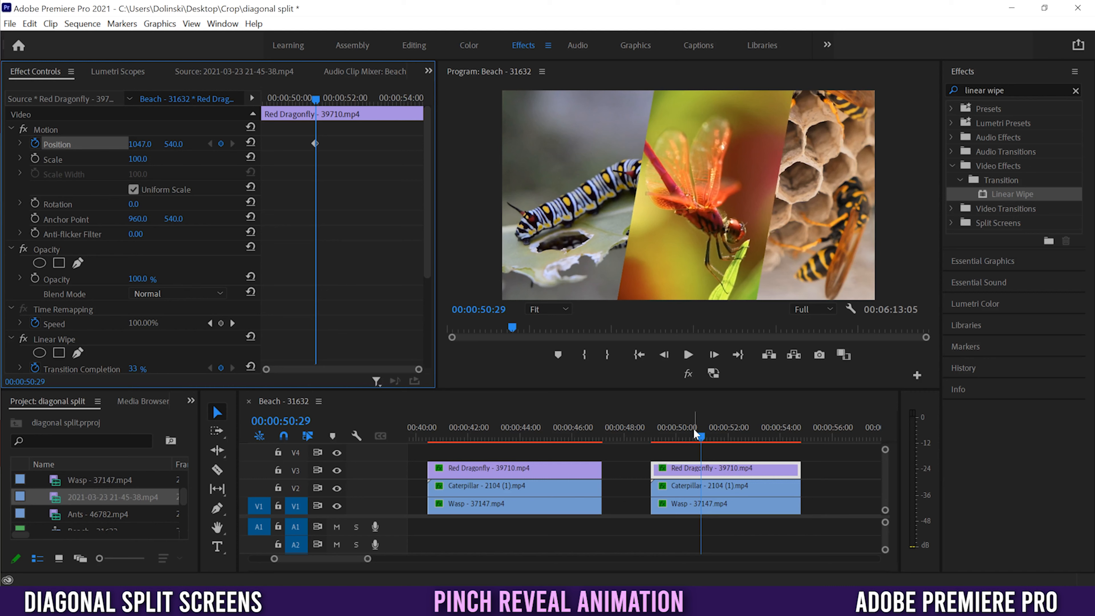
Step: At 00:00:49:29, add keyframes for the dragonfly clip's Position and the Transition Completion of both Linear Wipe effects
{"action": "left_click_drag", "start_coordinate": [699, 428], "coordinate": [677, 431]}
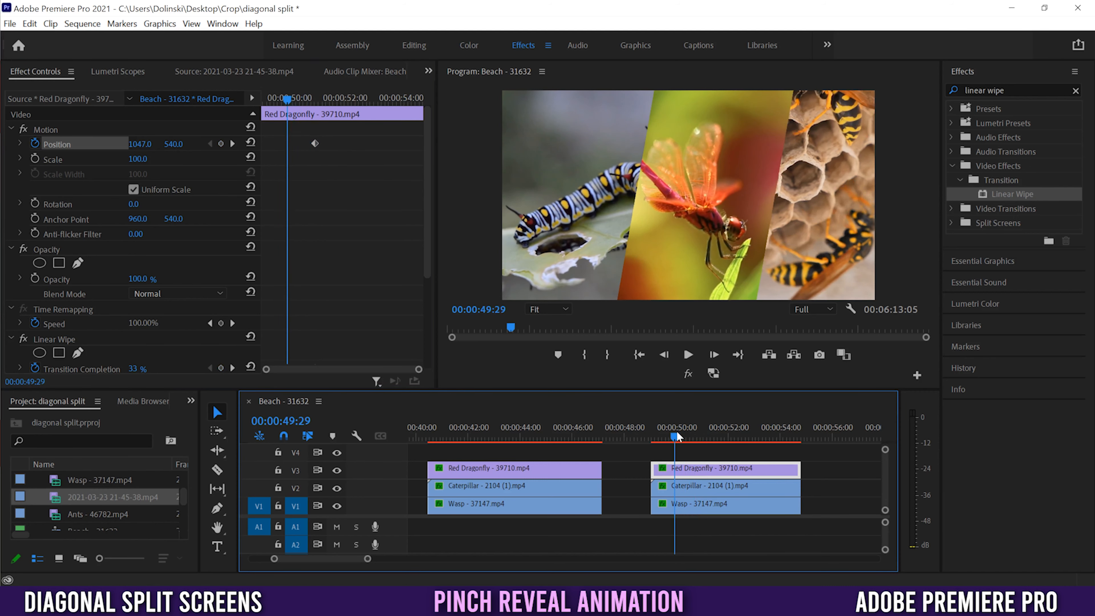
{"action": "left_click", "coordinate": [221, 144]}
{"action": "scroll", "coordinate": [429, 224], "scroll_direction": "down", "scroll_amount": 5}
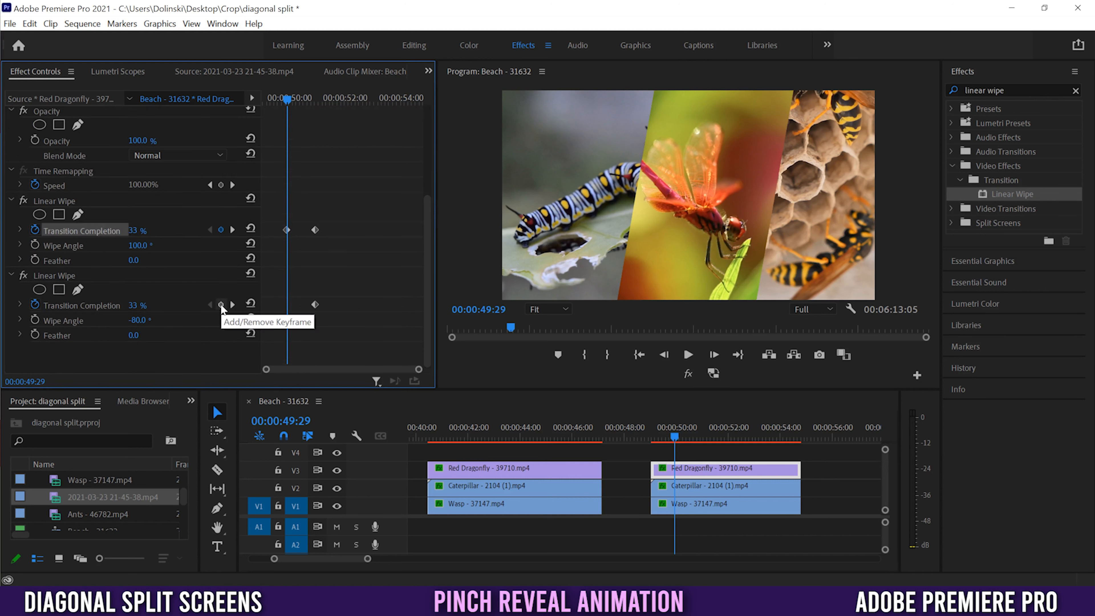
{"action": "left_click", "coordinate": [222, 304]}
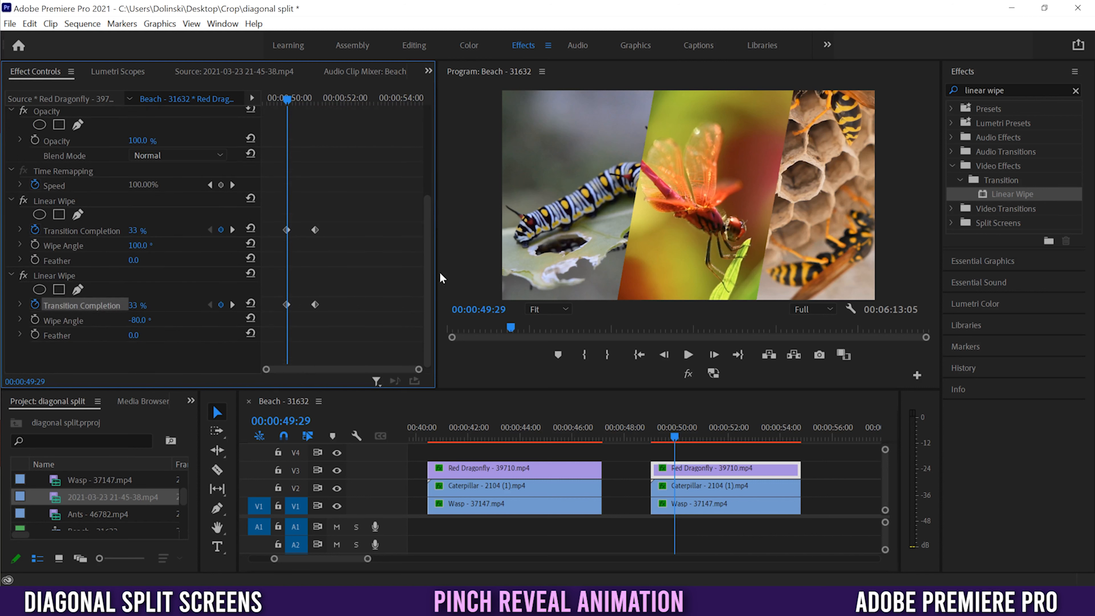
{"action": "scroll", "coordinate": [424, 261], "scroll_direction": "up", "scroll_amount": 2}
{"action": "scroll", "coordinate": [423, 261], "scroll_direction": "up", "scroll_amount": 5}
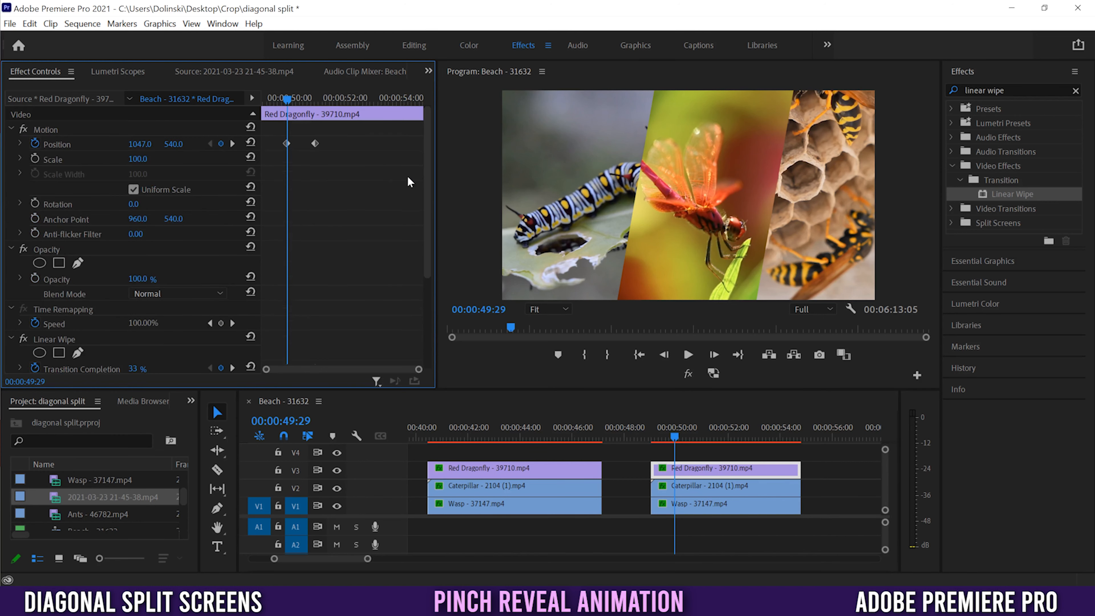
Step: At 00:00:49:29, reset the dragonfly clip's Position to 960, 540 and both Linear Wipe Transition Completion values to 0%
{"action": "left_click", "coordinate": [251, 143]}
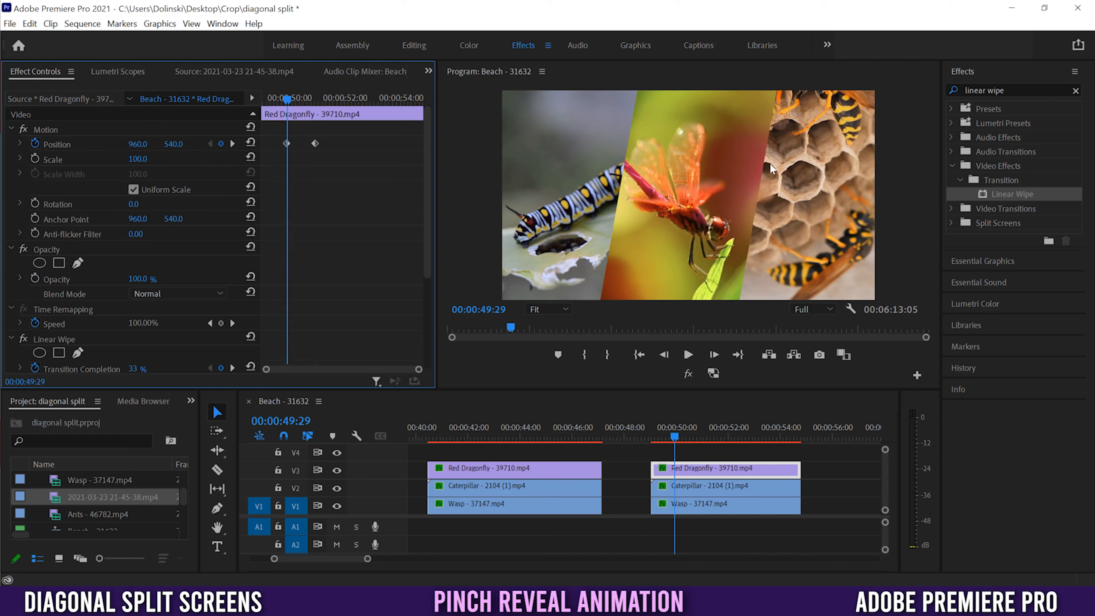
{"action": "left_click_drag", "start_coordinate": [431, 179], "coordinate": [415, 298]}
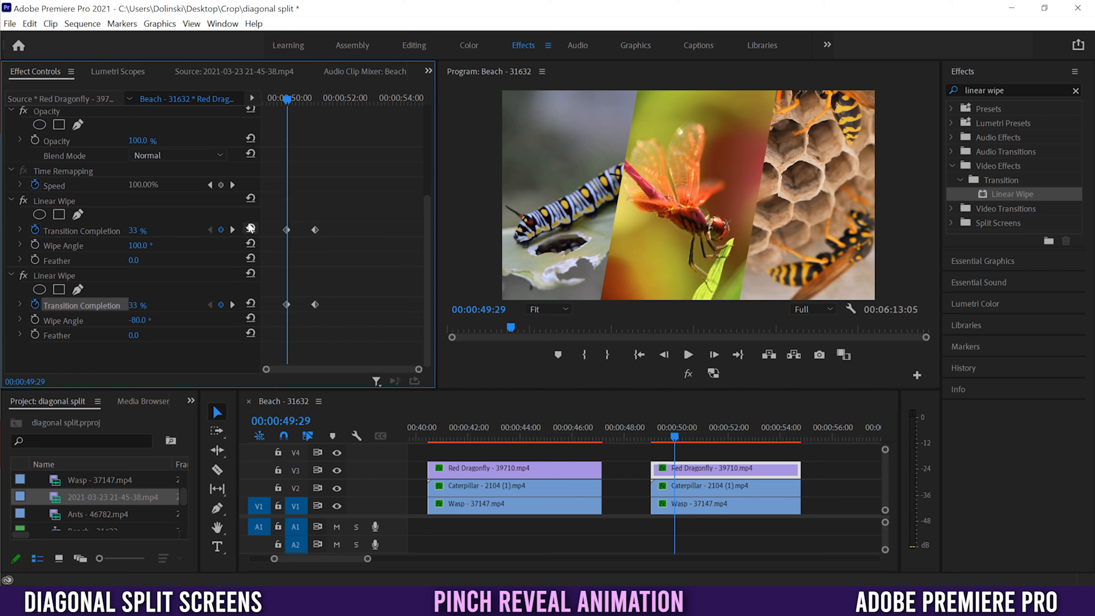
{"action": "left_click", "coordinate": [250, 230]}
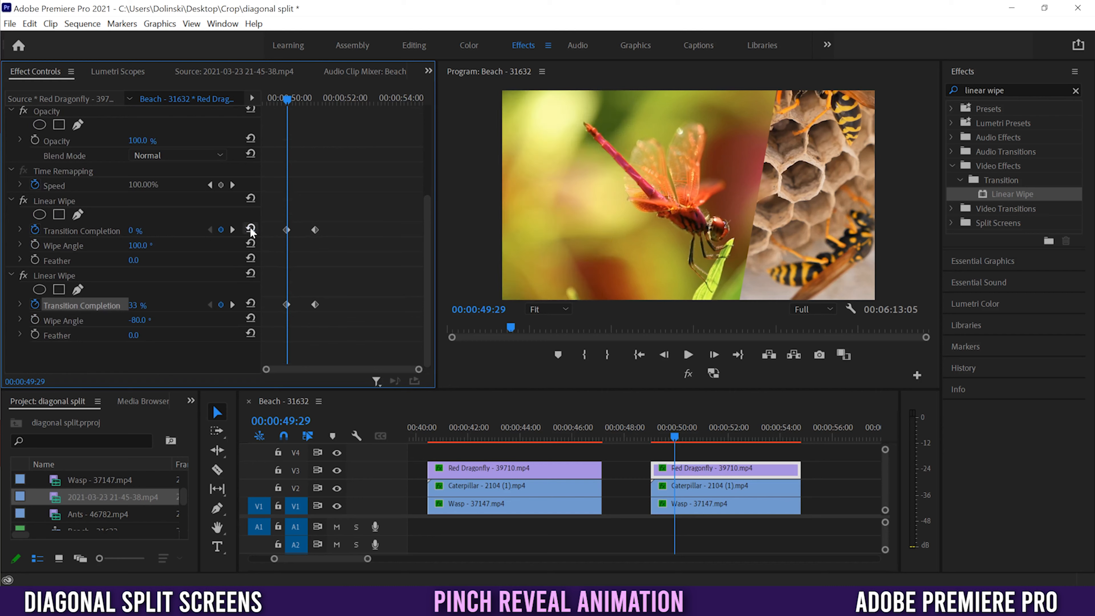
{"action": "left_click", "coordinate": [250, 304]}
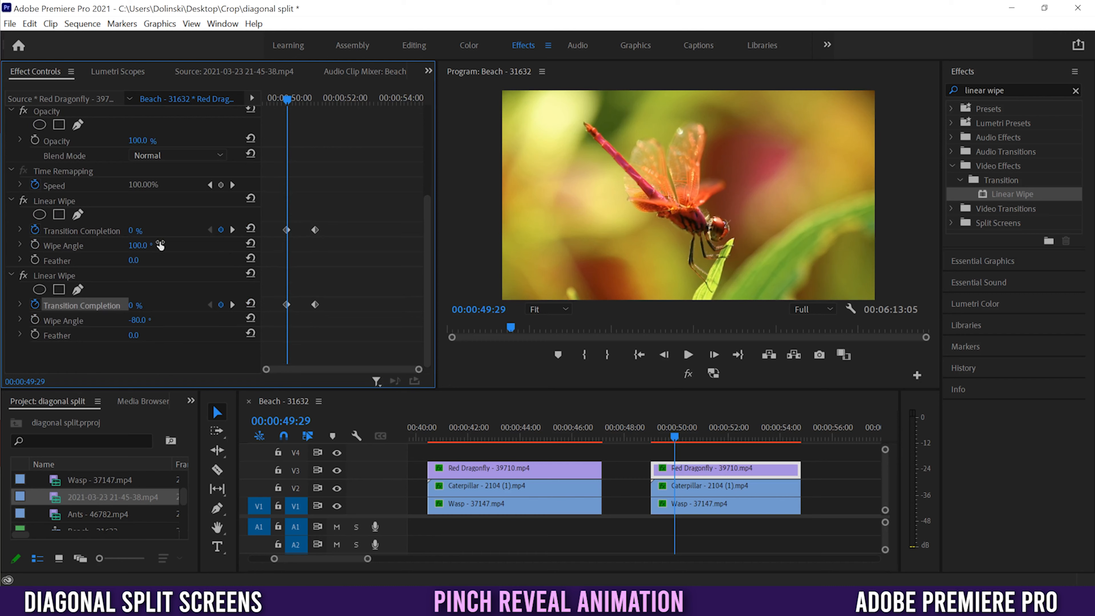
Step: Play the pinch reveal from 00:00:49:09 and scrub through its keyframed section
{"action": "left_click", "coordinate": [658, 437]}
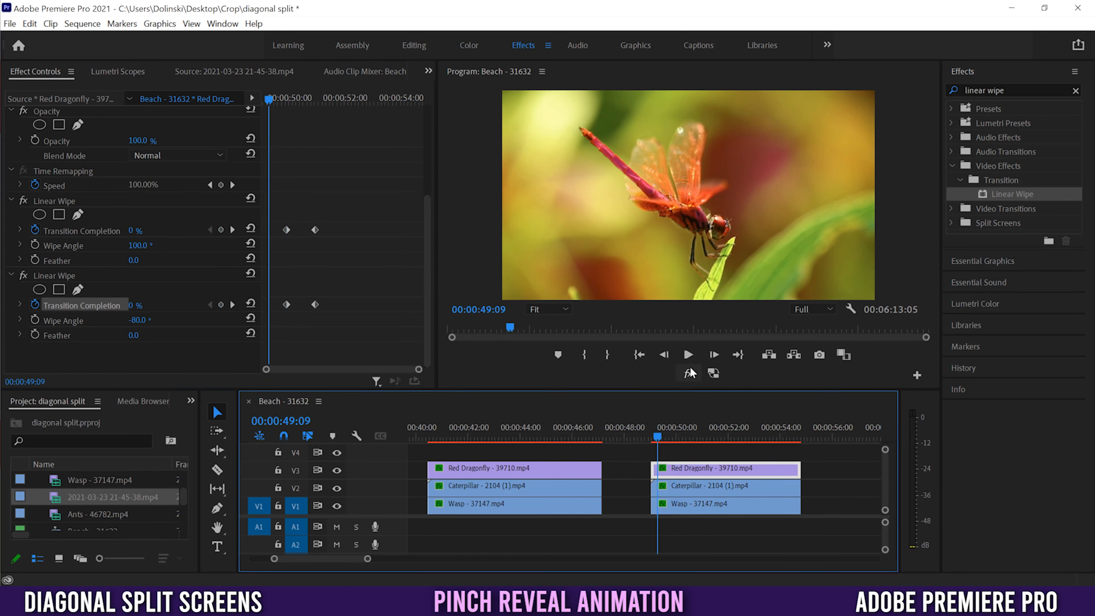
{"action": "left_click", "coordinate": [688, 354]}
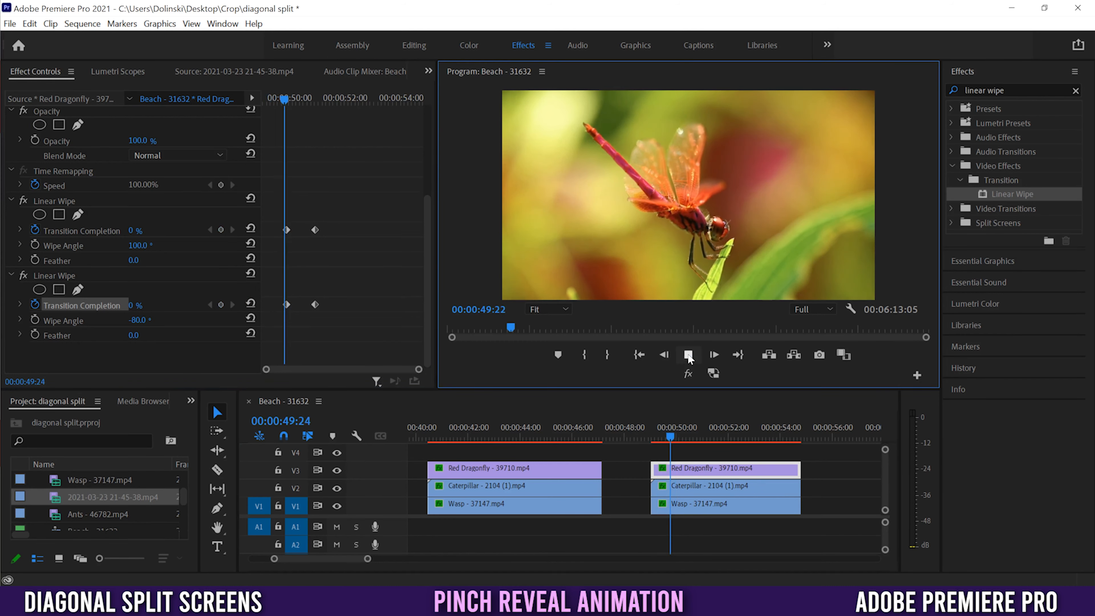
{"action": "mouse_move", "coordinate": [673, 432]}
{"action": "left_mouse_down"}
{"action": "mouse_move", "coordinate": [700, 434]}
{"action": "mouse_move", "coordinate": [681, 434]}
{"action": "left_mouse_up"}
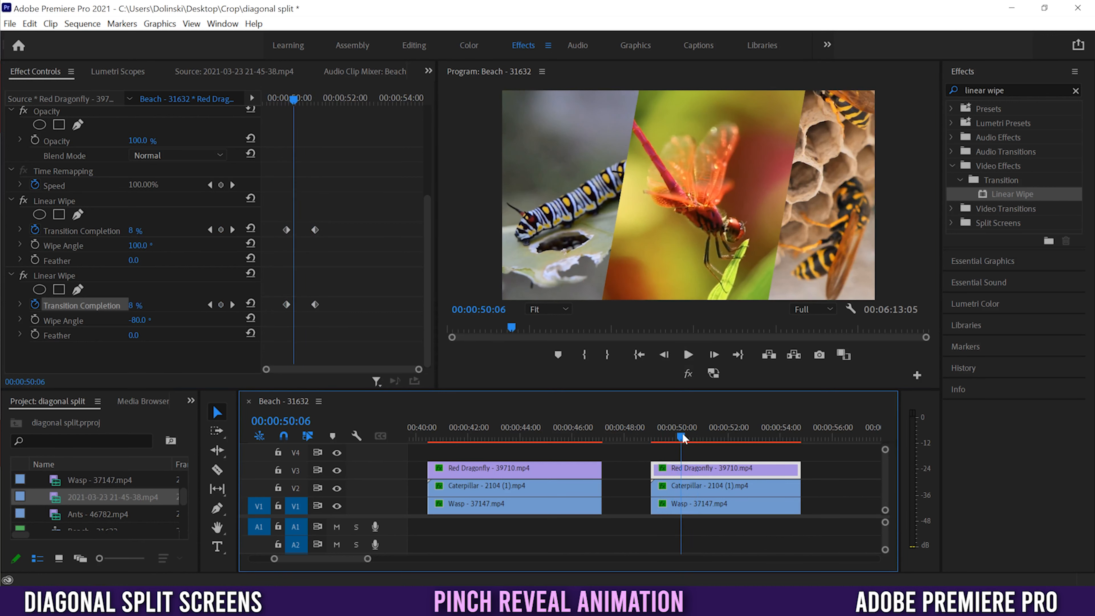
Step: Lower the program playback resolution to 1/2 and play the pinch reveal from 00:00:49:13
{"action": "left_click", "coordinate": [813, 310]}
{"action": "left_click", "coordinate": [811, 337]}
{"action": "left_click", "coordinate": [661, 436]}
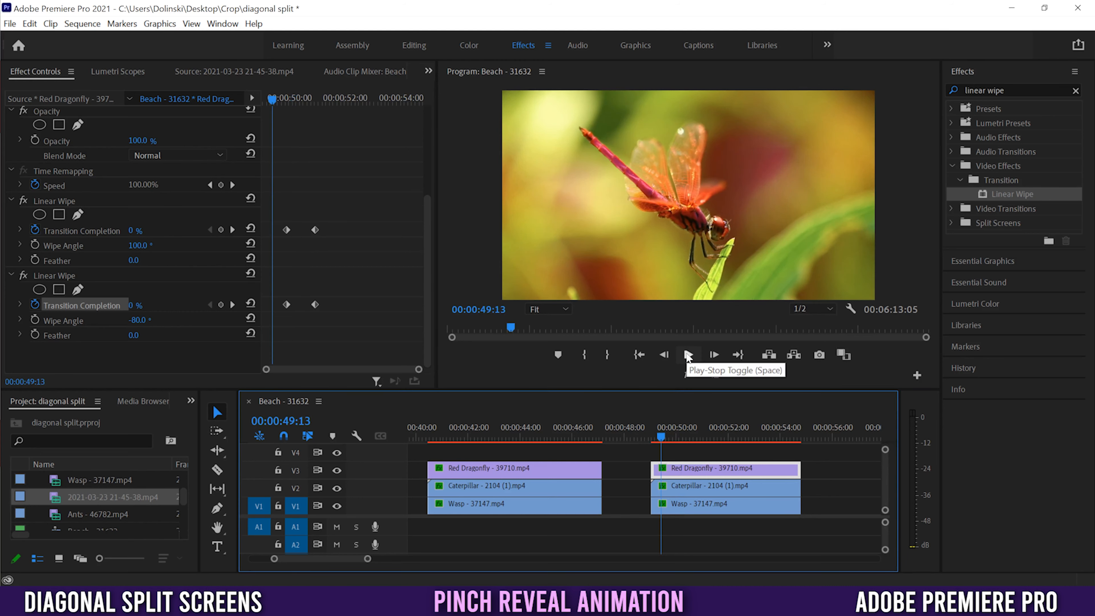
{"action": "left_click", "coordinate": [688, 355]}
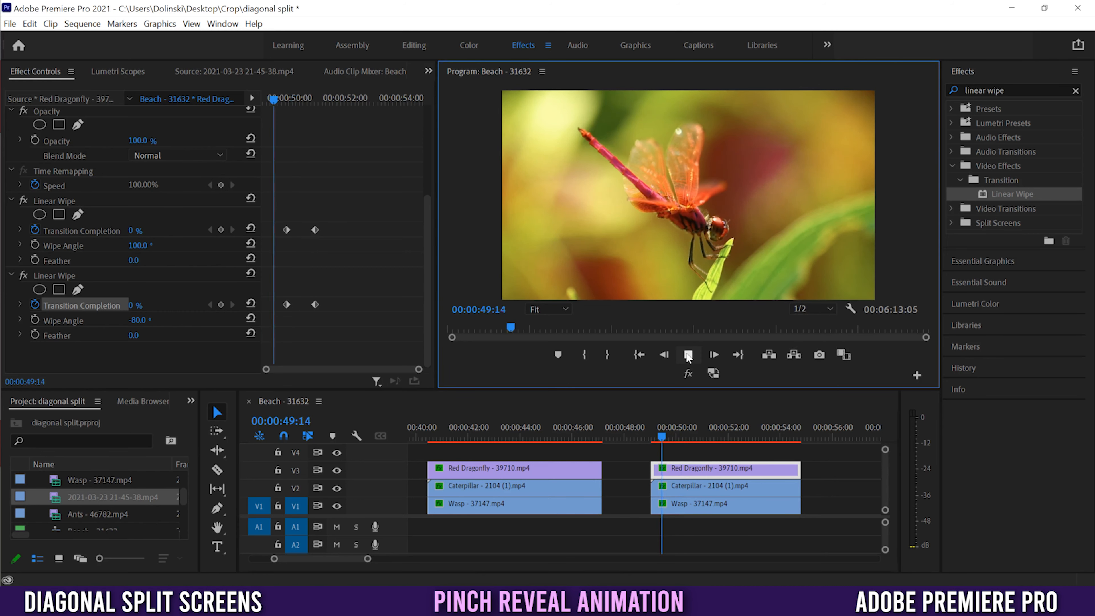
{"action": "left_click", "coordinate": [688, 355]}
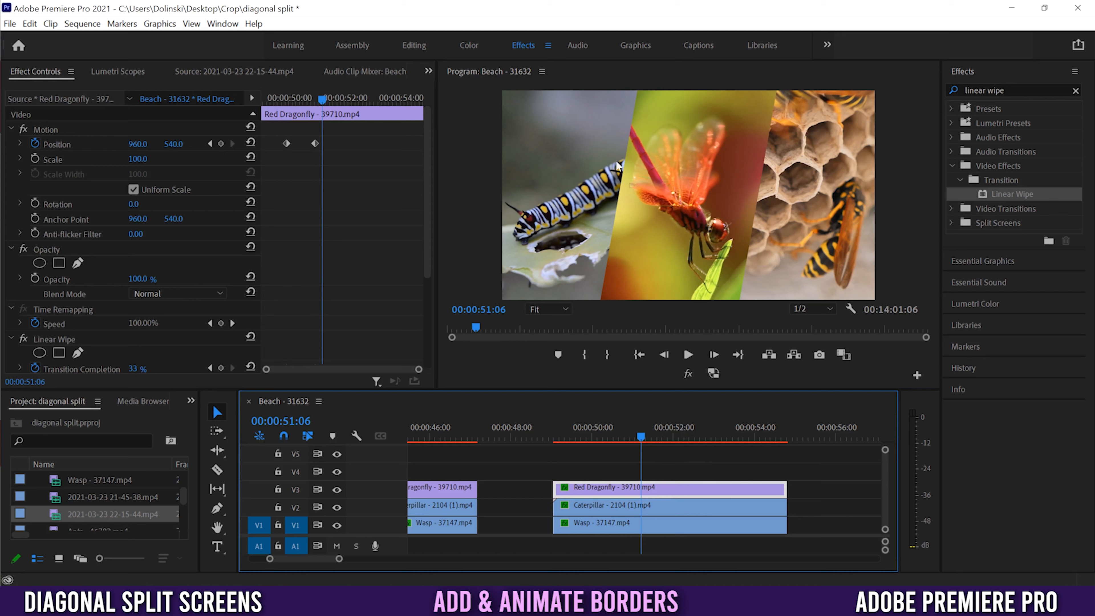
Step: Add a rectangle graphic layer at 00:00:51:06, stretch it past the full frame height, and narrow it to a thin vertical bar
{"action": "left_click", "coordinate": [160, 25]}
{"action": "mouse_move", "coordinate": [199, 76]}
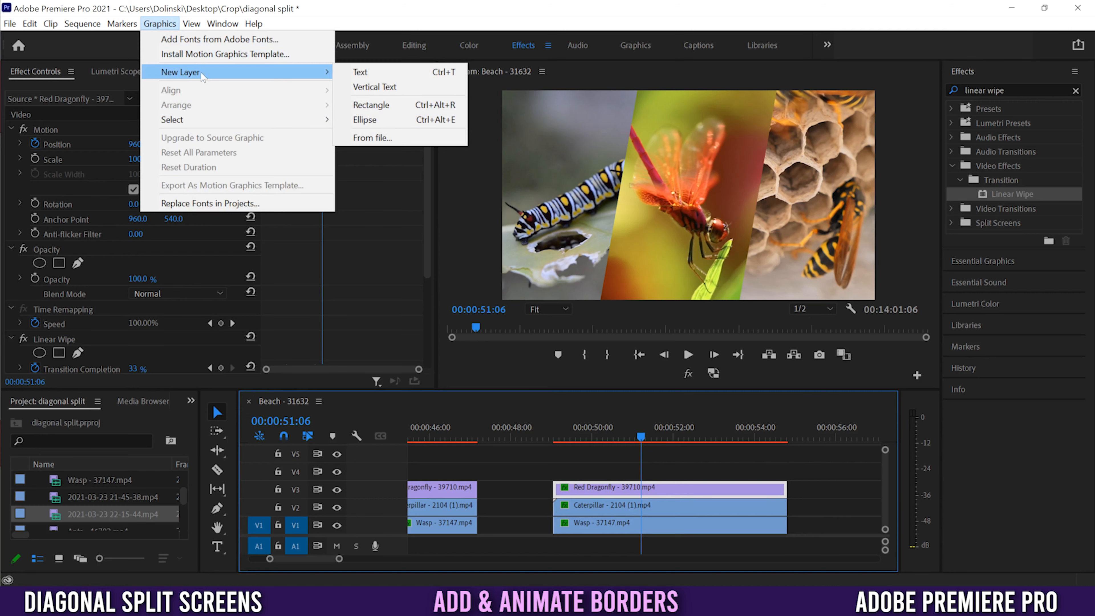
{"action": "left_click", "coordinate": [371, 105]}
{"action": "left_click_drag", "start_coordinate": [689, 181], "coordinate": [688, 91]}
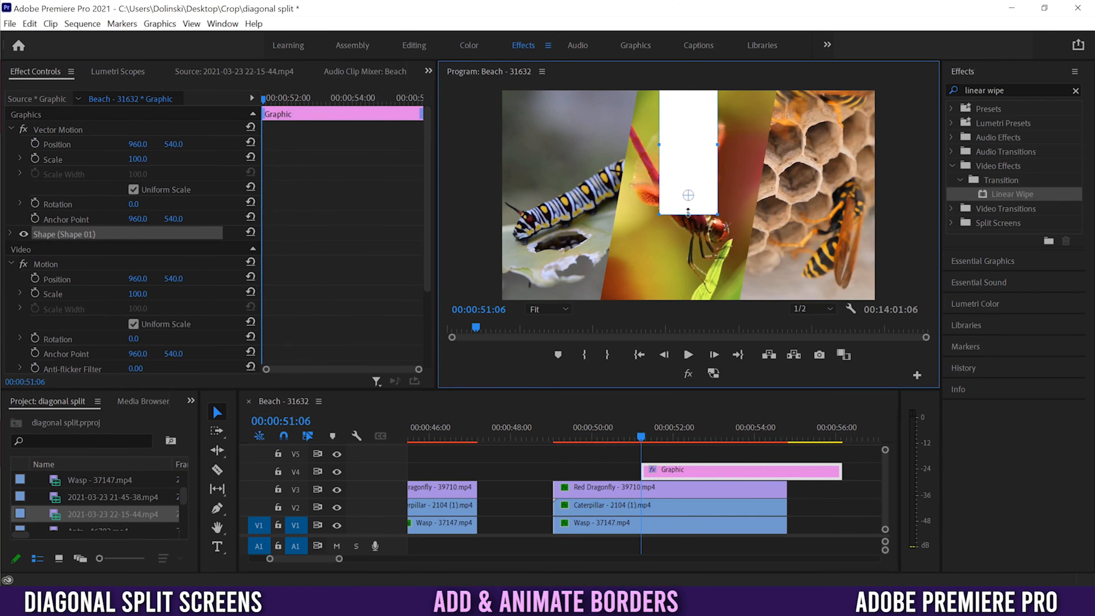
{"action": "left_click_drag", "start_coordinate": [688, 213], "coordinate": [688, 313]}
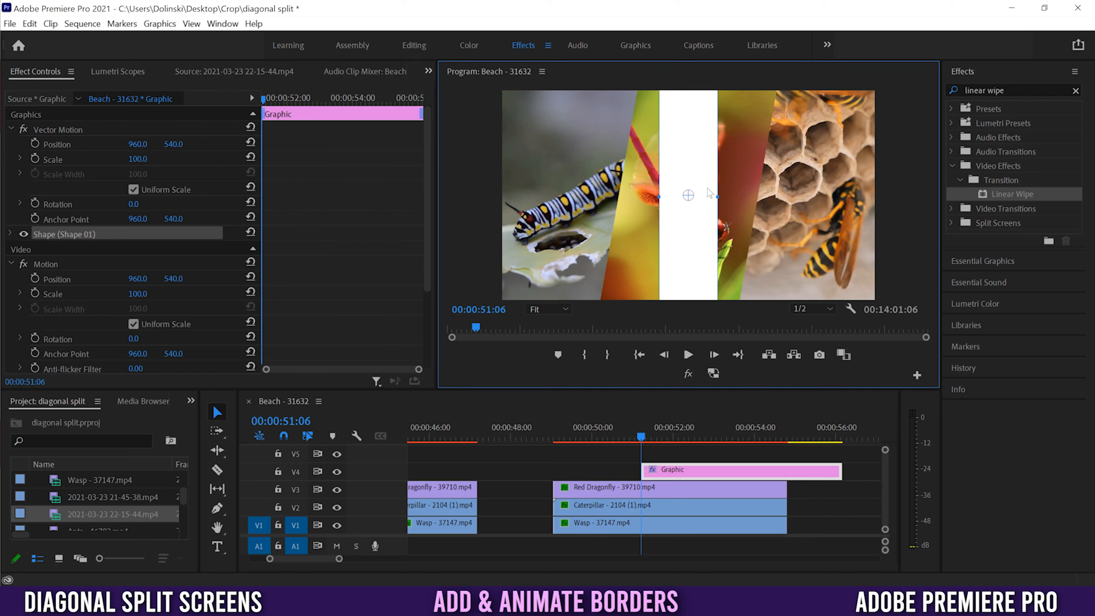
{"action": "left_click_drag", "start_coordinate": [718, 198], "coordinate": [666, 200]}
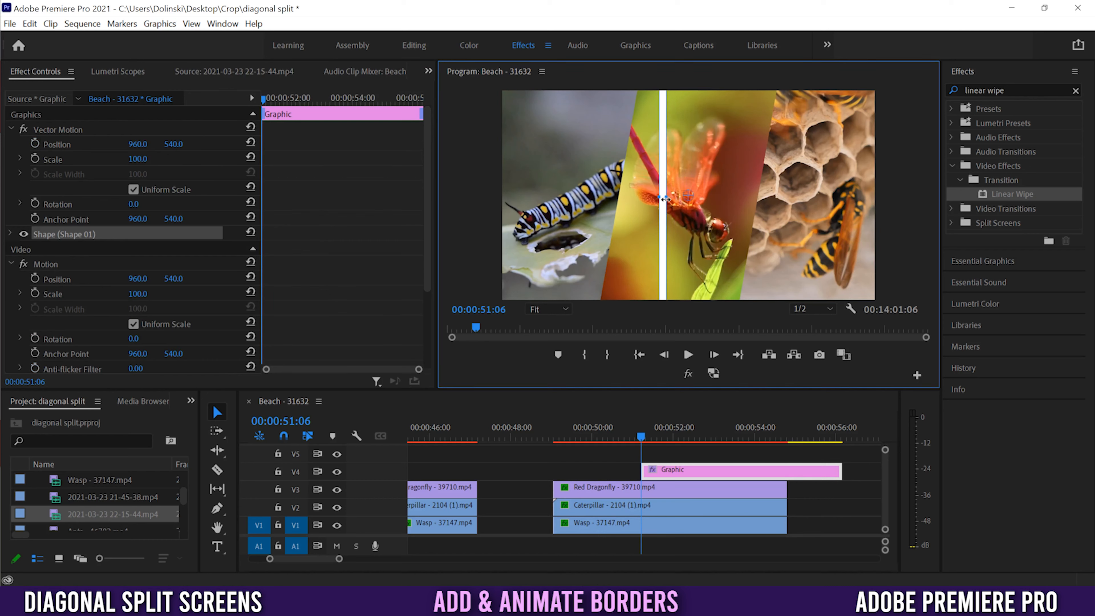
Step: With the program view at 25%, rotate the white bar about 9.3° and place it over the split between caterpillar and dragonfly
{"action": "left_click", "coordinate": [10, 234]}
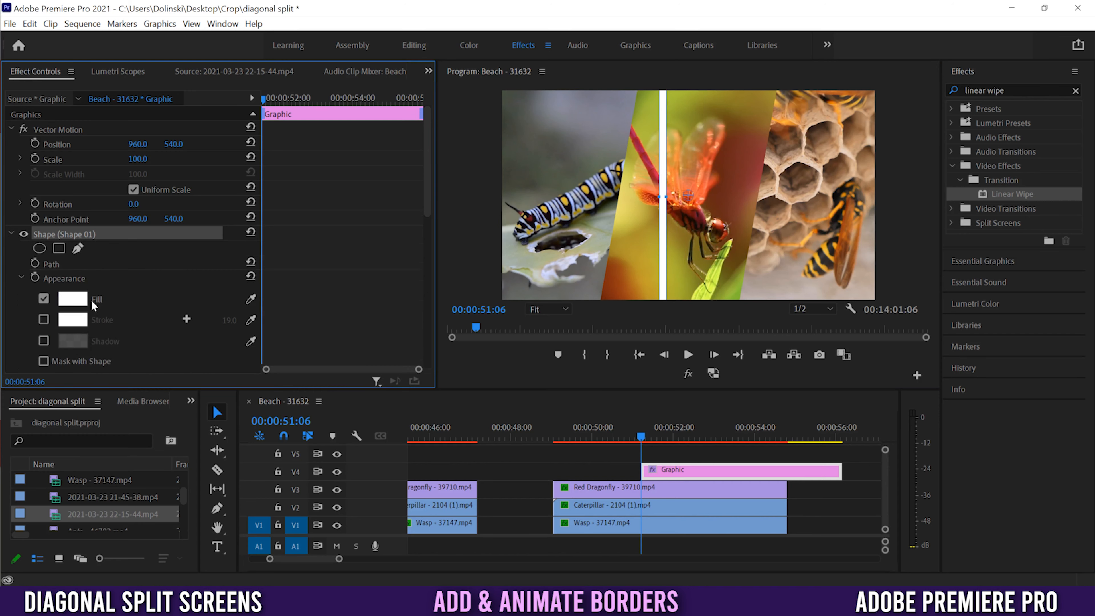
{"action": "left_click", "coordinate": [548, 309]}
{"action": "left_click", "coordinate": [556, 358]}
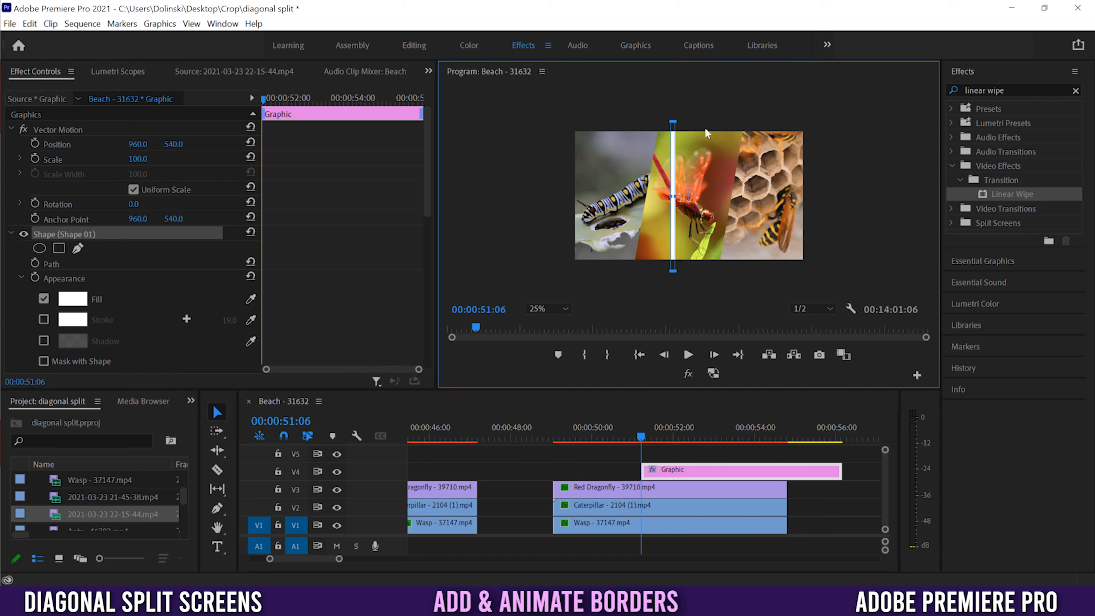
{"action": "left_click_drag", "start_coordinate": [679, 112], "coordinate": [693, 114]}
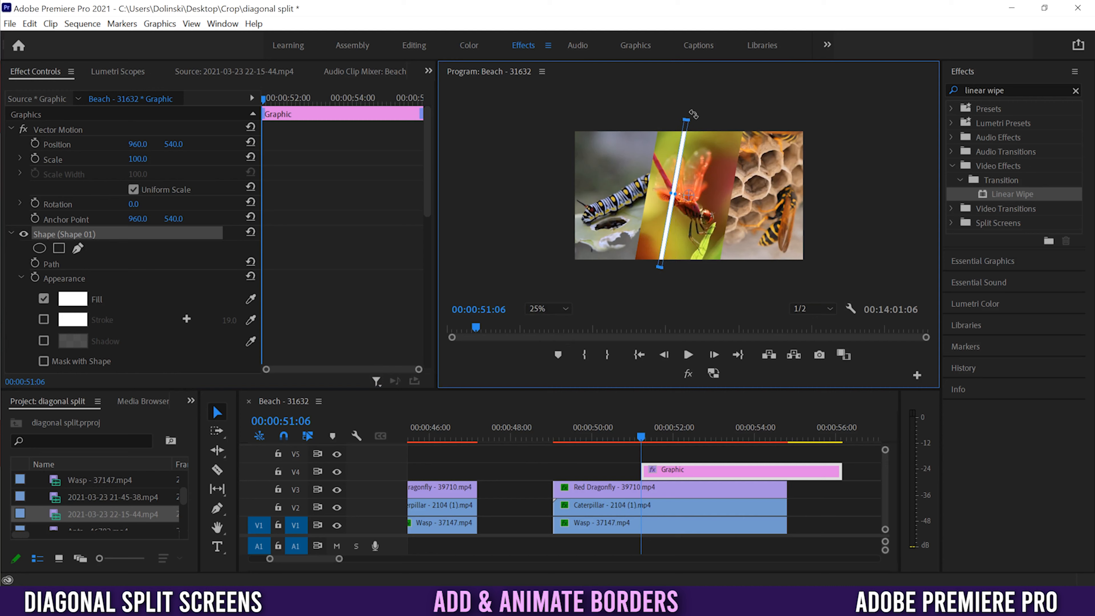
{"action": "left_click_drag", "start_coordinate": [681, 152], "coordinate": [653, 148]}
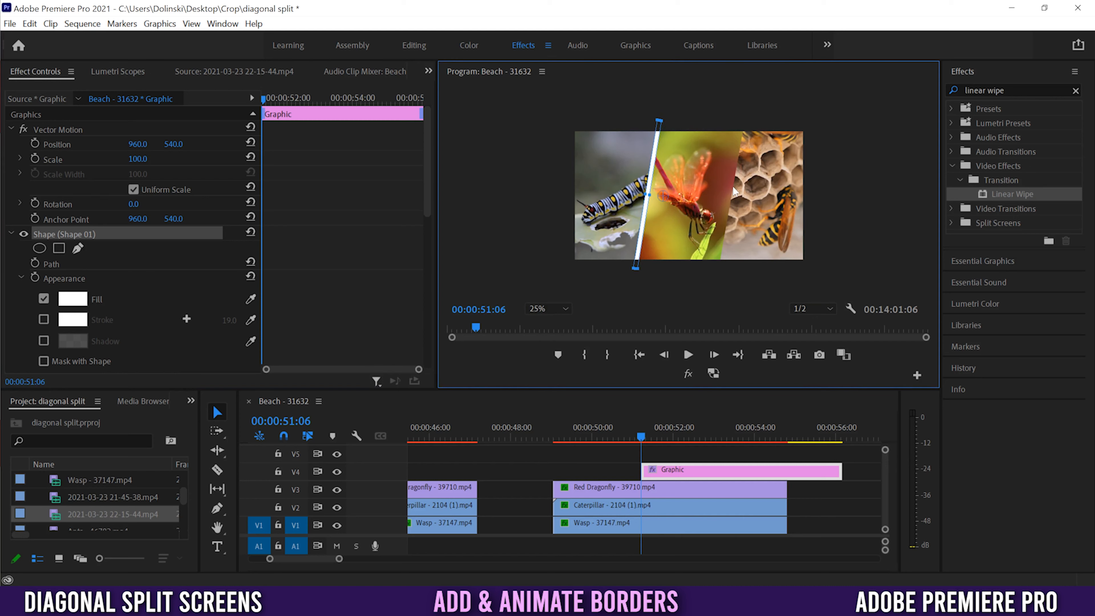
Step: Check the dragonfly clip's Linear Wipe angles and set the white bar's shape Rotation to 10°
{"action": "left_click", "coordinate": [656, 490]}
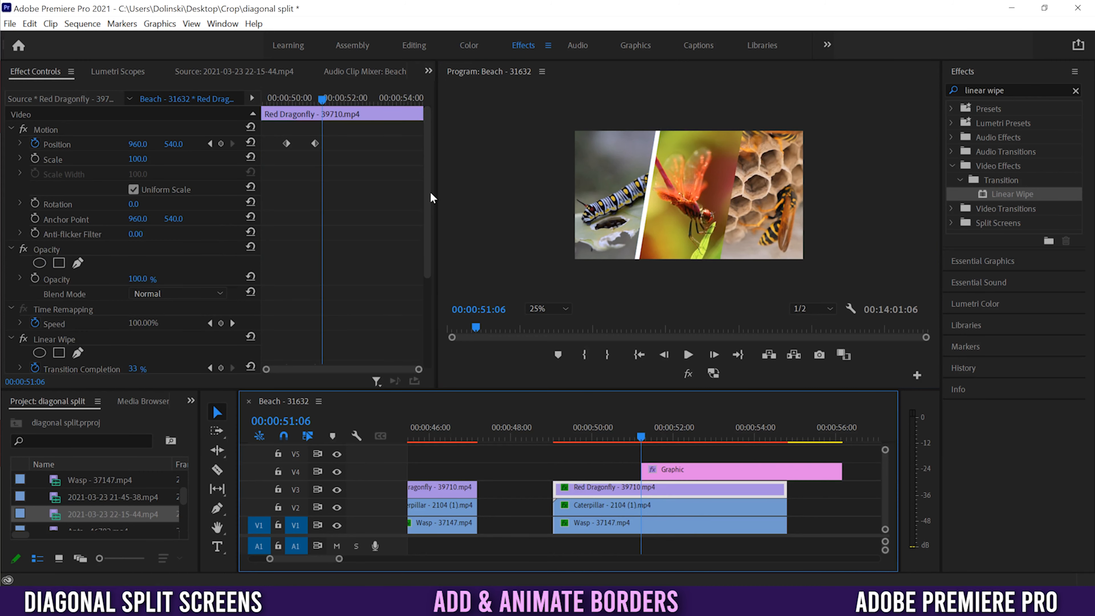
{"action": "scroll", "coordinate": [419, 328], "scroll_direction": "down", "scroll_amount": 5}
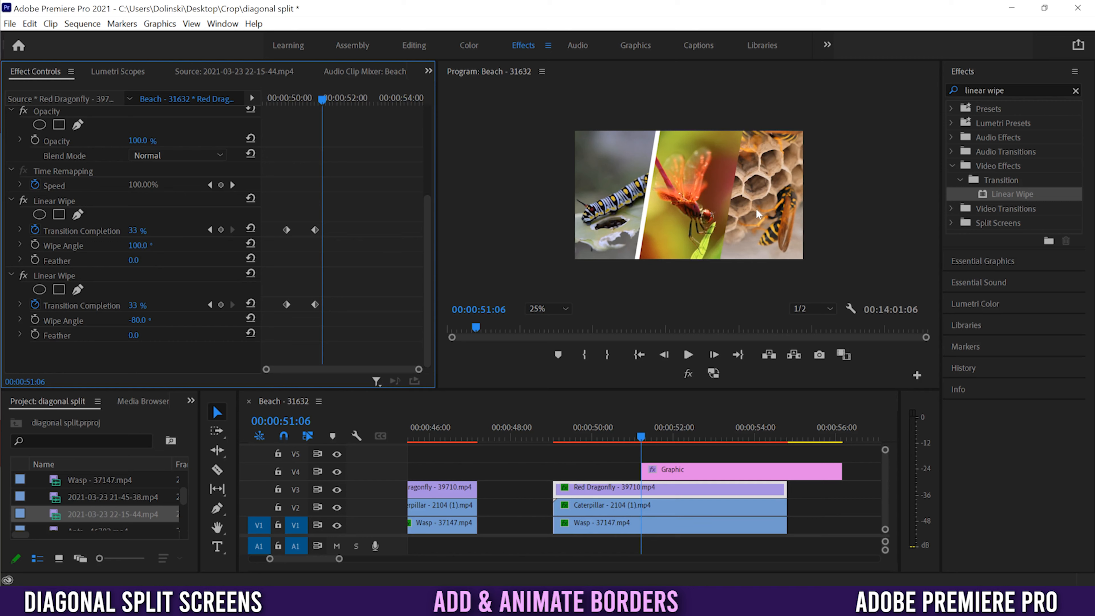
{"action": "left_click", "coordinate": [686, 470]}
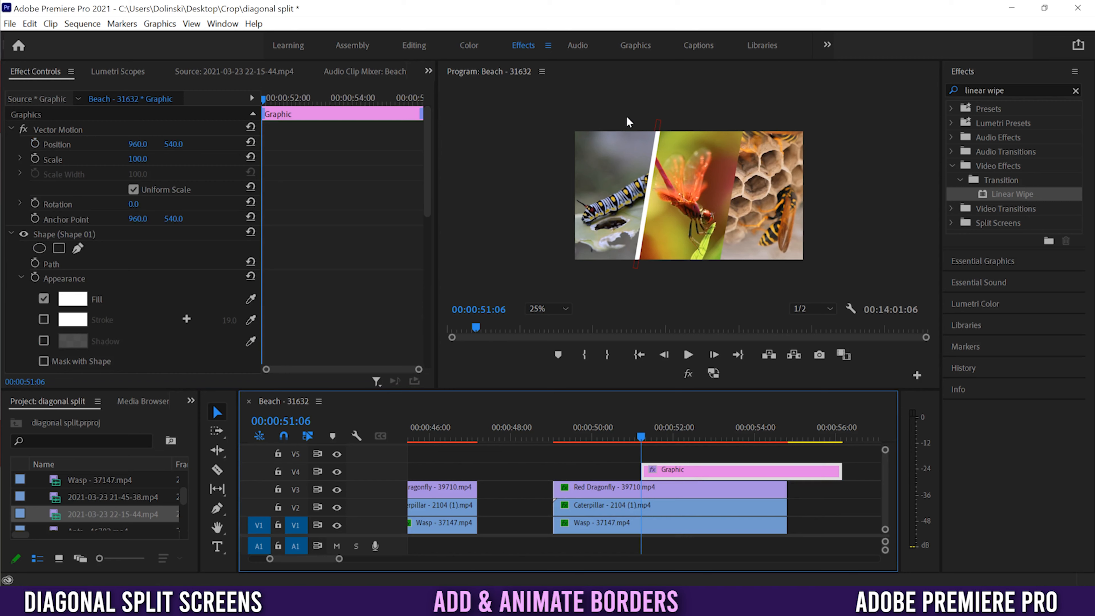
{"action": "left_click_drag", "start_coordinate": [427, 168], "coordinate": [426, 195]}
{"action": "left_click", "coordinate": [11, 172]}
{"action": "left_click", "coordinate": [11, 172]}
{"action": "left_click_drag", "start_coordinate": [427, 172], "coordinate": [410, 231]}
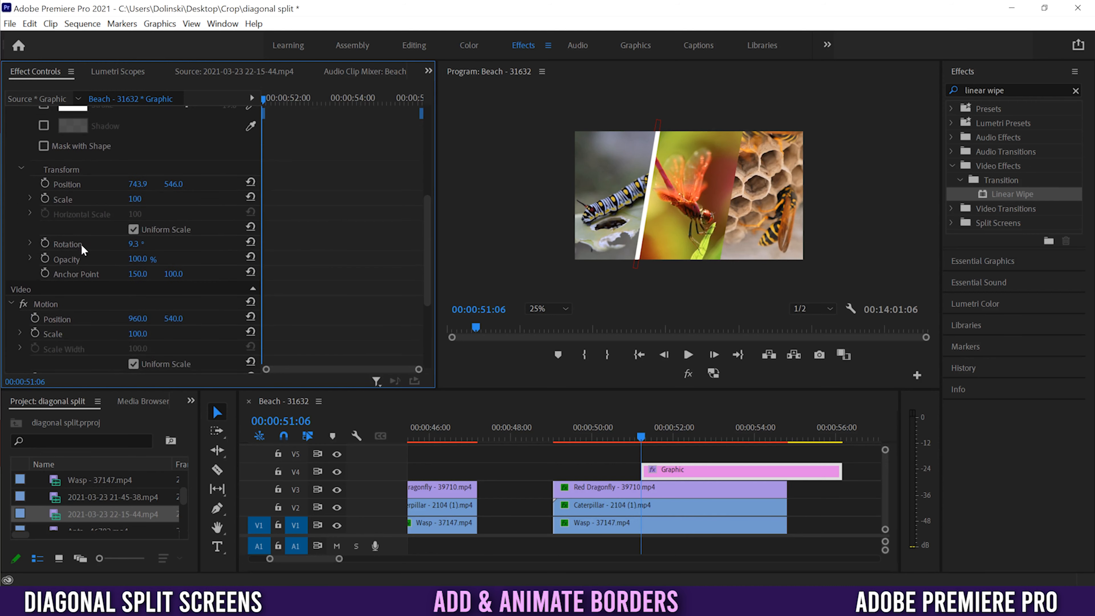
{"action": "left_click", "coordinate": [135, 245]}
{"action": "type", "text": "10"}
{"action": "key", "text": "Return"}
Step: Align the start and end of the V4 graphic with the clips below and duplicate it onto V5
{"action": "left_click_drag", "start_coordinate": [685, 473], "coordinate": [597, 473]}
{"action": "left_click_drag", "start_coordinate": [754, 471], "coordinate": [786, 471]}
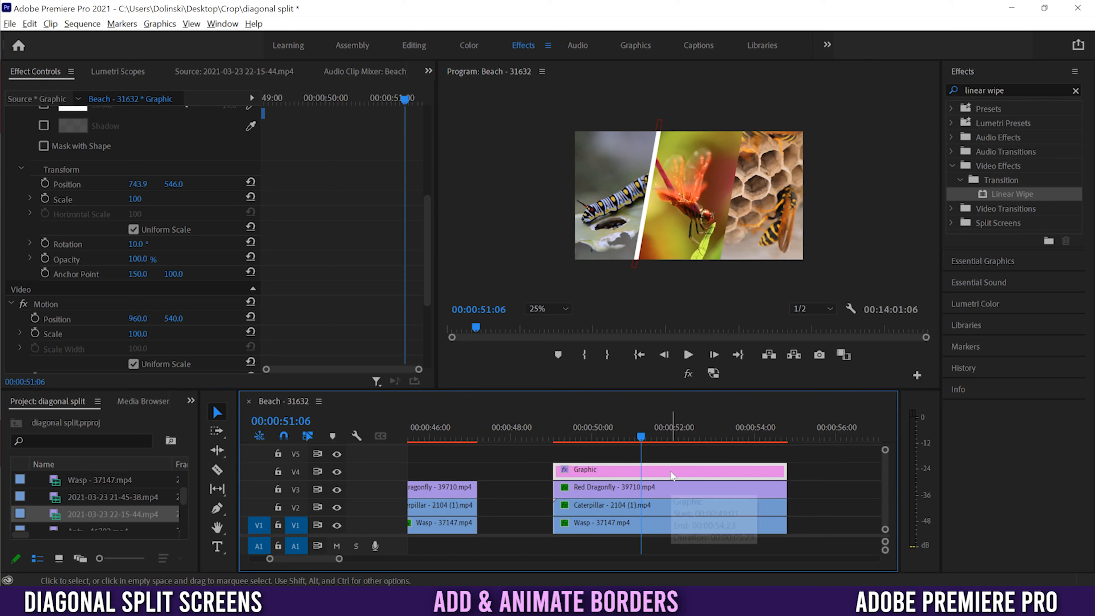
{"action": "left_click_drag", "start_coordinate": [660, 471], "coordinate": [661, 453]}
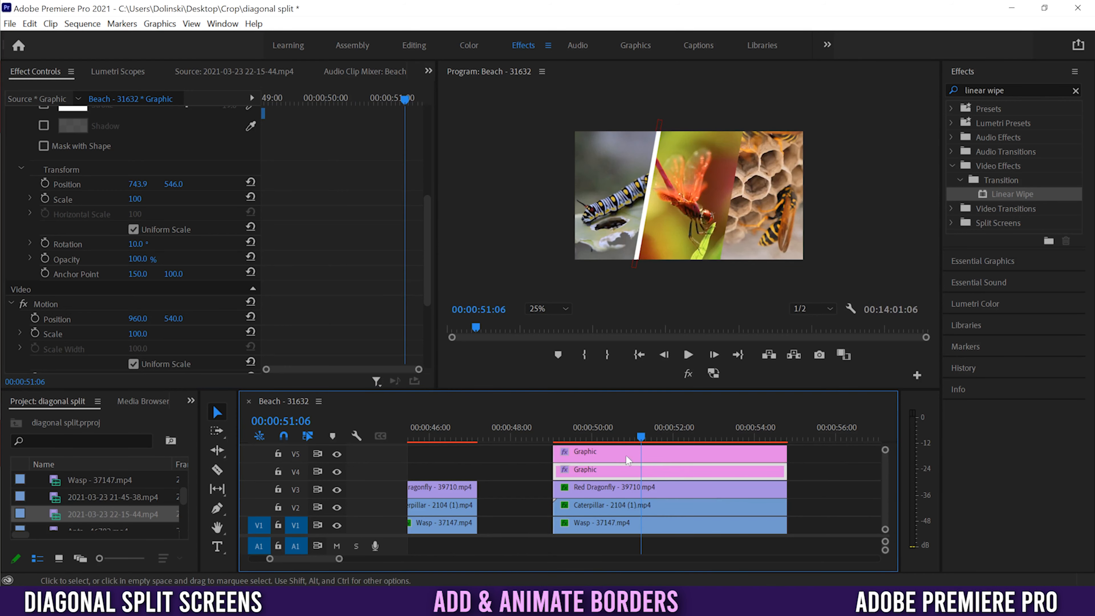
Step: Set the V5 graphic's Vector Motion horizontal position to 1668, over the dragonfly and wasp split, and scrub the reveal to check both borders
{"action": "left_click", "coordinate": [608, 456]}
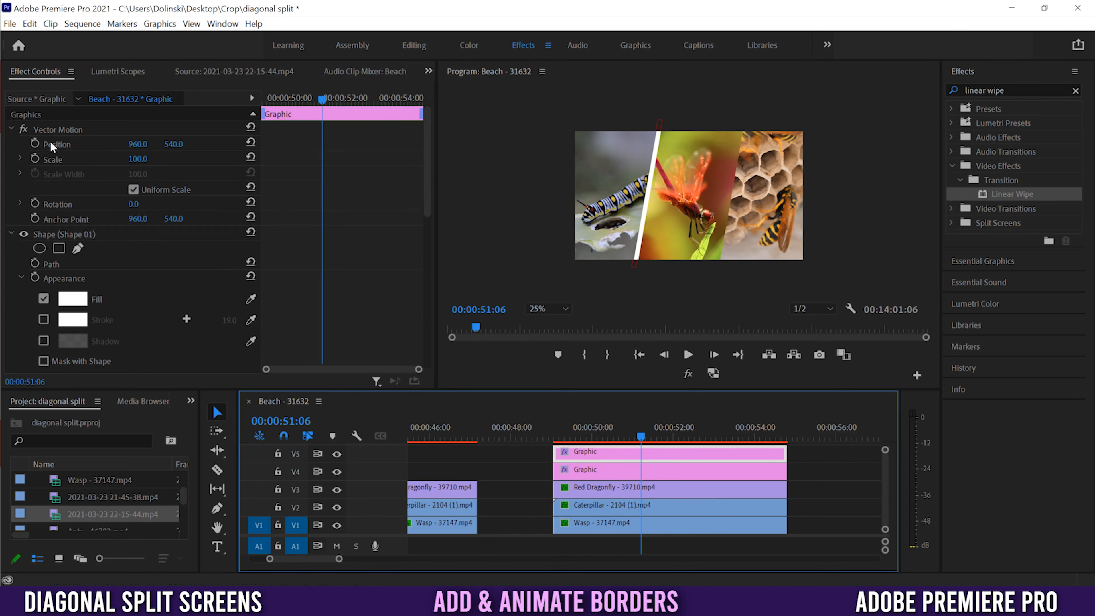
{"action": "left_click_drag", "start_coordinate": [138, 144], "coordinate": [414, 145]}
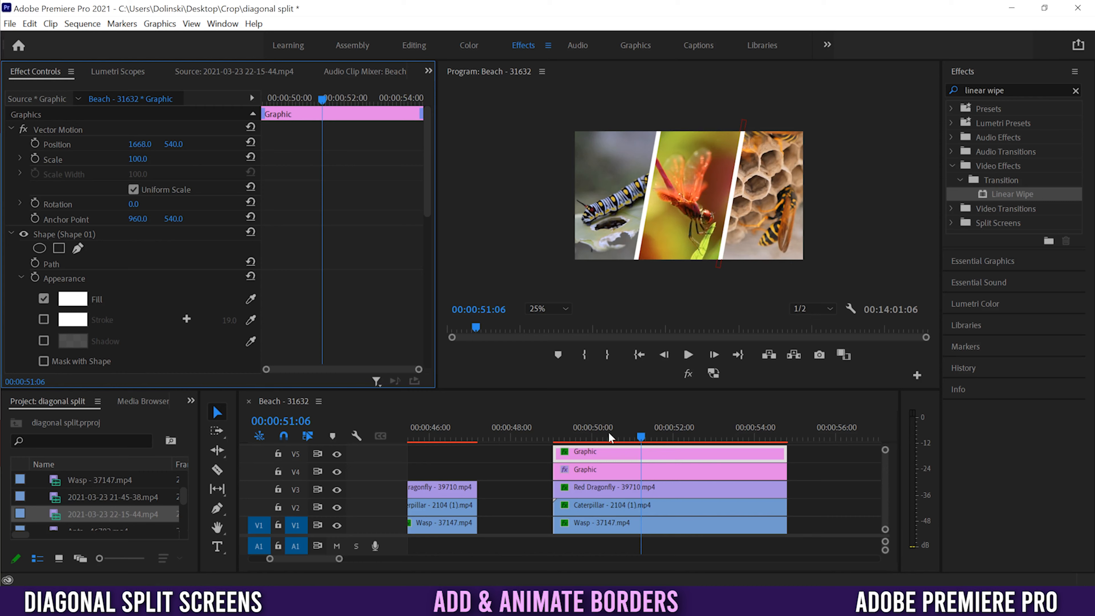
{"action": "left_click", "coordinate": [589, 437]}
{"action": "left_click_drag", "start_coordinate": [591, 437], "coordinate": [627, 436]}
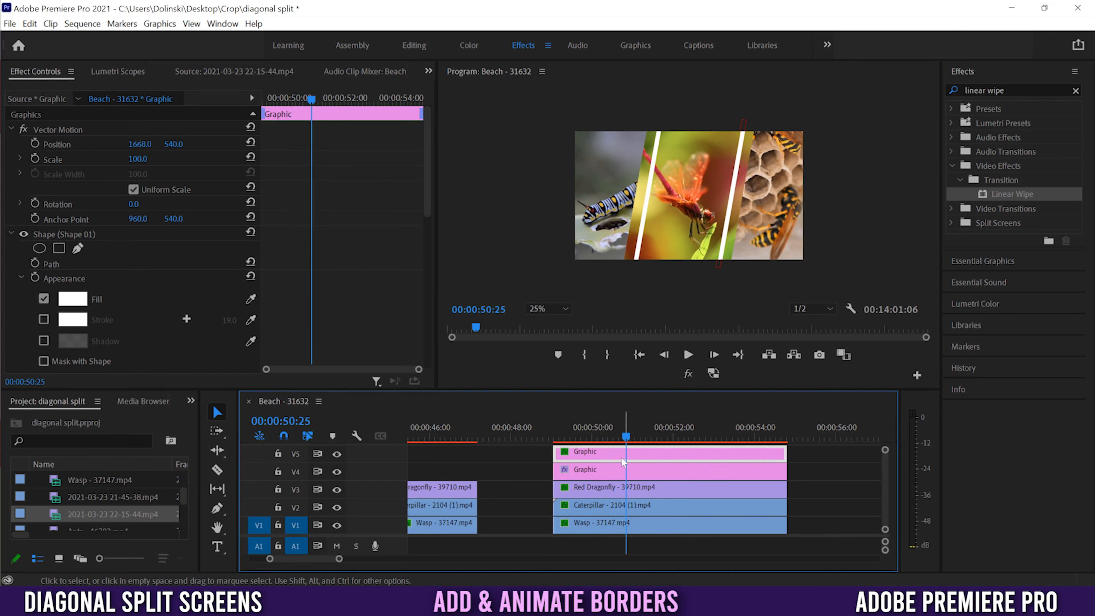
Step: At the dragonfly clip's second Position keyframe (00:00:50:29), enable Vector Motion Position keyframing on both the V5 and V4 graphics
{"action": "left_click", "coordinate": [610, 492]}
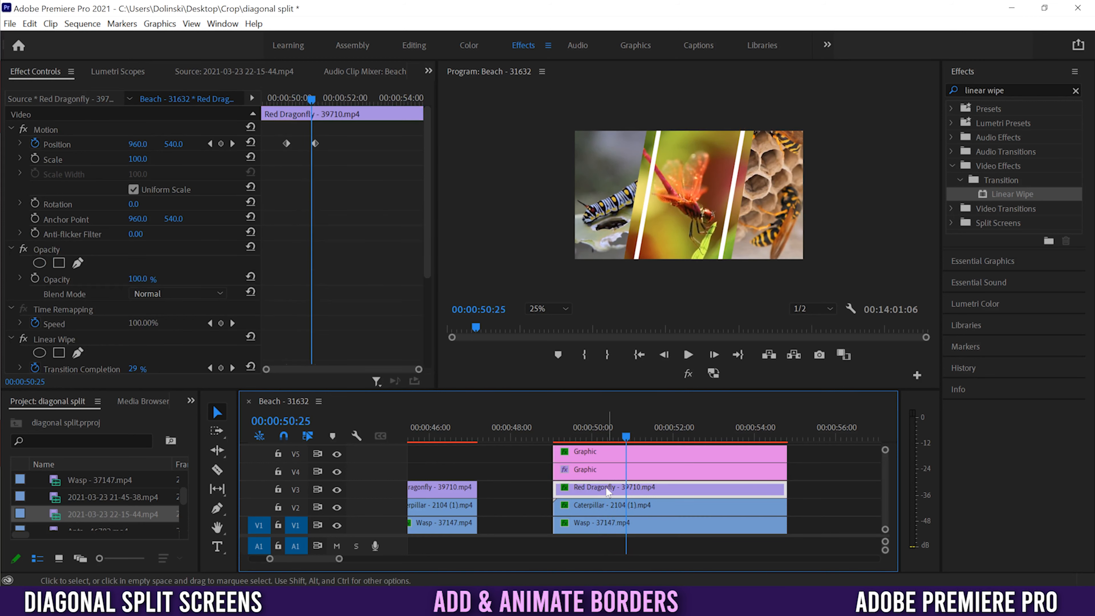
{"action": "left_click", "coordinate": [232, 144]}
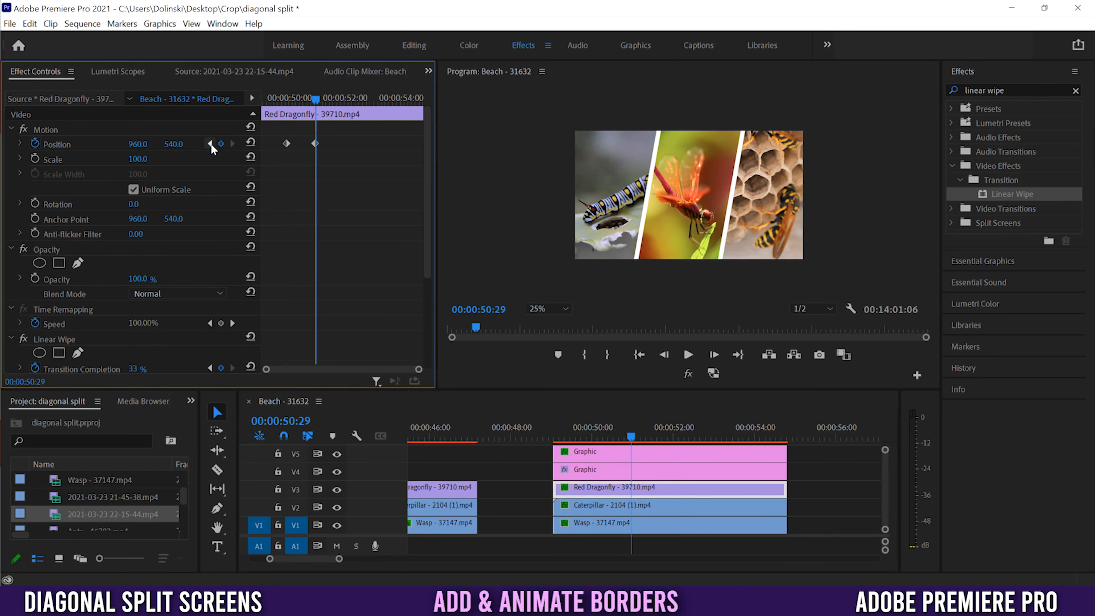
{"action": "left_click", "coordinate": [209, 144]}
{"action": "left_click", "coordinate": [232, 143]}
{"action": "left_click", "coordinate": [625, 451]}
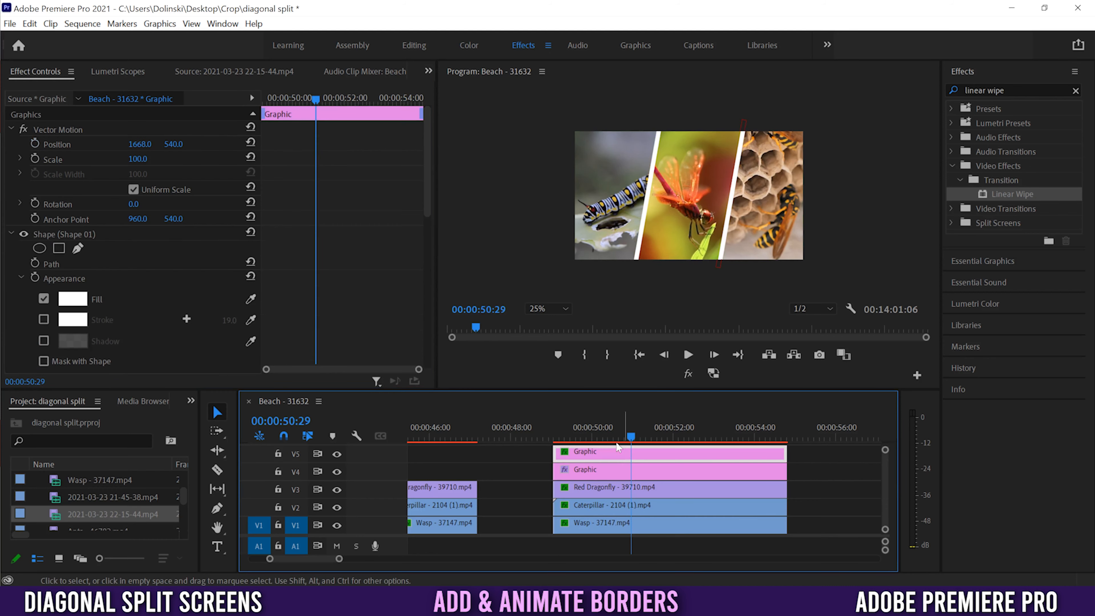
{"action": "left_click", "coordinate": [35, 144]}
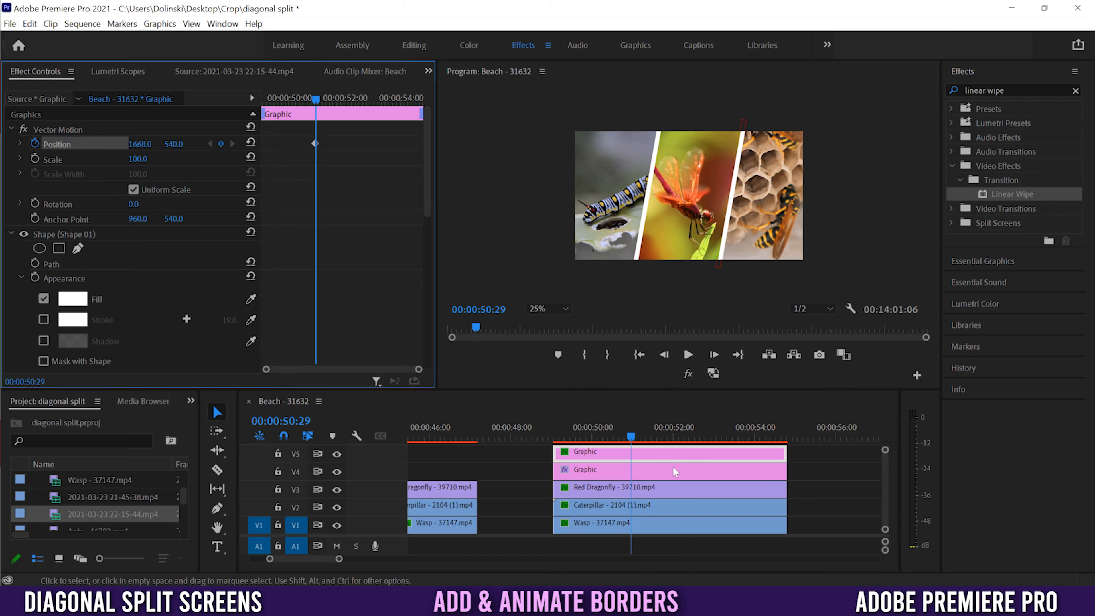
{"action": "left_click", "coordinate": [614, 470]}
{"action": "left_click", "coordinate": [35, 143]}
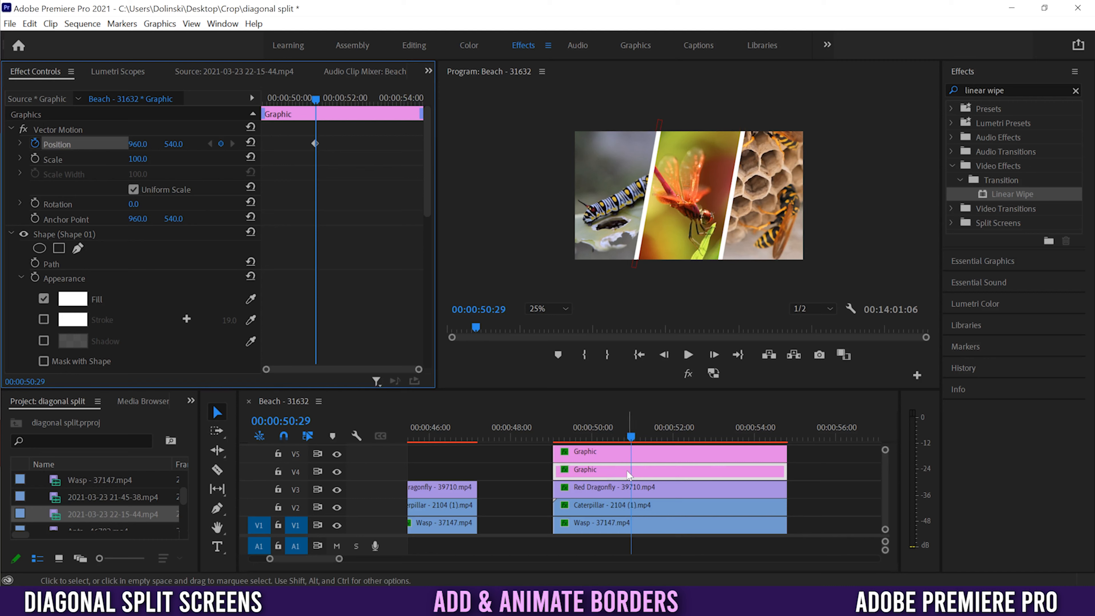
Step: At the dragonfly's first Position keyframe, keyframe the V4 graphic's horizontal position at 257, then fit the program view to inspect the edge
{"action": "left_click", "coordinate": [608, 496]}
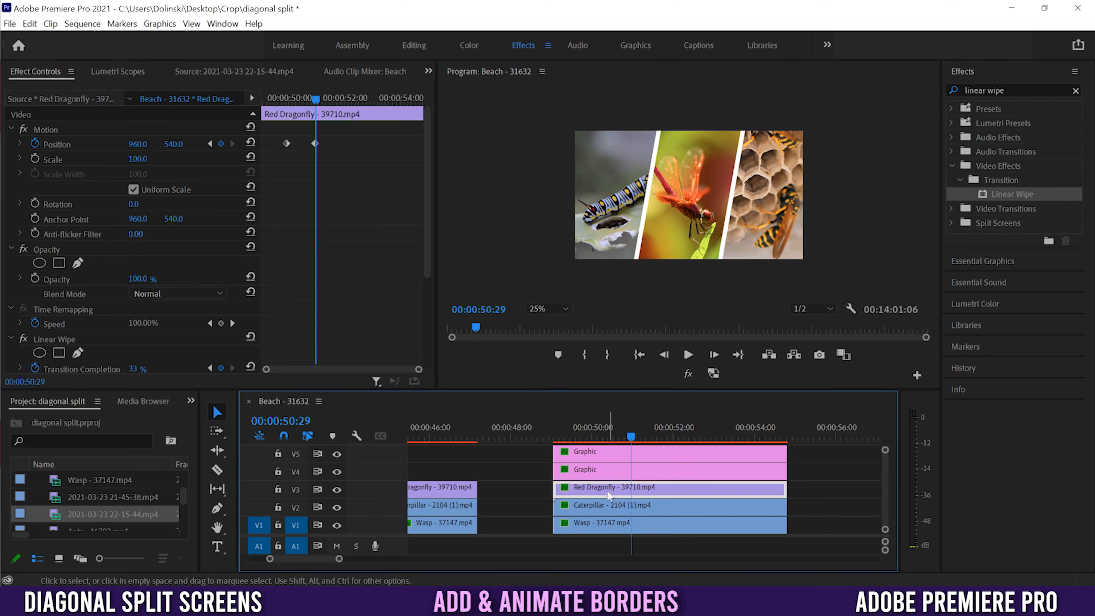
{"action": "left_click", "coordinate": [210, 143]}
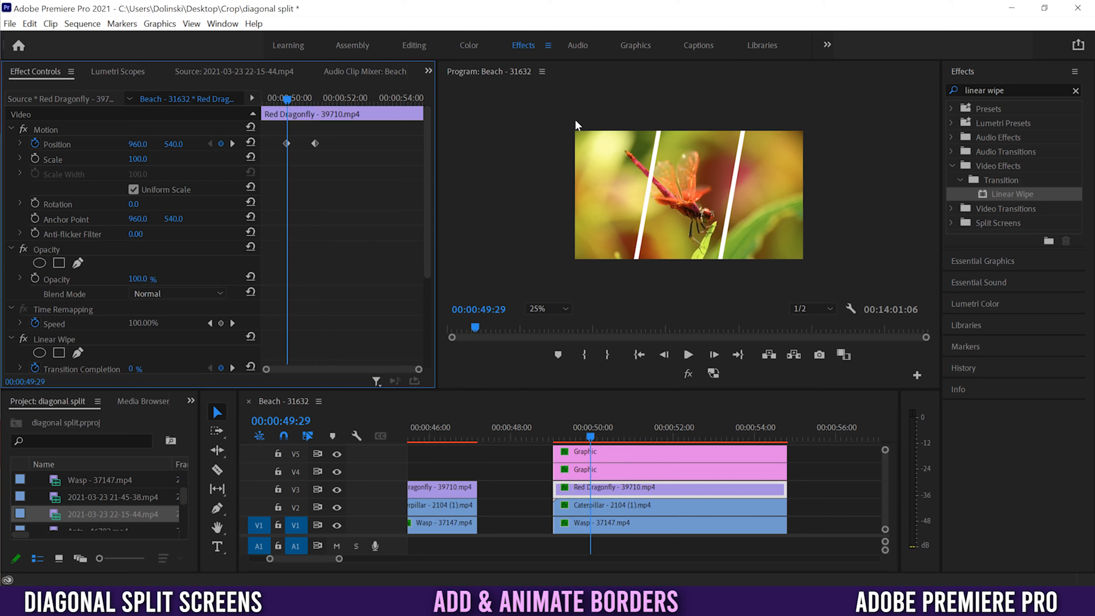
{"action": "left_click", "coordinate": [608, 476]}
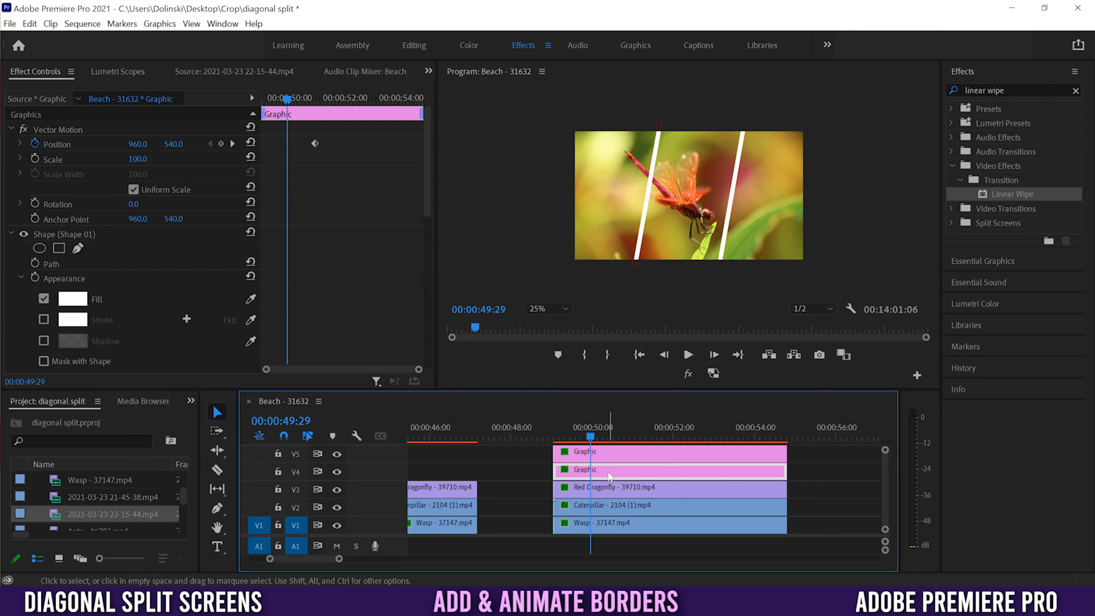
{"action": "left_click", "coordinate": [220, 143]}
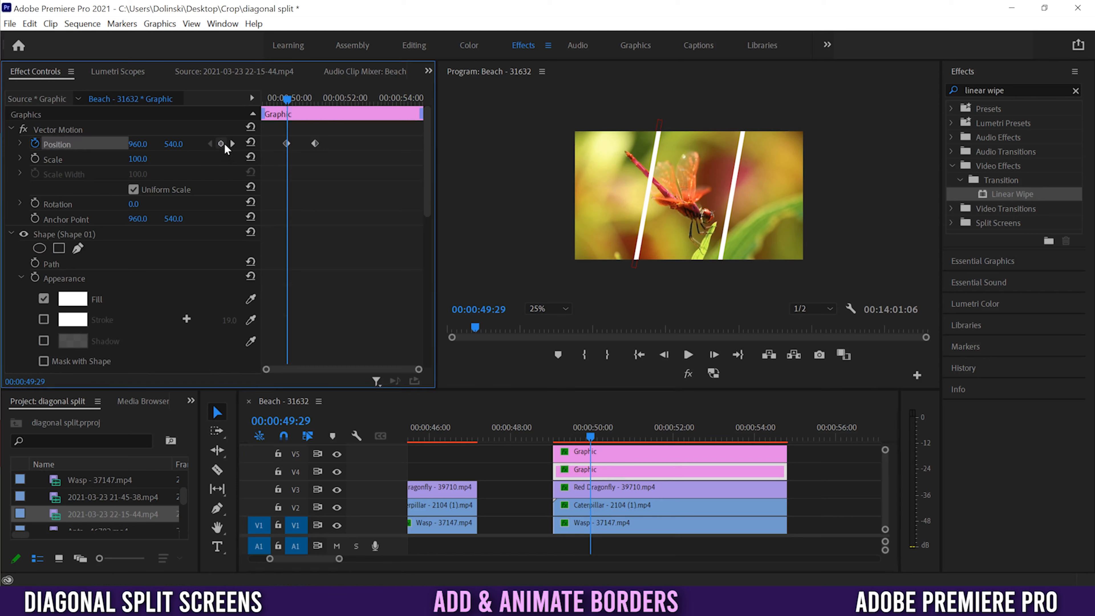
{"action": "left_click_drag", "start_coordinate": [138, 144], "coordinate": [107, 144]}
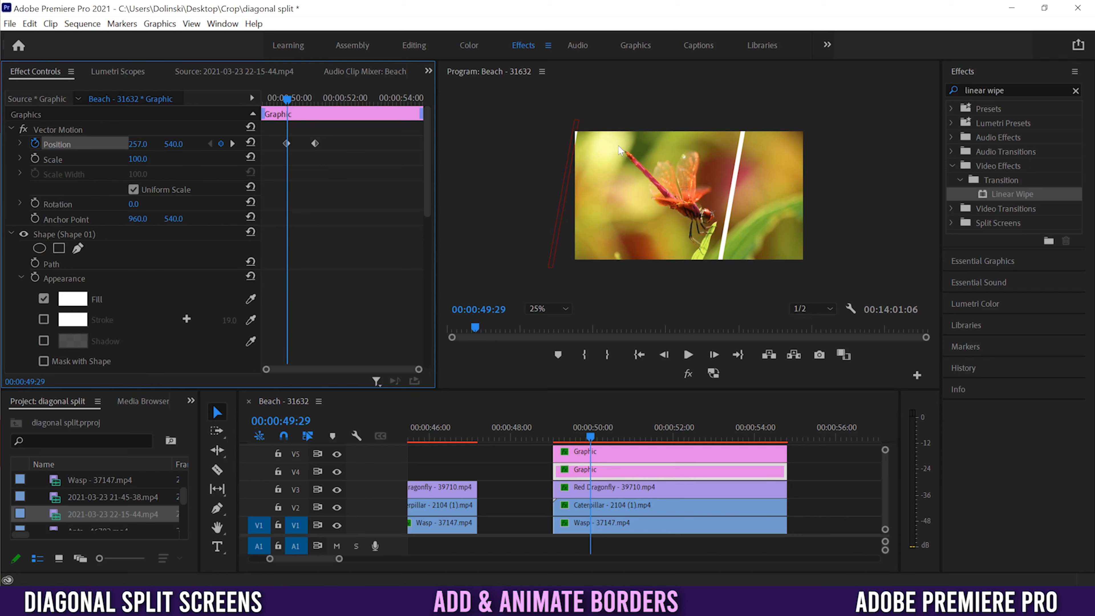
{"action": "left_click", "coordinate": [563, 315]}
{"action": "left_click", "coordinate": [559, 331]}
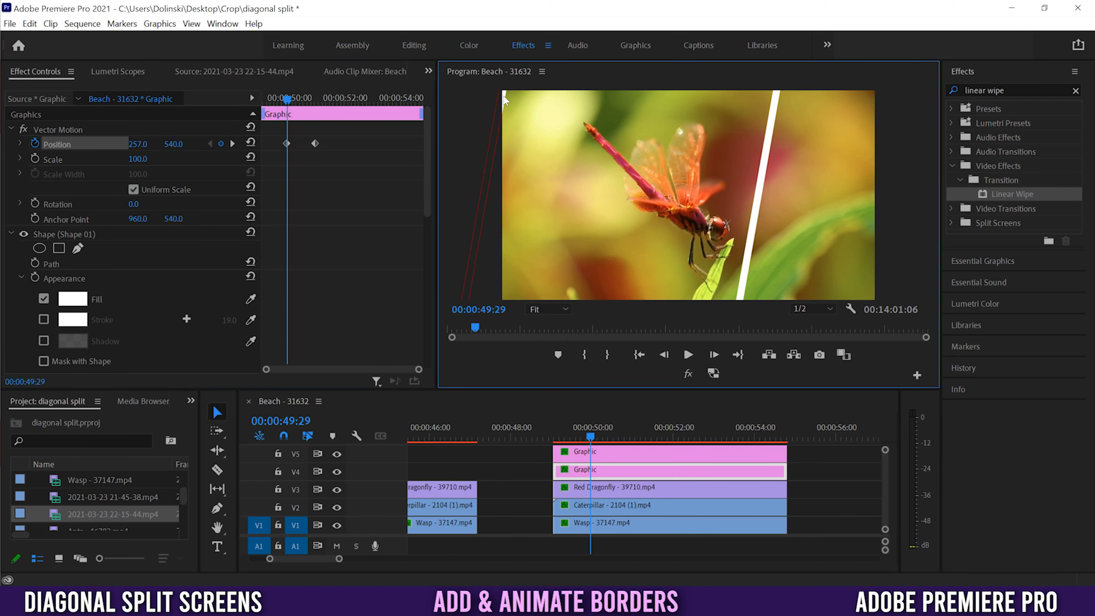
Step: Add a Vector Motion Position keyframe to the V5 graphic at 00:00:49:29 with horizontal position 2365, past the frame's edge
{"action": "left_click", "coordinate": [612, 453]}
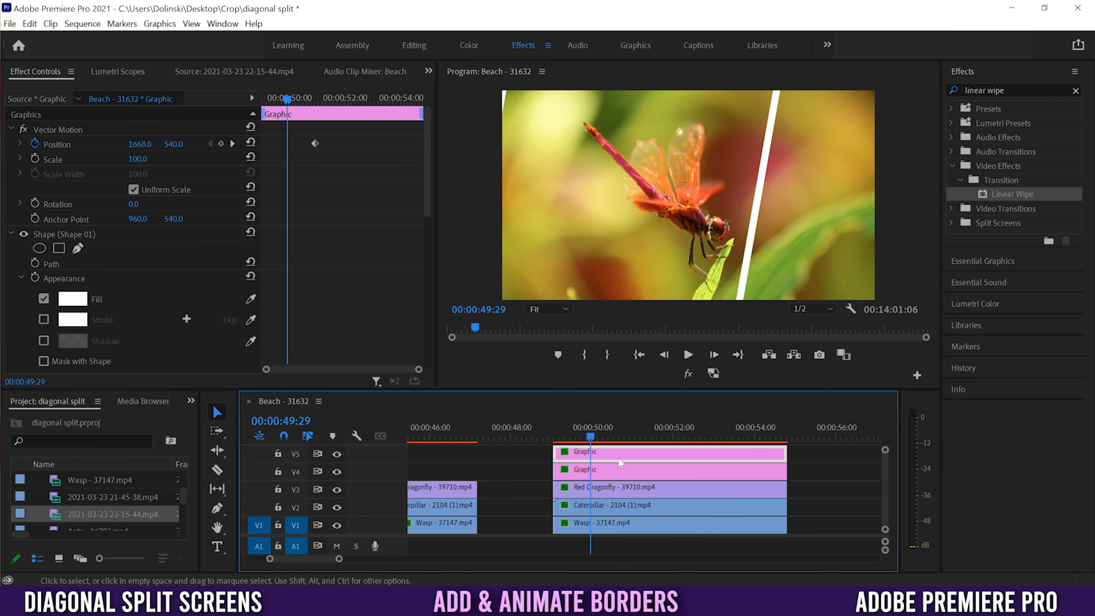
{"action": "left_click", "coordinate": [221, 143]}
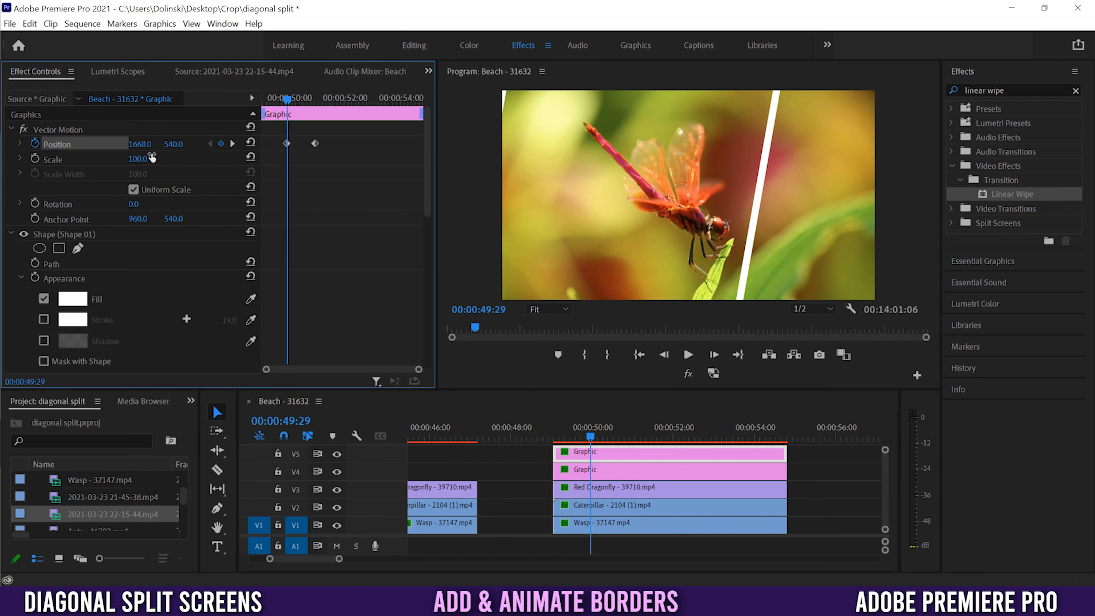
{"action": "left_click_drag", "start_coordinate": [140, 144], "coordinate": [536, 144]}
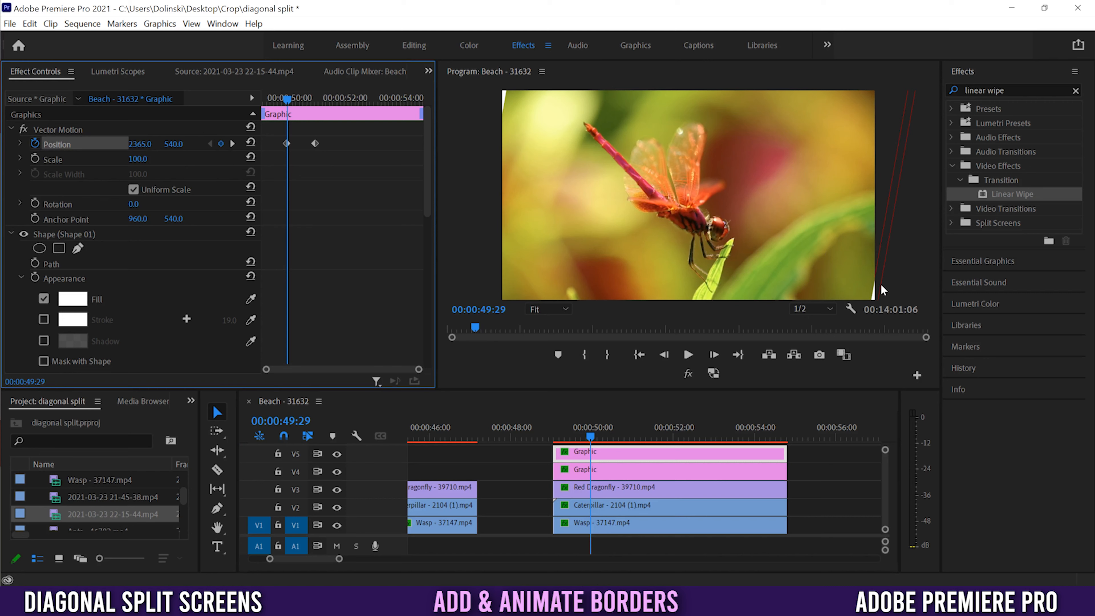
Step: Trim the starts of the V5 and V4 graphics to their first Position keyframe at 00:00:49:29
{"action": "left_click", "coordinate": [563, 436]}
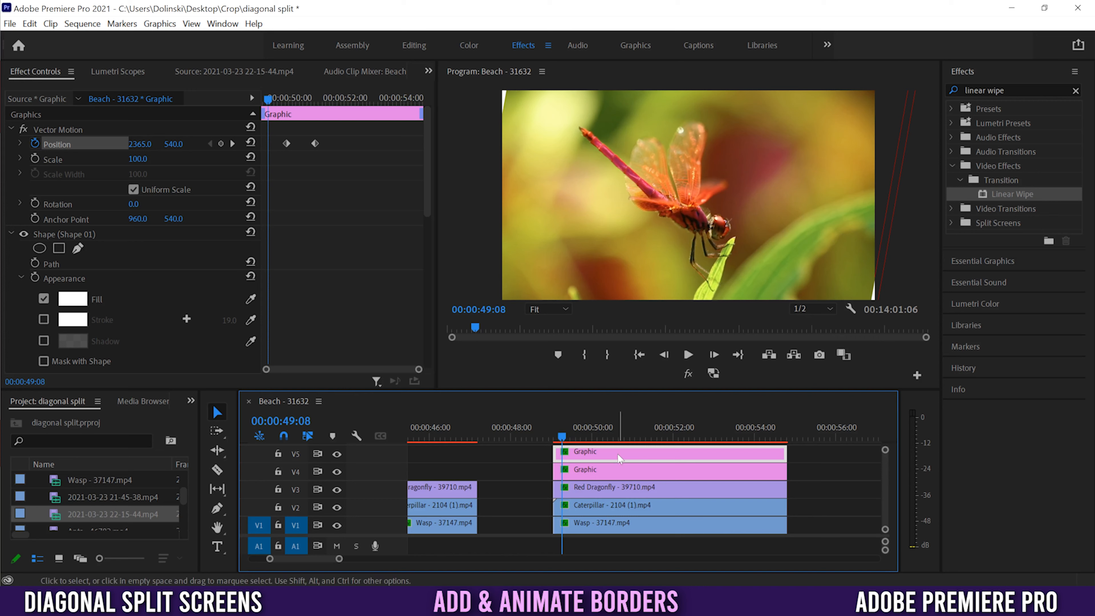
{"action": "left_click", "coordinate": [233, 143]}
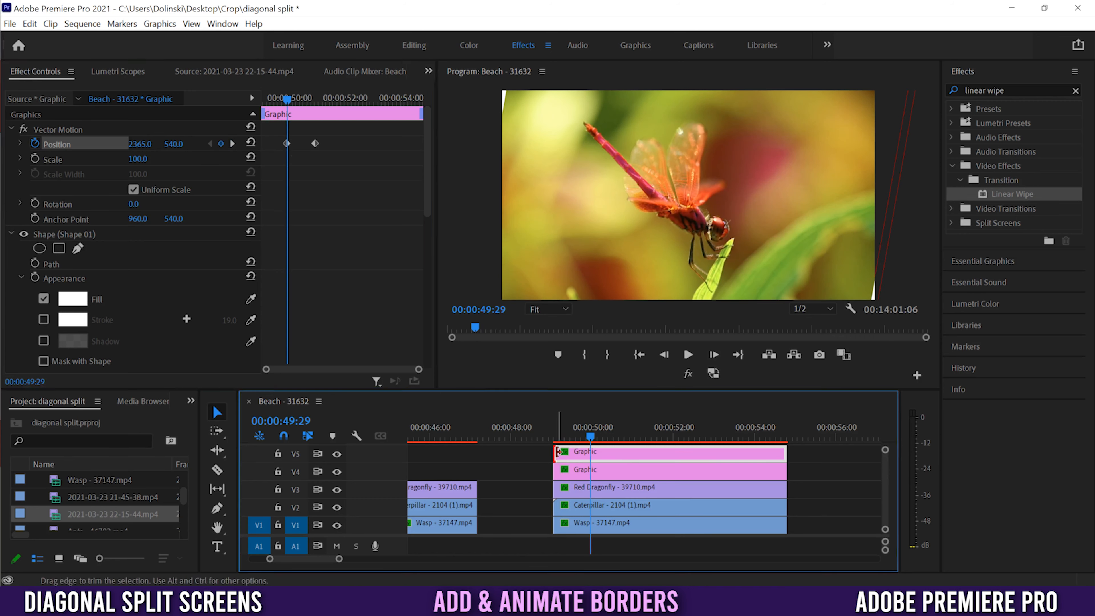
{"action": "left_click_drag", "start_coordinate": [564, 452], "coordinate": [595, 472]}
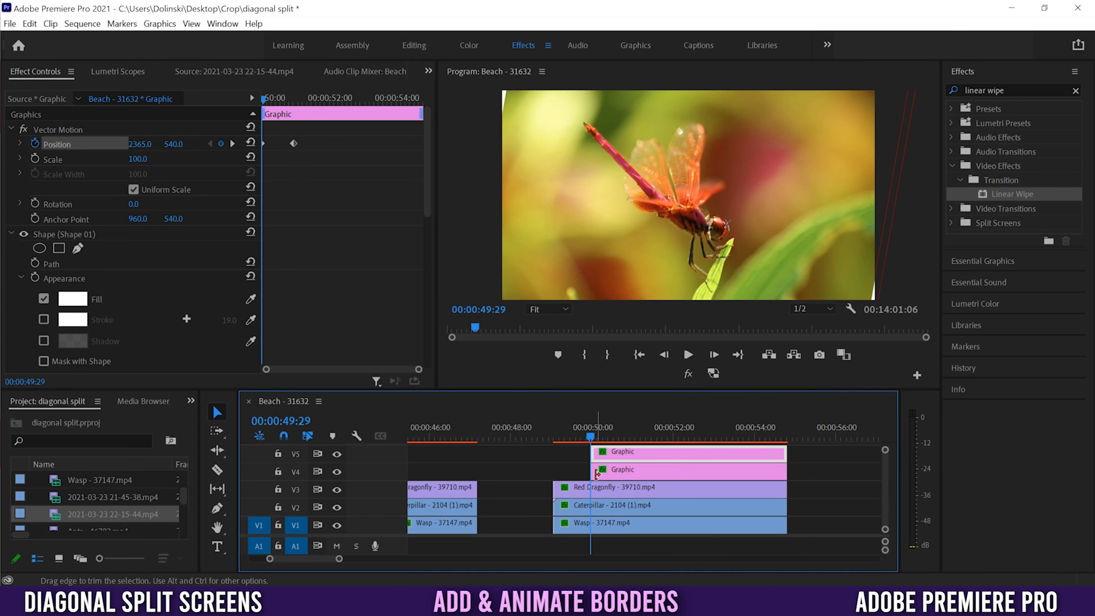
Step: Play and scrub the reveal from before the graphics begin to check the animated white borders
{"action": "left_click", "coordinate": [579, 436]}
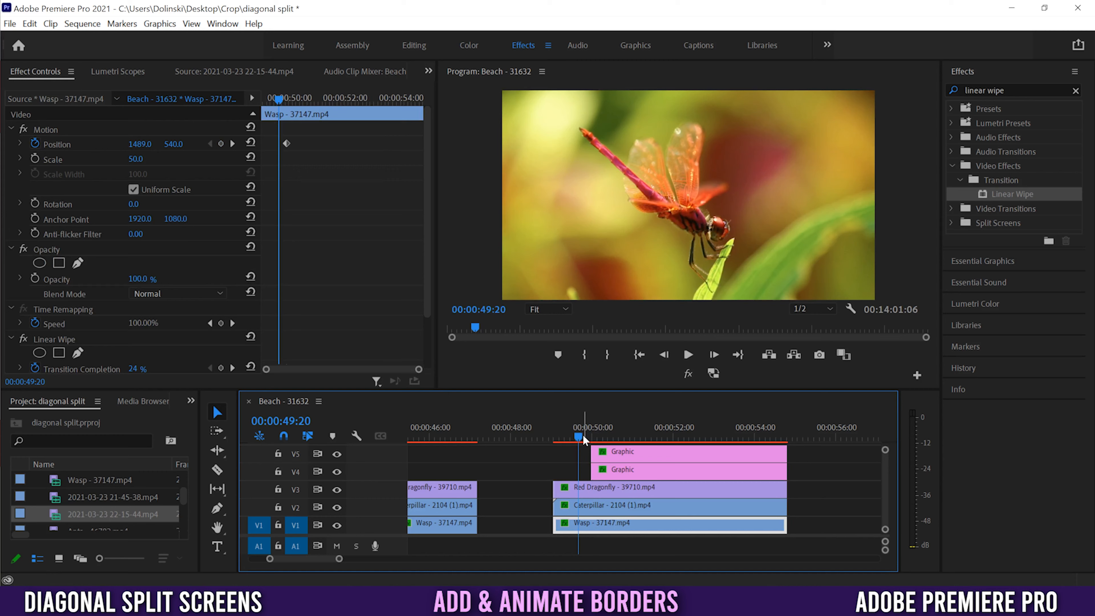
{"action": "left_click_drag", "start_coordinate": [580, 437], "coordinate": [568, 437]}
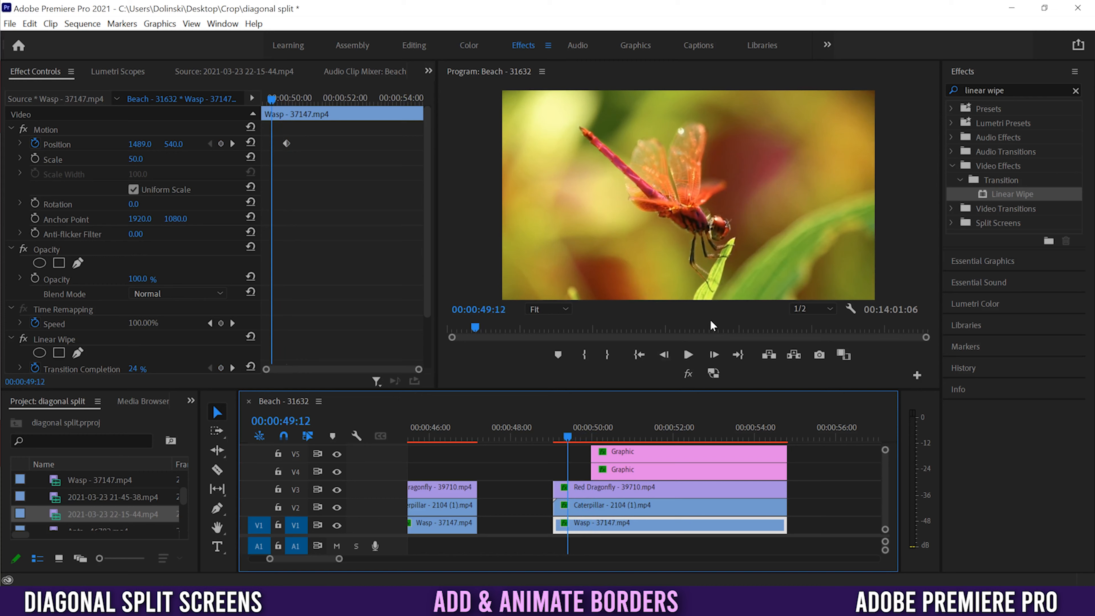
{"action": "left_click", "coordinate": [688, 355]}
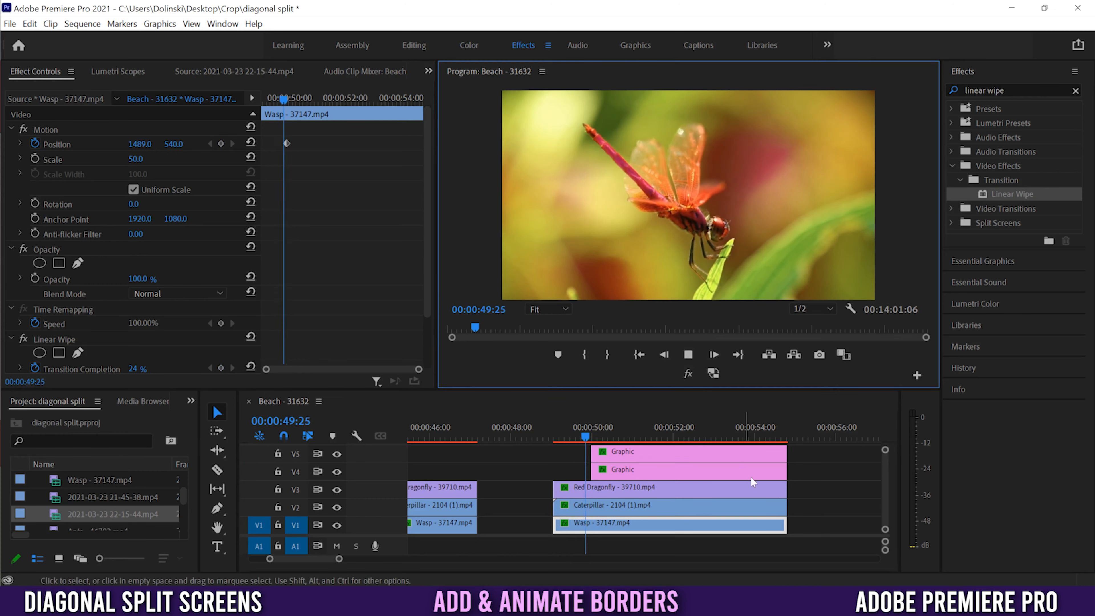
{"action": "left_click_drag", "start_coordinate": [588, 437], "coordinate": [659, 433]}
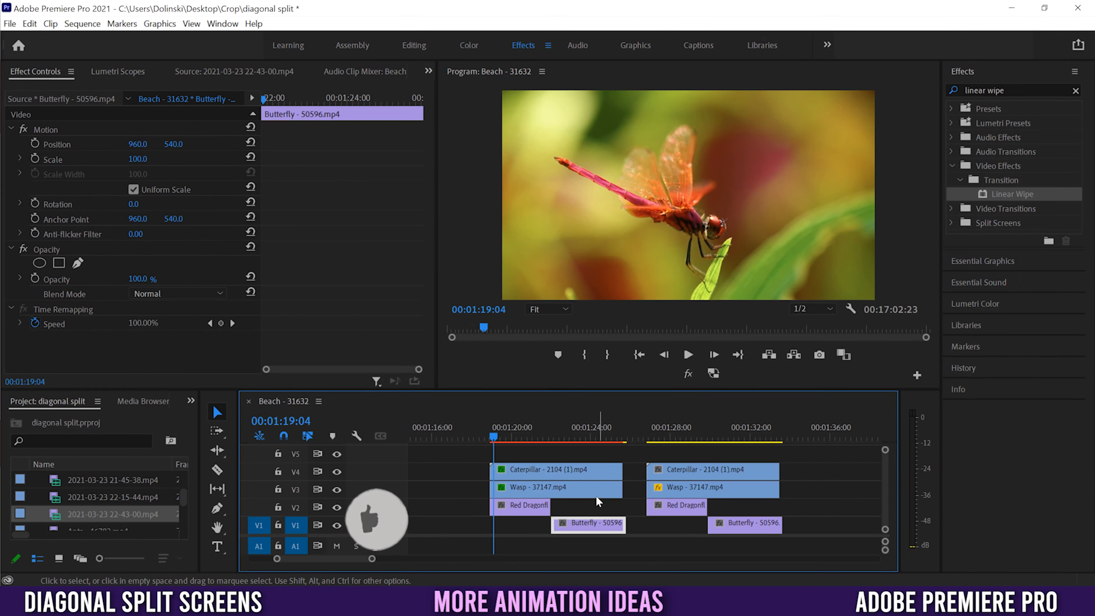
Step: Scrub the finished example from 00:01:19:04 to examine how the caterpillar and wasp clips close and reopen onto the butterfly
{"action": "left_click_drag", "start_coordinate": [497, 434], "coordinate": [514, 430]}
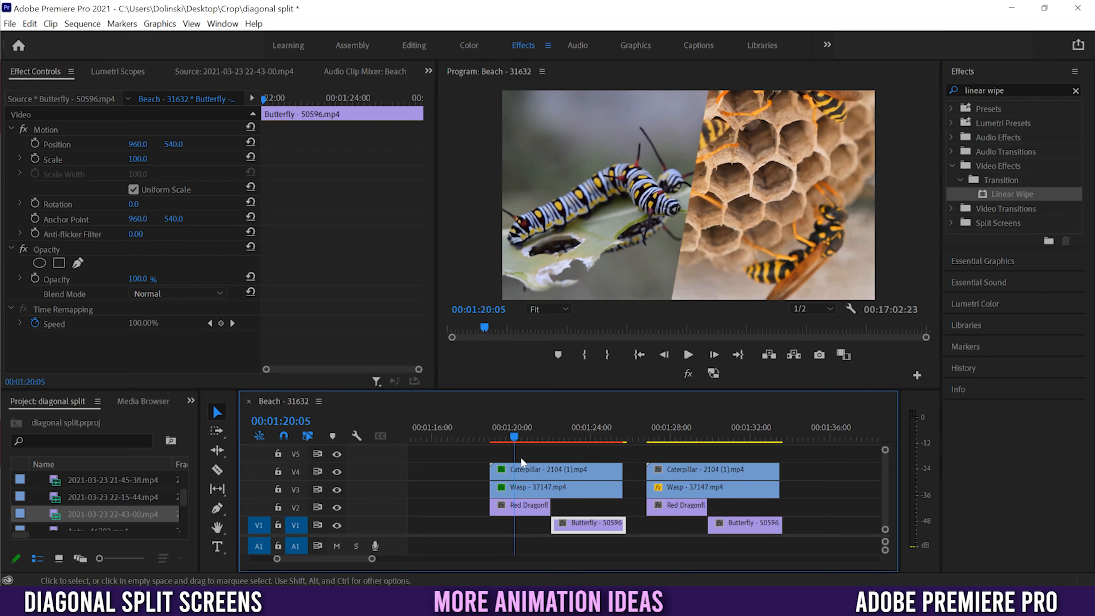
{"action": "mouse_move", "coordinate": [511, 430]}
{"action": "left_mouse_down"}
{"action": "mouse_move", "coordinate": [501, 436]}
{"action": "mouse_move", "coordinate": [522, 435]}
{"action": "left_mouse_up"}
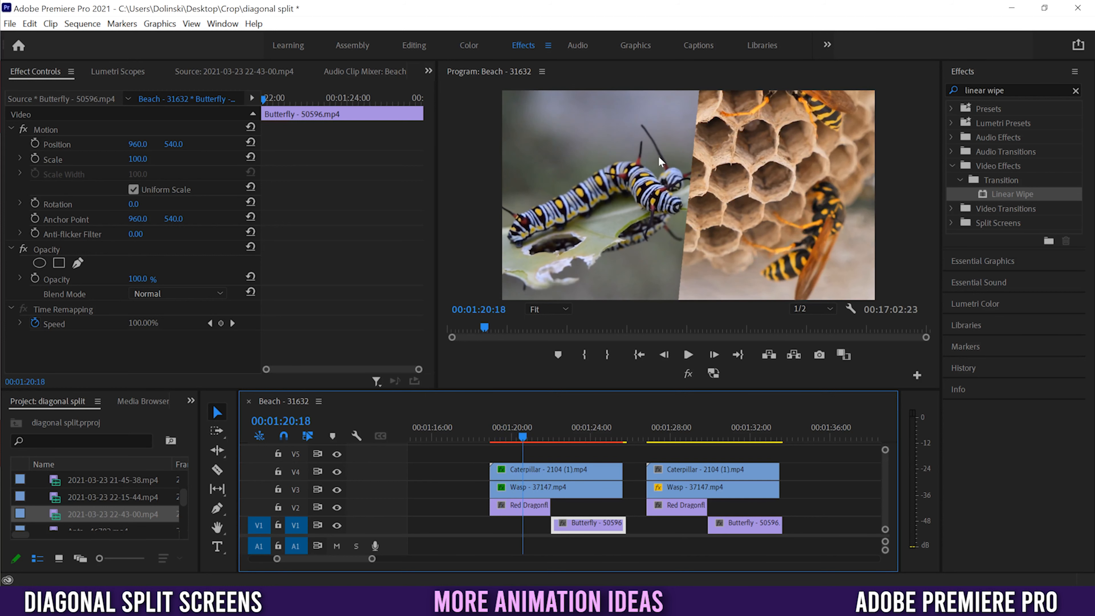
{"action": "left_click_drag", "start_coordinate": [527, 436], "coordinate": [592, 433]}
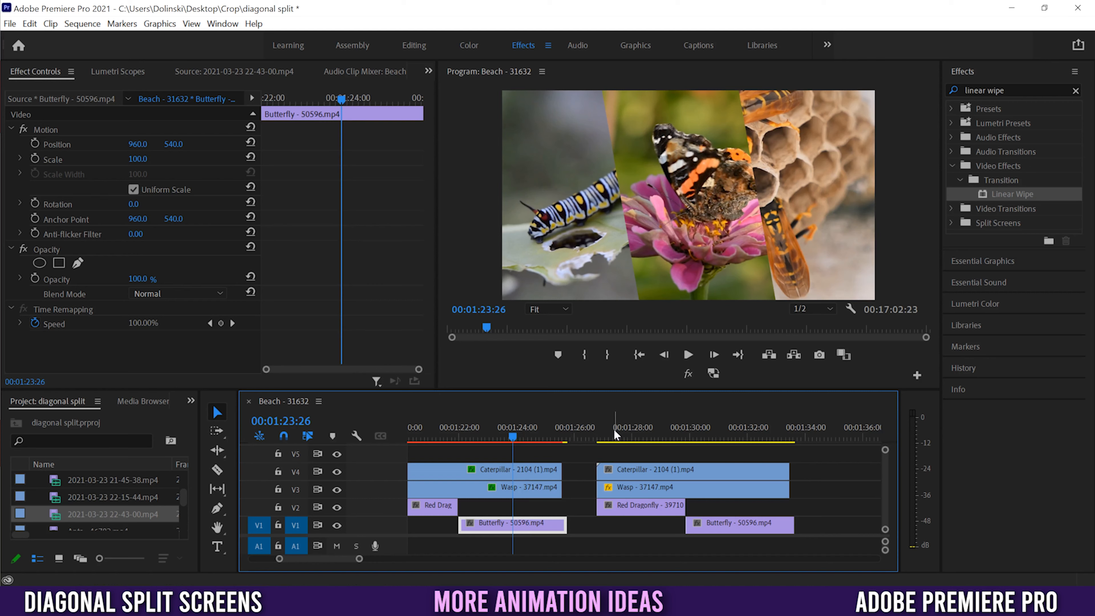
Step: At 00:01:28:04, inspect the unanimated caterpillar clip and temporarily hide V4 to view the wasp clip beneath it
{"action": "left_click", "coordinate": [636, 430]}
{"action": "left_click", "coordinate": [653, 470]}
{"action": "left_click", "coordinate": [654, 488]}
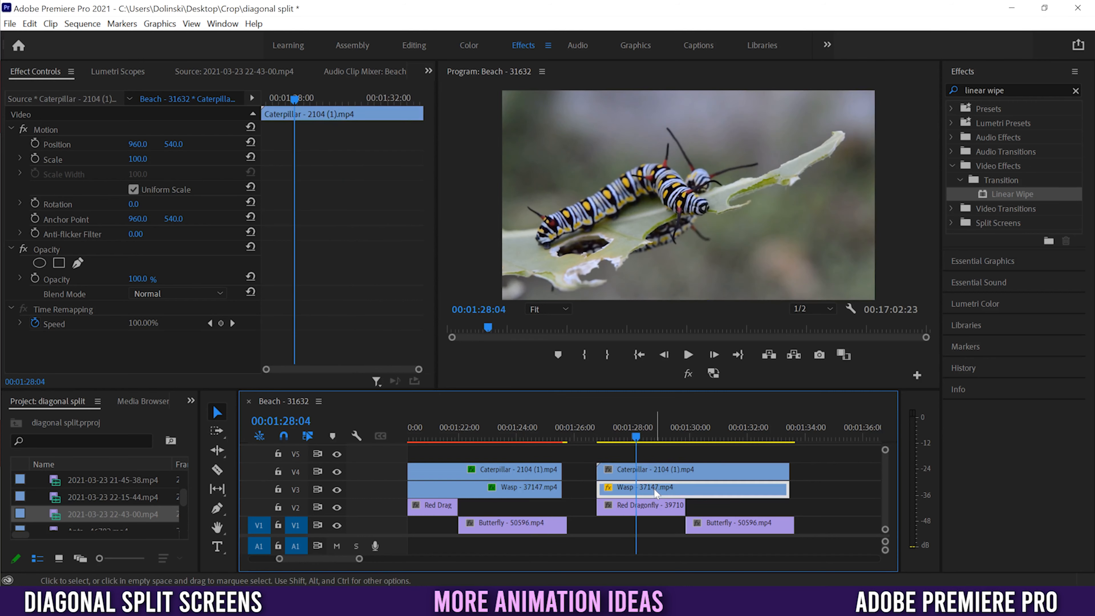
{"action": "left_click", "coordinate": [336, 471]}
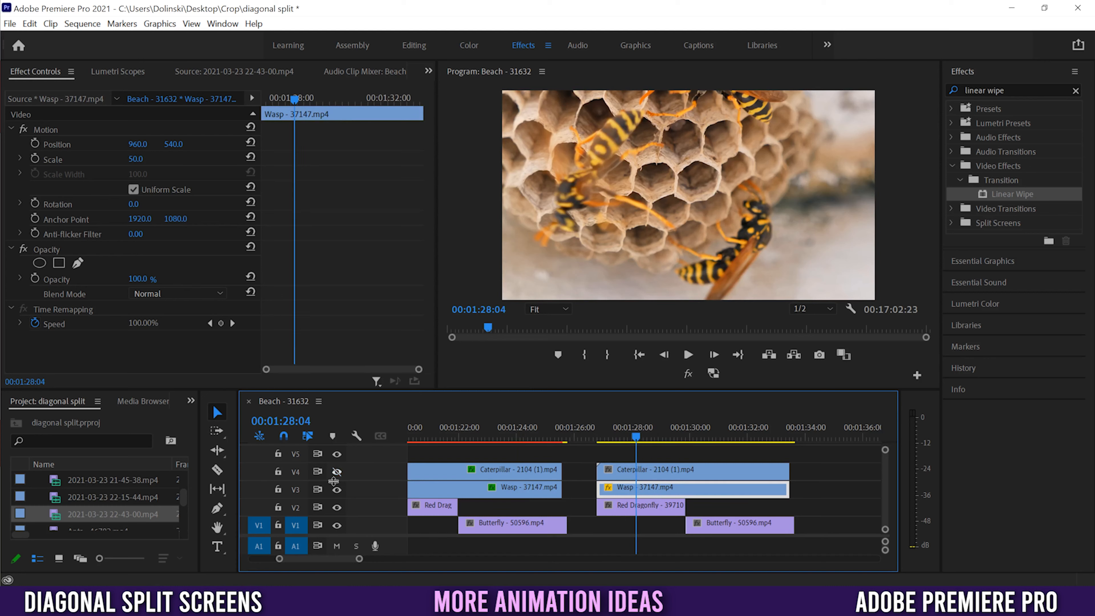
{"action": "left_click", "coordinate": [336, 472]}
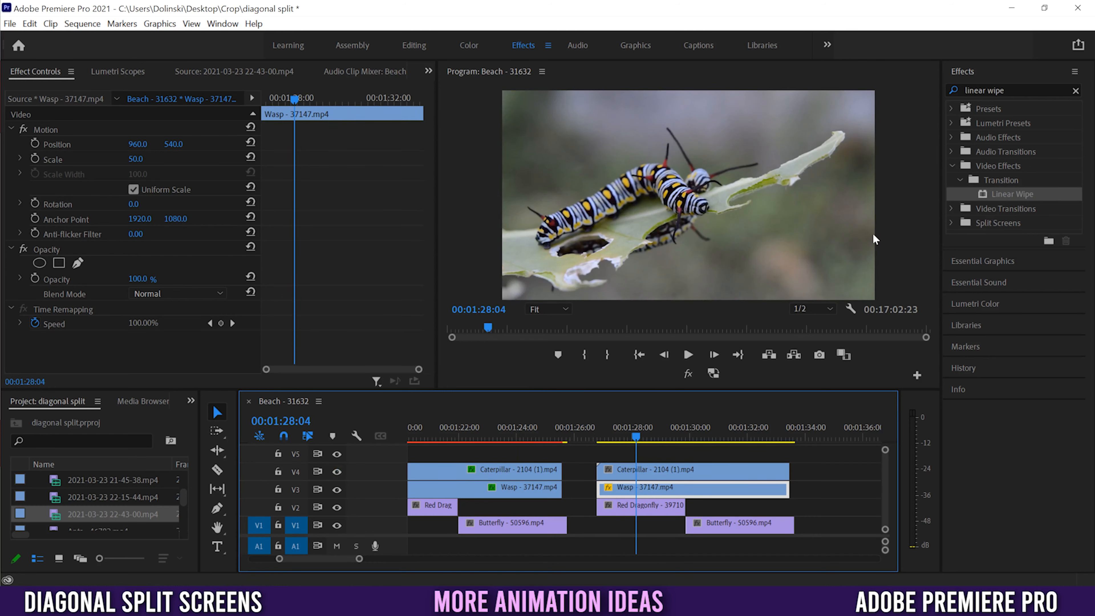
Step: Select the V2 dragonfly clip and temporarily hide V3 and V4 to view it, restoring both tracks
{"action": "left_click", "coordinate": [643, 508]}
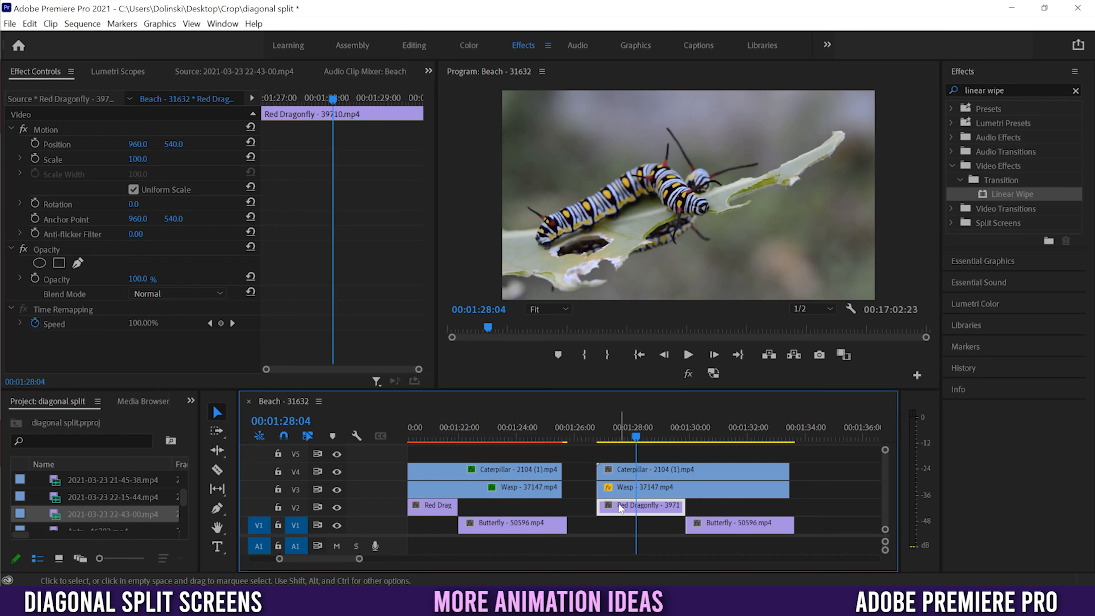
{"action": "left_click", "coordinate": [336, 489]}
{"action": "left_click", "coordinate": [336, 471]}
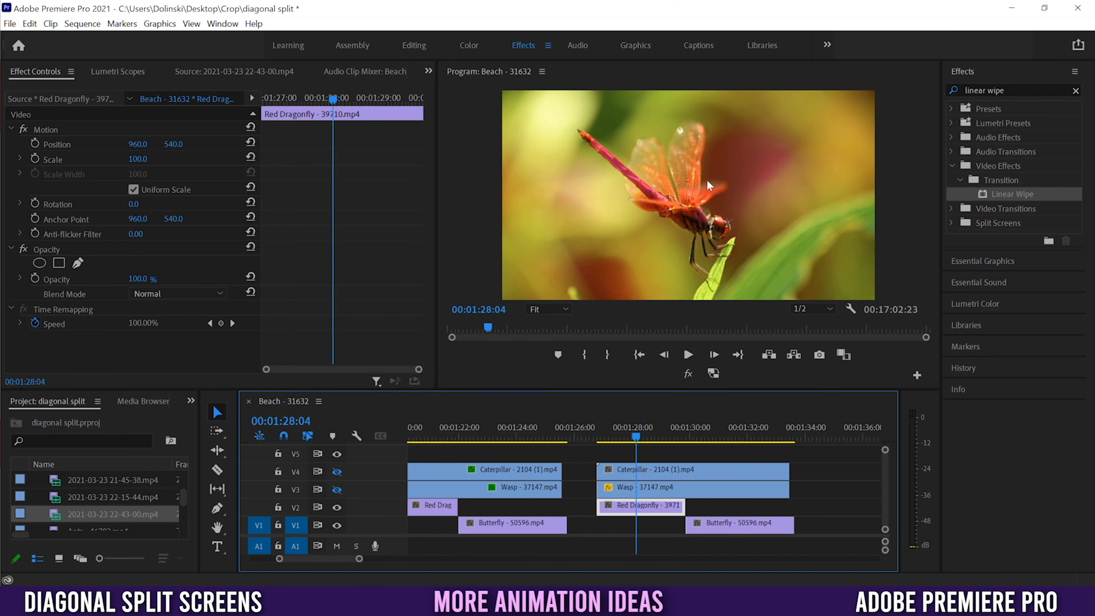
{"action": "left_click", "coordinate": [335, 488]}
{"action": "left_click", "coordinate": [336, 471]}
Step: From the dragonfly clip's end, move over the V1 butterfly clip and temporarily hide V3 and V4 to view it, returning to 00:01:28:21
{"action": "left_click", "coordinate": [678, 437]}
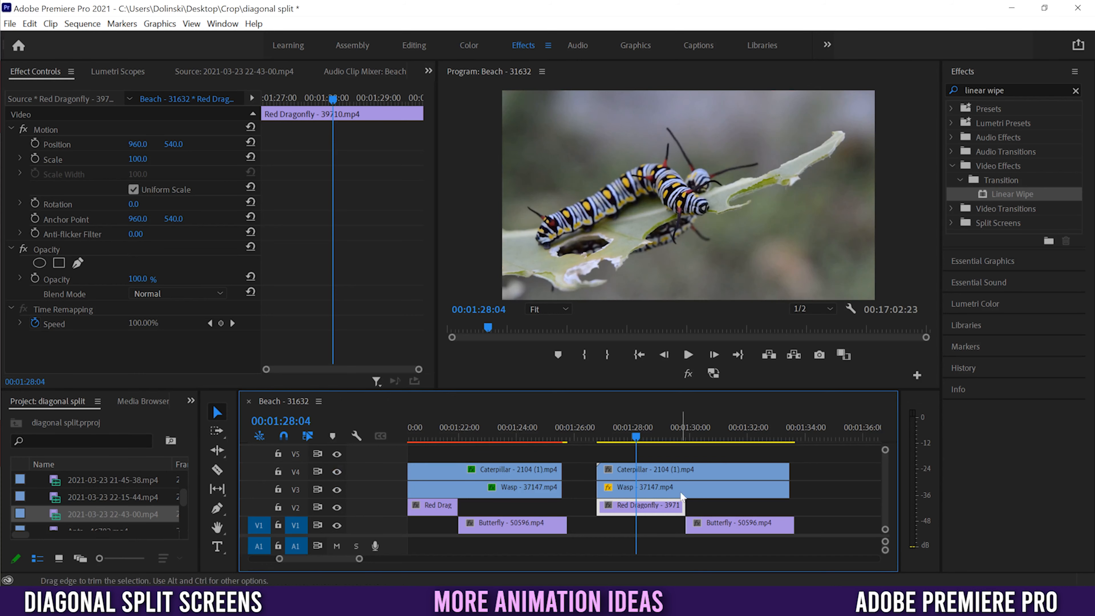
{"action": "left_click_drag", "start_coordinate": [682, 426], "coordinate": [685, 426]}
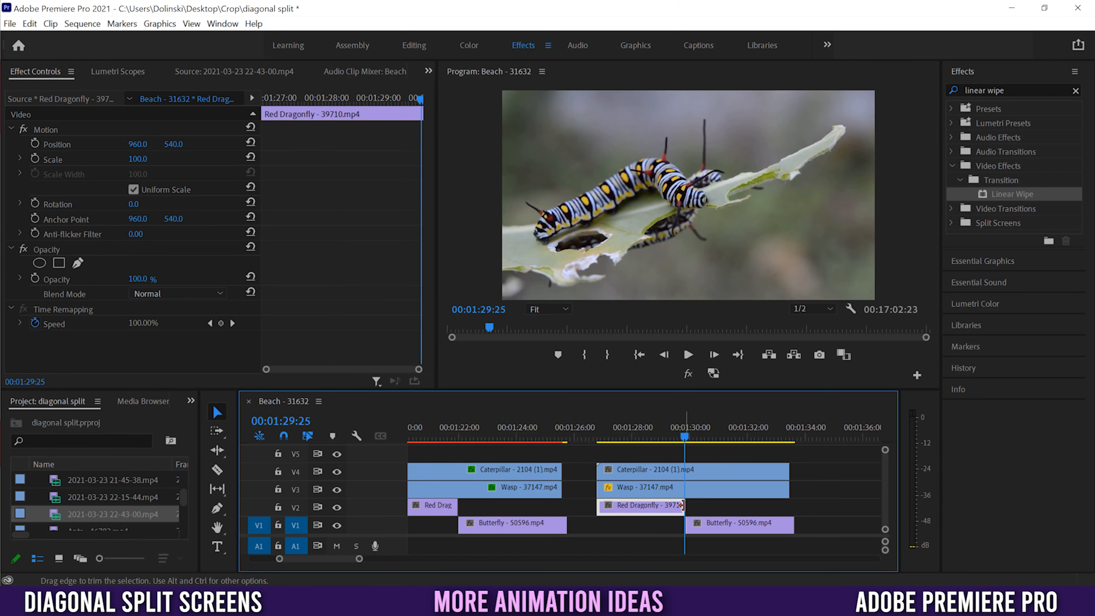
{"action": "left_click_drag", "start_coordinate": [686, 433], "coordinate": [724, 434]}
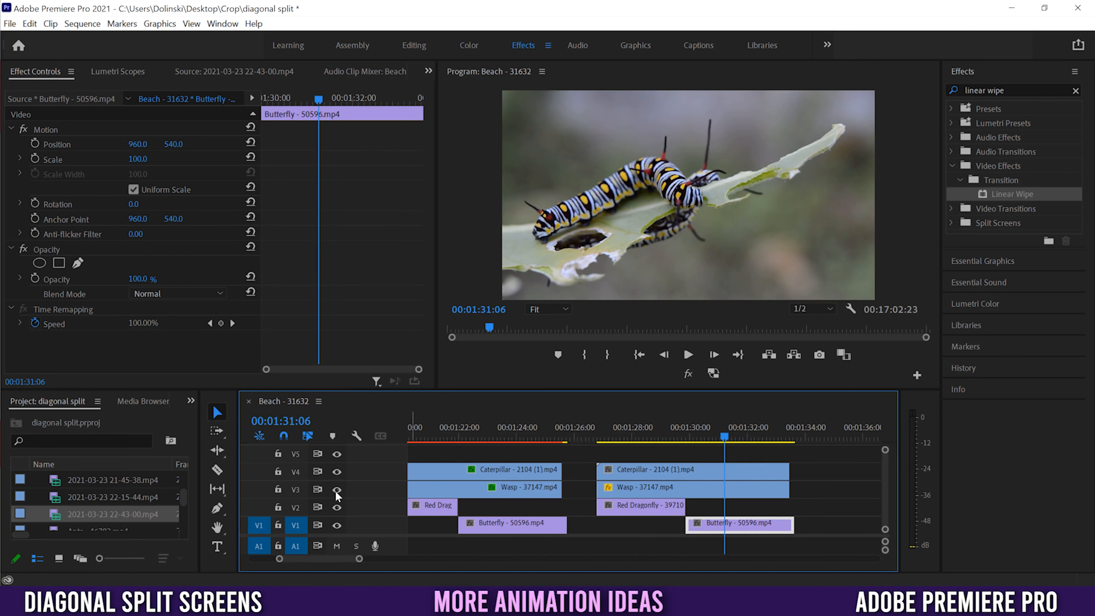
{"action": "left_click", "coordinate": [337, 471]}
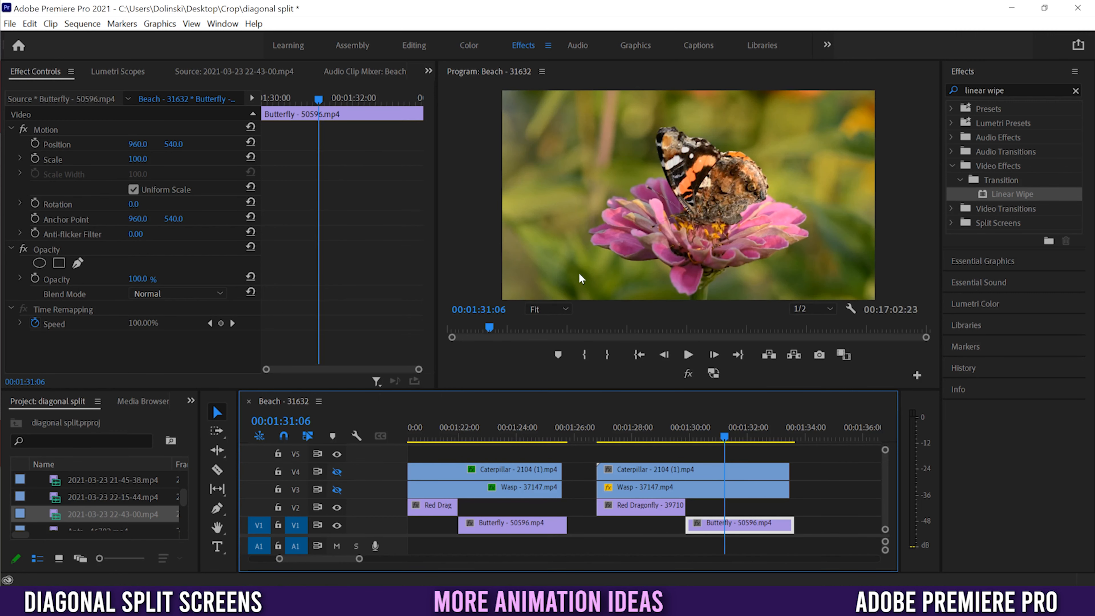
{"action": "left_click", "coordinate": [336, 490]}
{"action": "left_click", "coordinate": [337, 471]}
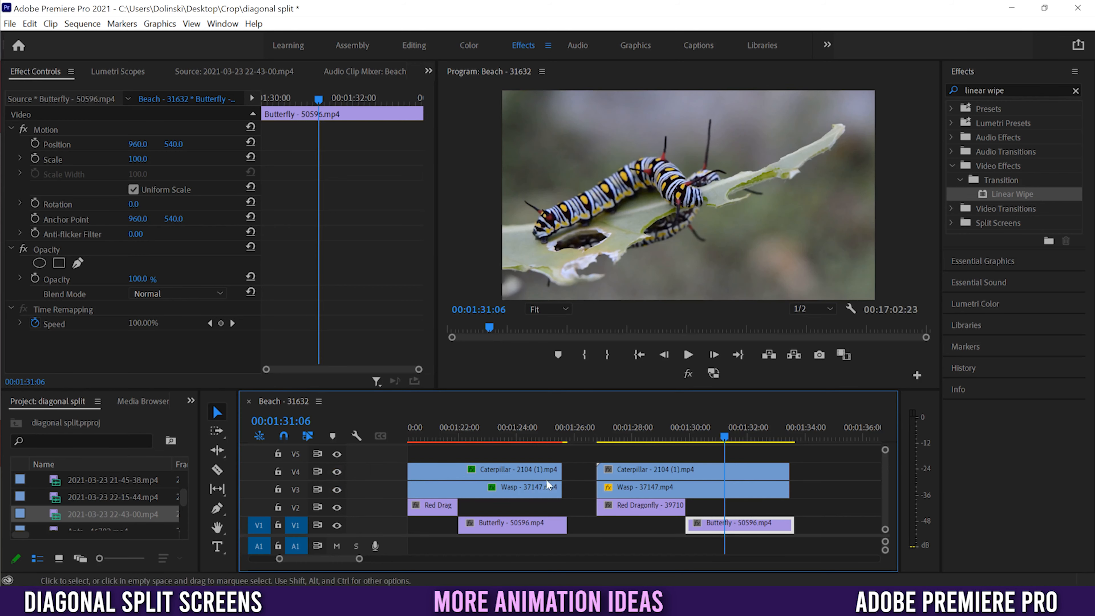
{"action": "left_click", "coordinate": [653, 428]}
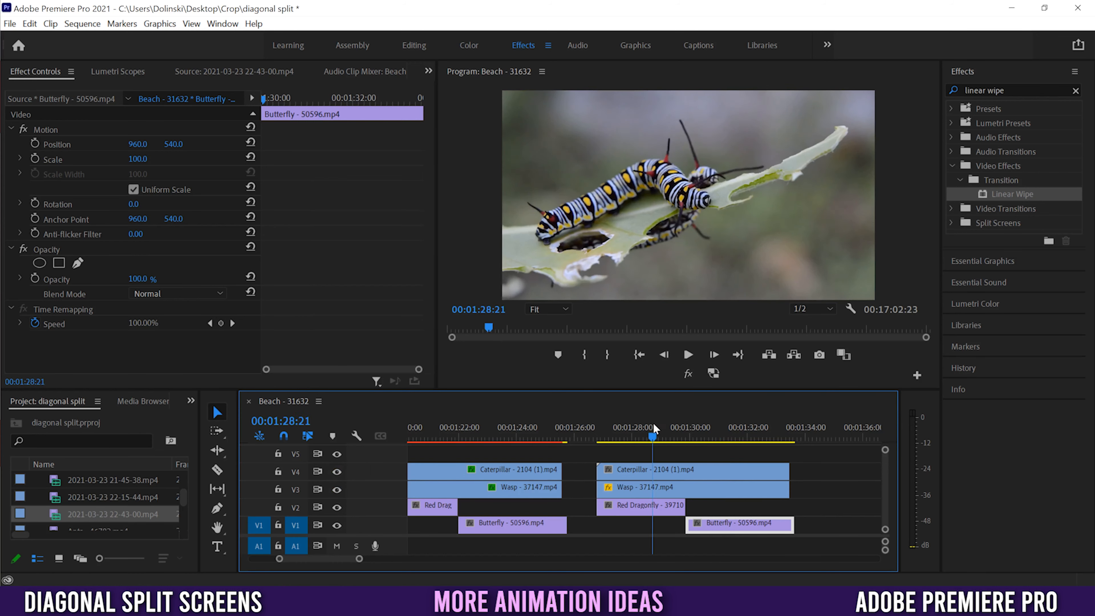
Step: Apply the Linear Wipe effect to both the V4 caterpillar clip and the V3 wasp clip in the second group
{"action": "left_click", "coordinate": [636, 468]}
{"action": "left_click", "coordinate": [633, 490], "text": "shift"}
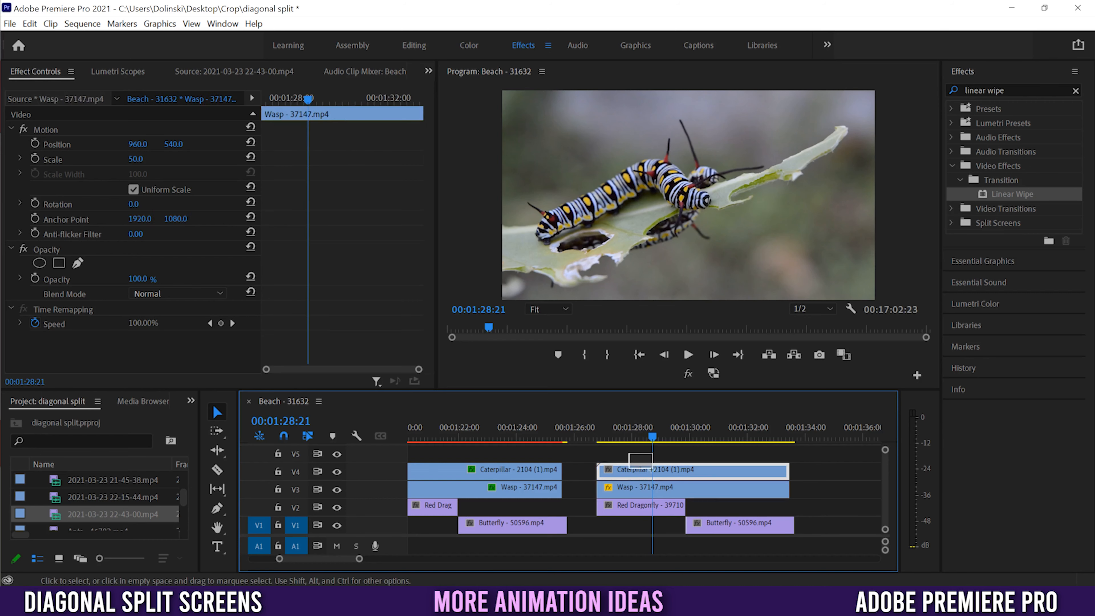
{"action": "left_click_drag", "start_coordinate": [986, 196], "coordinate": [636, 455]}
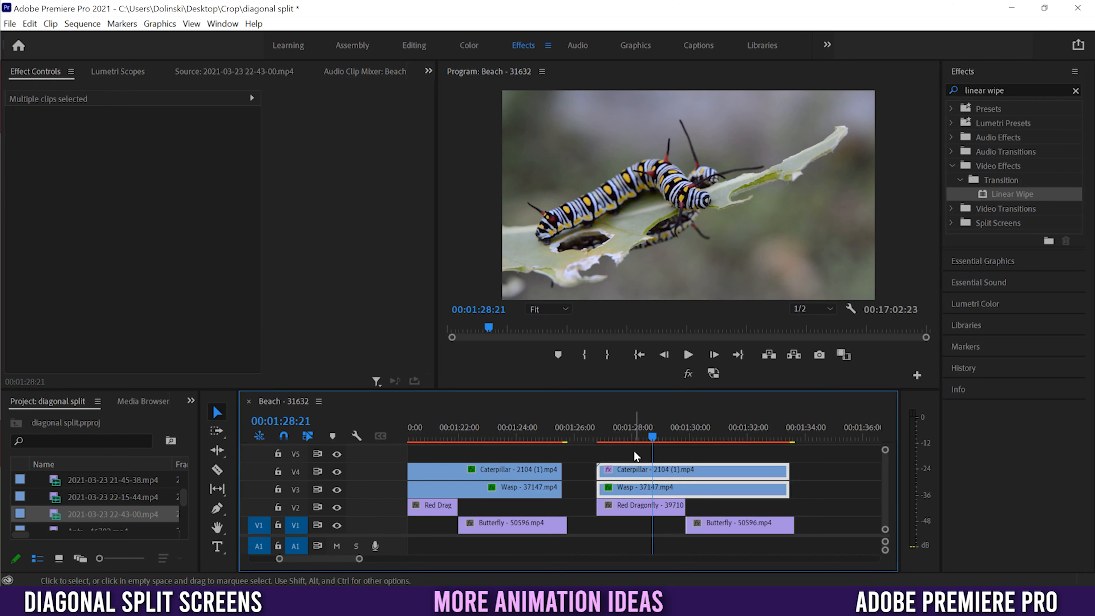
Step: Set the caterpillar clip's Linear Wipe to a -80° wipe angle and 45% transition completion
{"action": "left_click", "coordinate": [636, 467]}
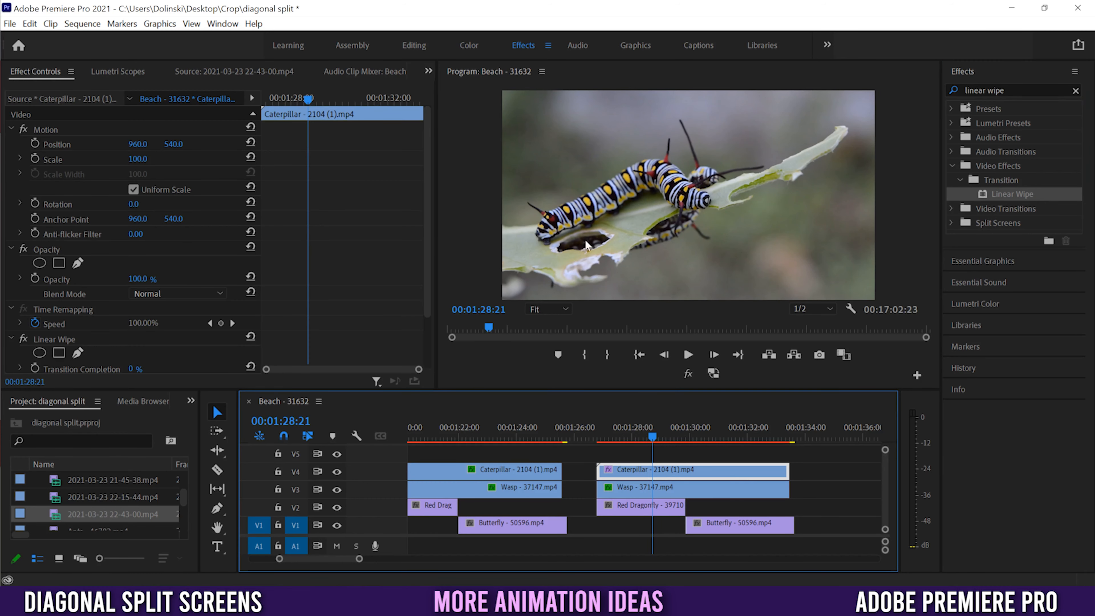
{"action": "scroll", "coordinate": [427, 218], "scroll_direction": "down", "scroll_amount": 3}
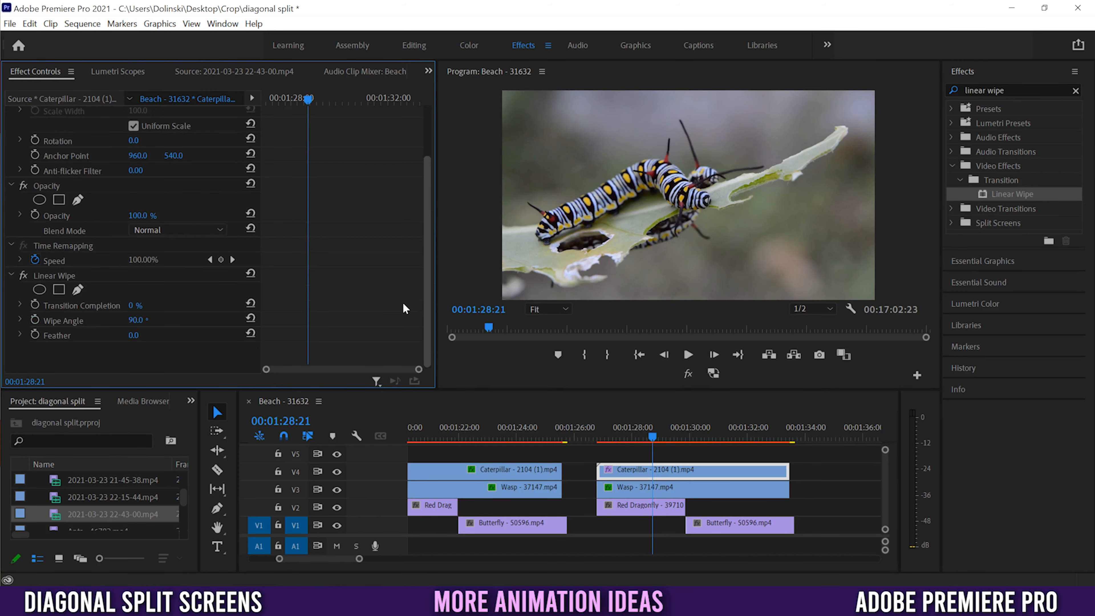
{"action": "left_click_drag", "start_coordinate": [134, 305], "coordinate": [143, 305]}
{"action": "left_click", "coordinate": [137, 320]}
{"action": "type", "text": "-80"}
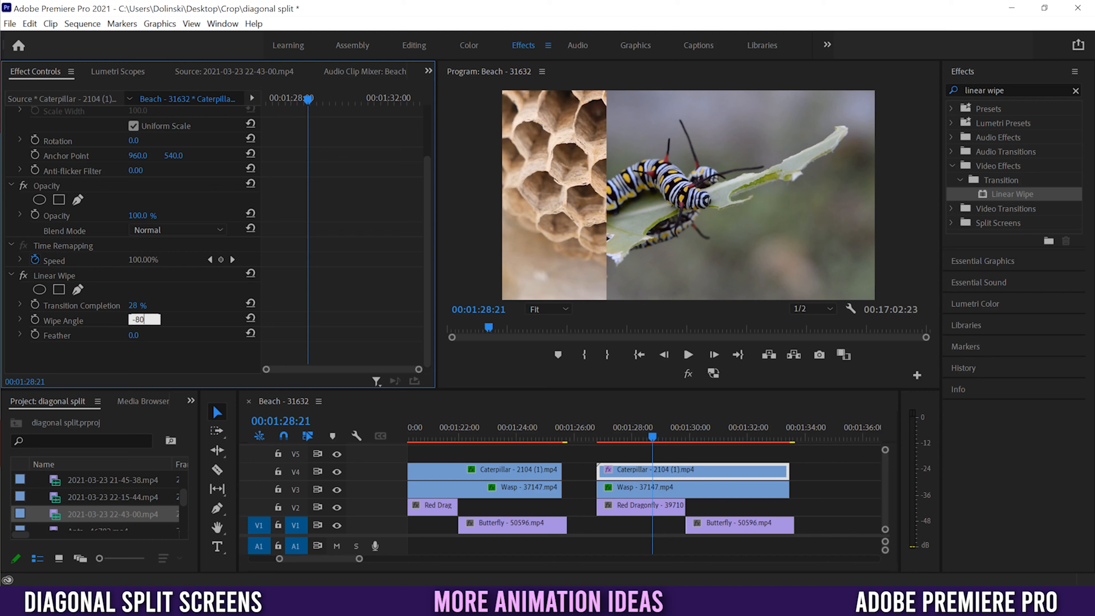
{"action": "key", "text": "Return"}
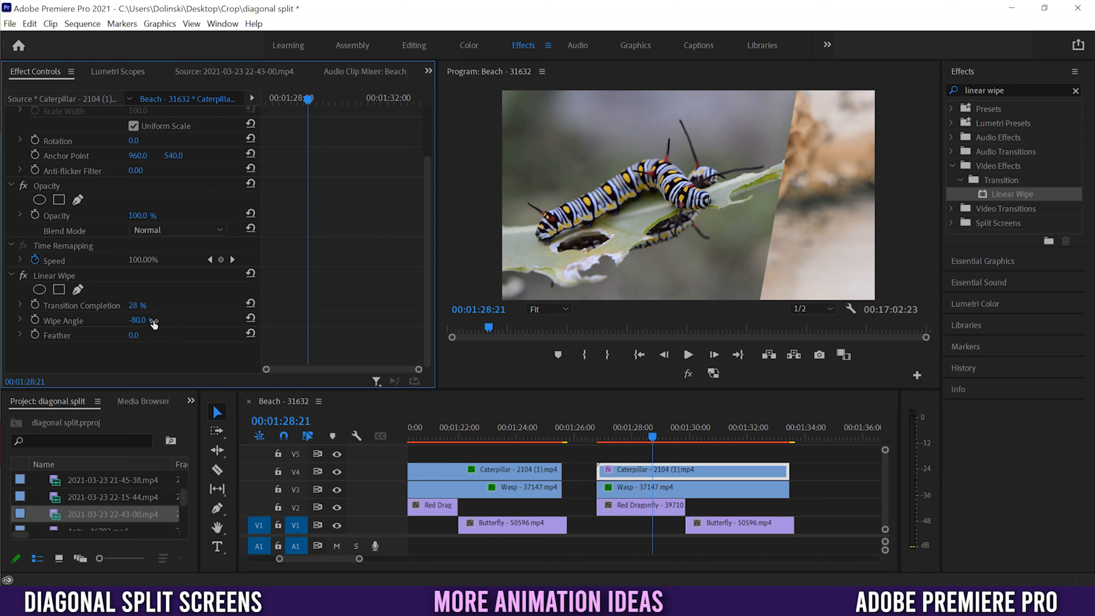
{"action": "left_click_drag", "start_coordinate": [134, 305], "coordinate": [140, 305]}
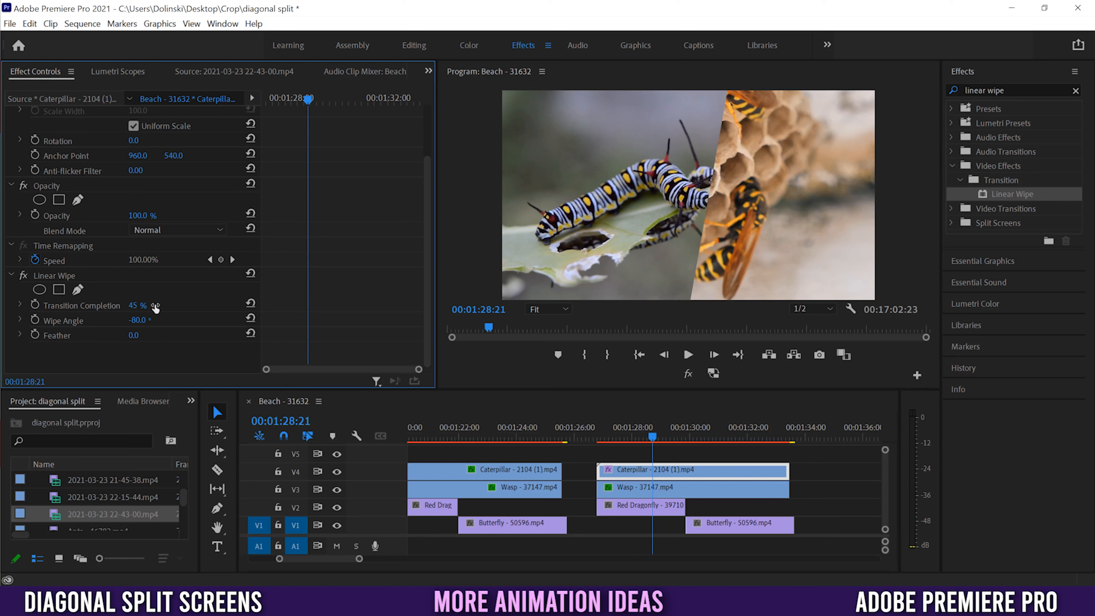
Step: Set the V3 wasp clip's Linear Wipe to 46% transition completion and a 100° wipe angle
{"action": "left_click", "coordinate": [644, 489]}
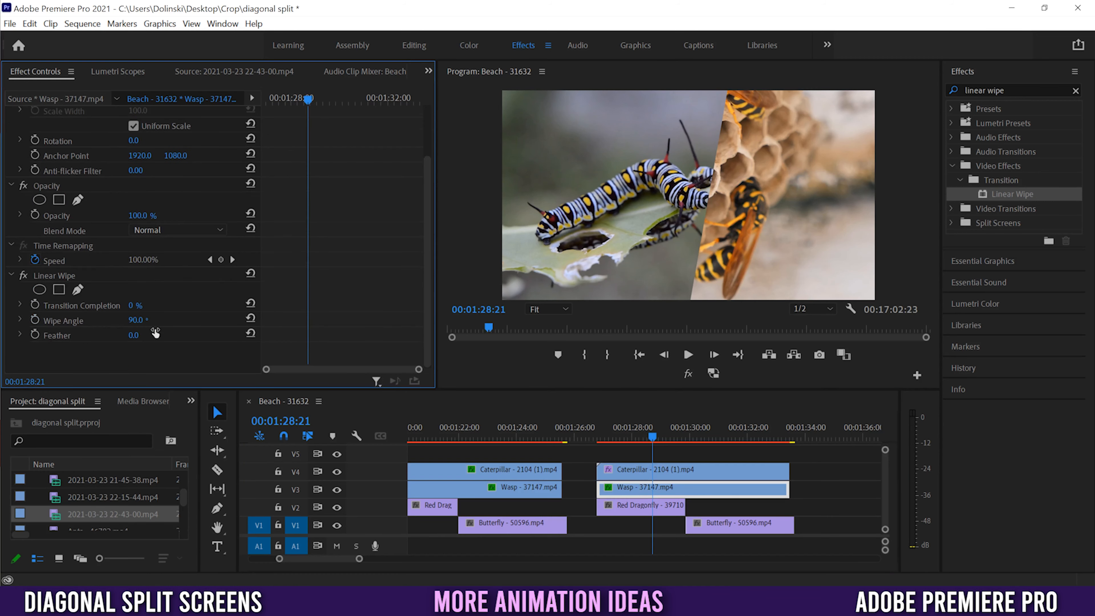
{"action": "left_click", "coordinate": [141, 320]}
{"action": "left_click_drag", "start_coordinate": [135, 306], "coordinate": [139, 305]}
{"action": "left_click", "coordinate": [142, 323]}
{"action": "type", "text": "100"}
{"action": "key", "text": "Return"}
Step: Temporarily raise the wasp clip to V5 and hide V4 to examine its wipe edge, restoring V4 and returning the clip to V3
{"action": "left_click_drag", "start_coordinate": [619, 471], "coordinate": [636, 460]}
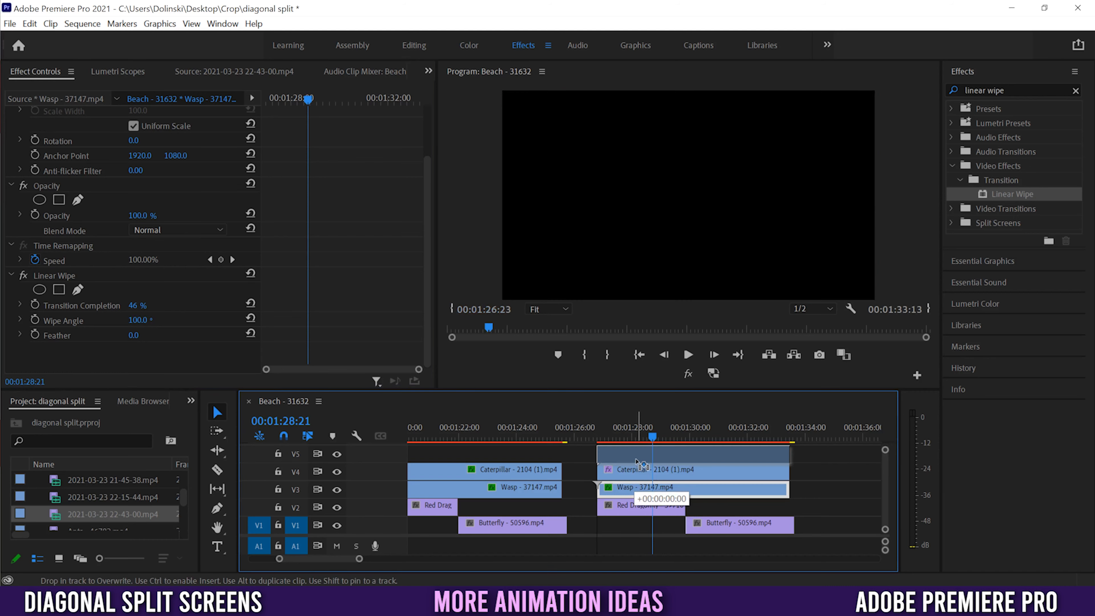
{"action": "left_click", "coordinate": [337, 471]}
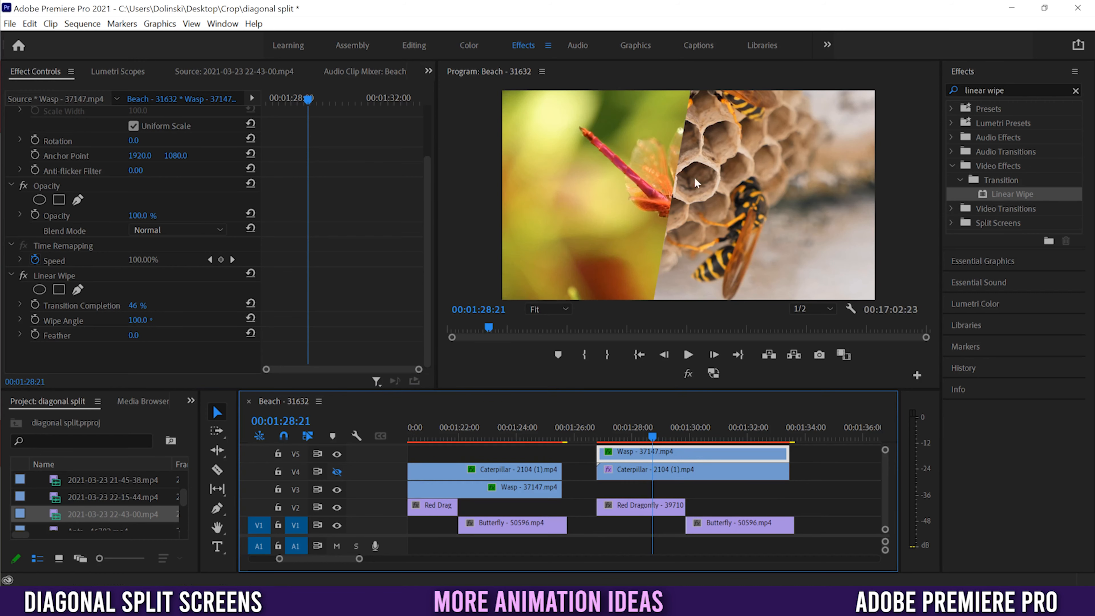
{"action": "left_click", "coordinate": [337, 471]}
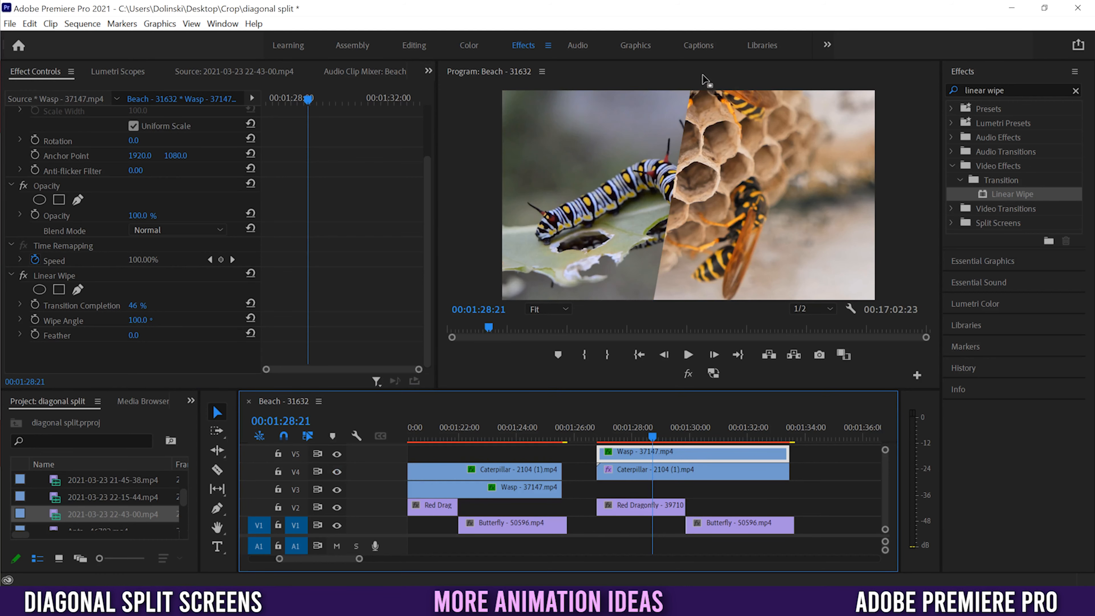
{"action": "left_click_drag", "start_coordinate": [675, 457], "coordinate": [677, 490]}
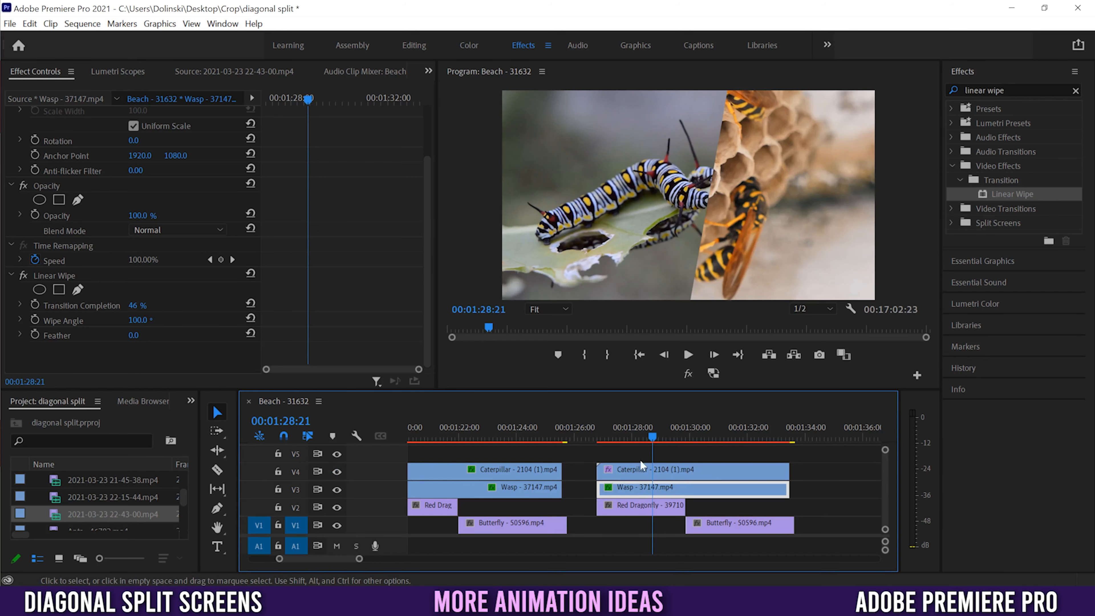
Step: Set the V4 caterpillar clip's Linear Wipe transition completion to 50%
{"action": "mouse_move", "coordinate": [648, 431]}
{"action": "left_mouse_down"}
{"action": "mouse_move", "coordinate": [610, 431]}
{"action": "mouse_move", "coordinate": [647, 441]}
{"action": "left_mouse_up"}
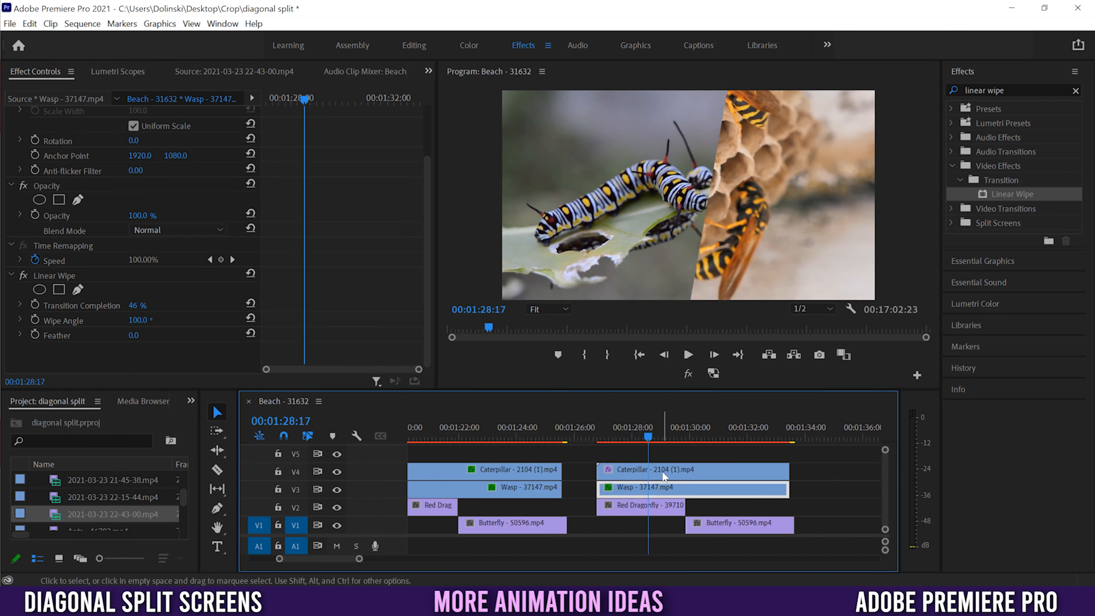
{"action": "left_click", "coordinate": [676, 471]}
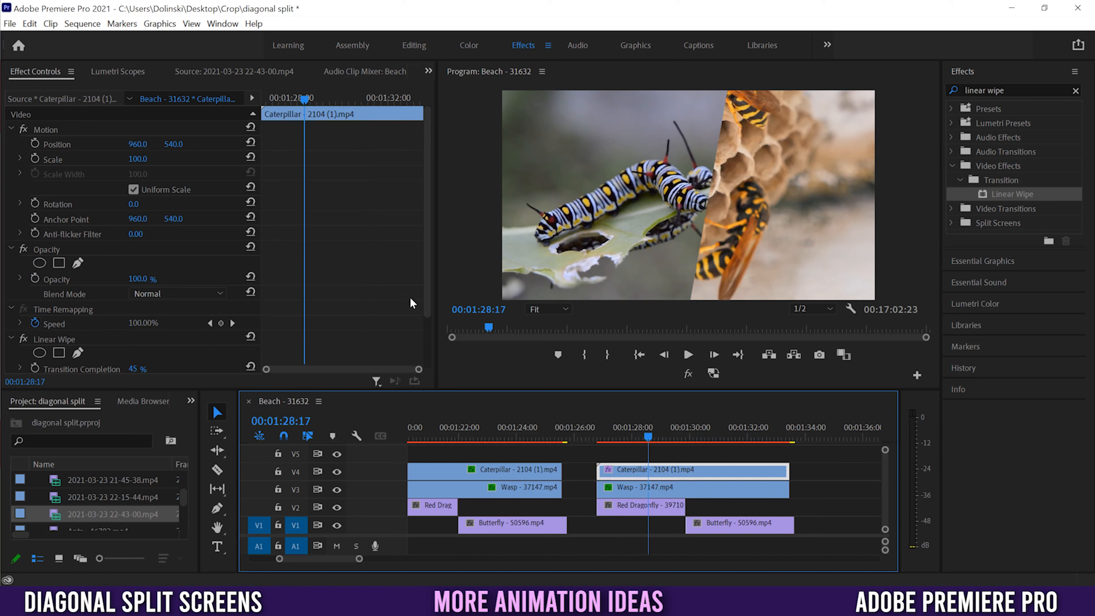
{"action": "scroll", "coordinate": [410, 304], "scroll_direction": "down", "scroll_amount": 3}
{"action": "left_click", "coordinate": [137, 306]}
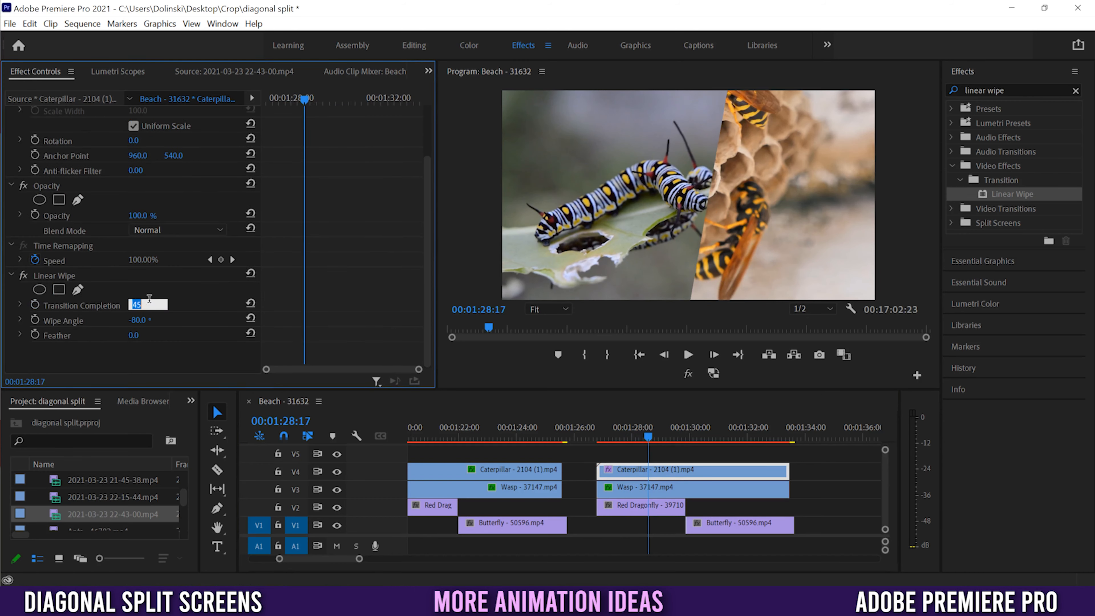
{"action": "type", "text": "50"}
{"action": "key", "text": "Return"}
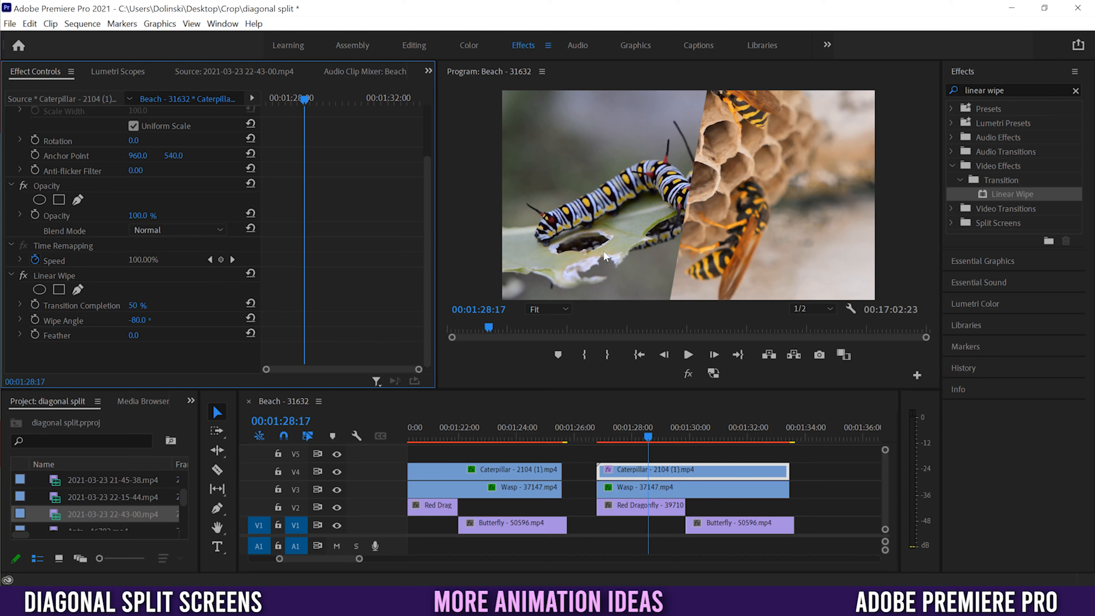
Step: At 00:01:28:18, add starting Position keyframes to both the caterpillar and wasp clips
{"action": "left_click_drag", "start_coordinate": [599, 432], "coordinate": [651, 441]}
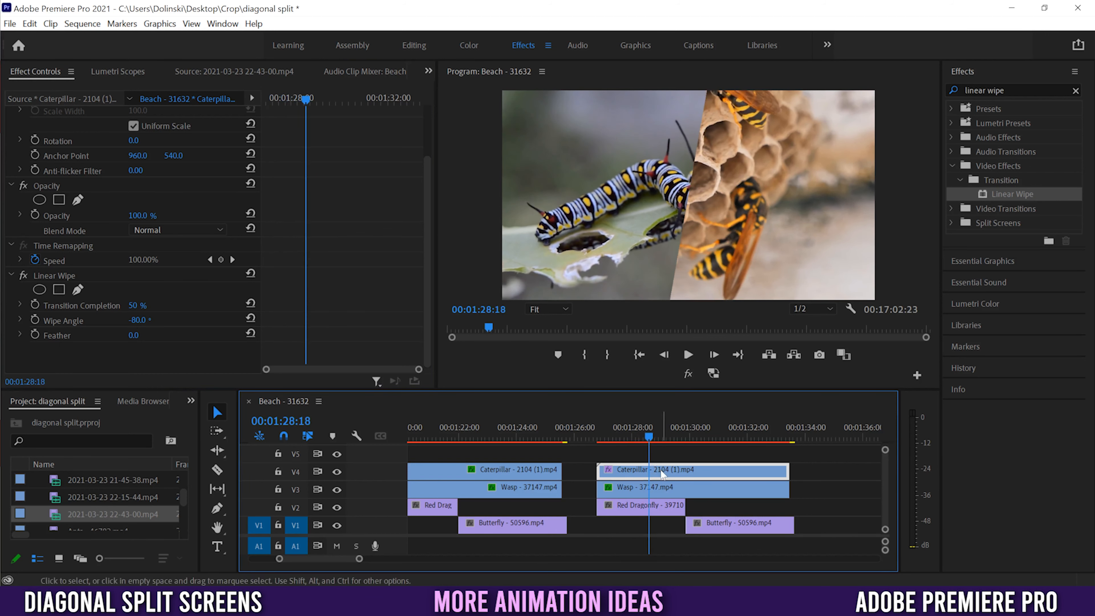
{"action": "left_click_drag", "start_coordinate": [427, 302], "coordinate": [426, 243]}
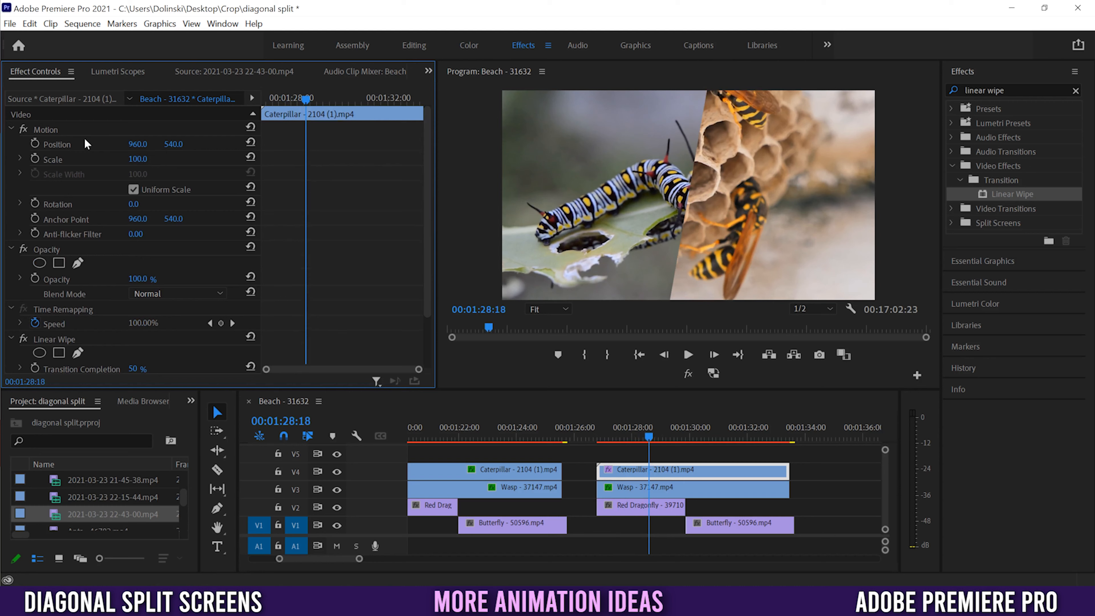
{"action": "left_click", "coordinate": [35, 143]}
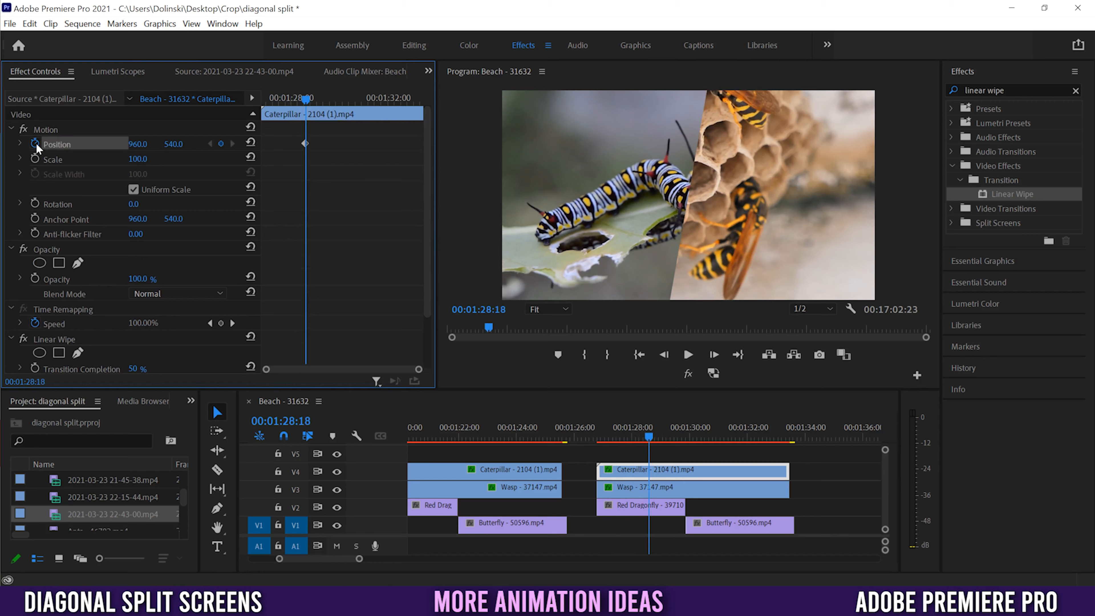
{"action": "left_click", "coordinate": [655, 484]}
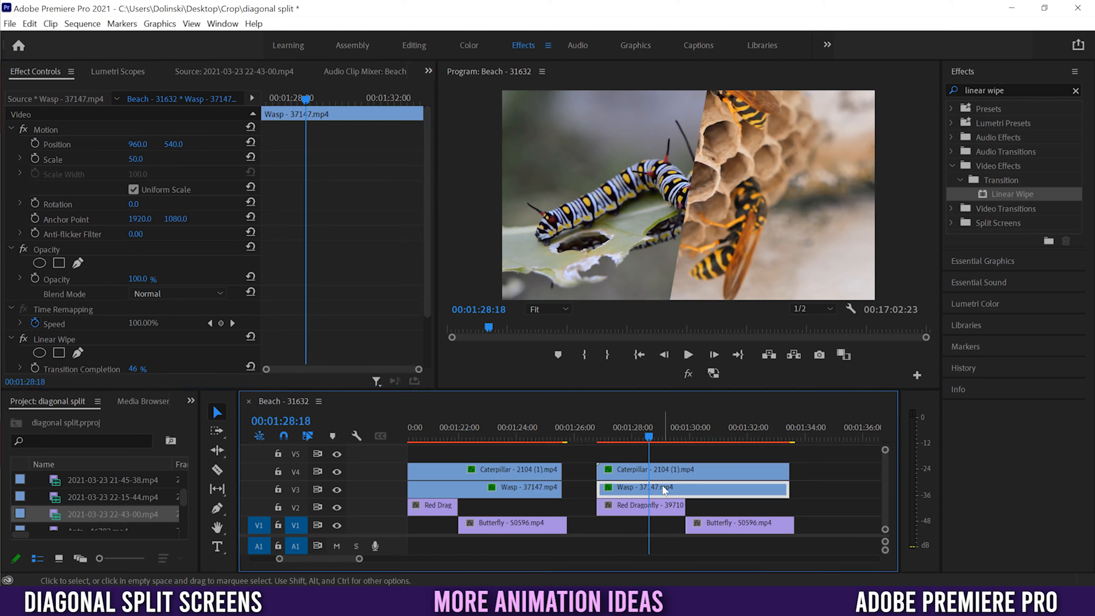
{"action": "left_click", "coordinate": [35, 143]}
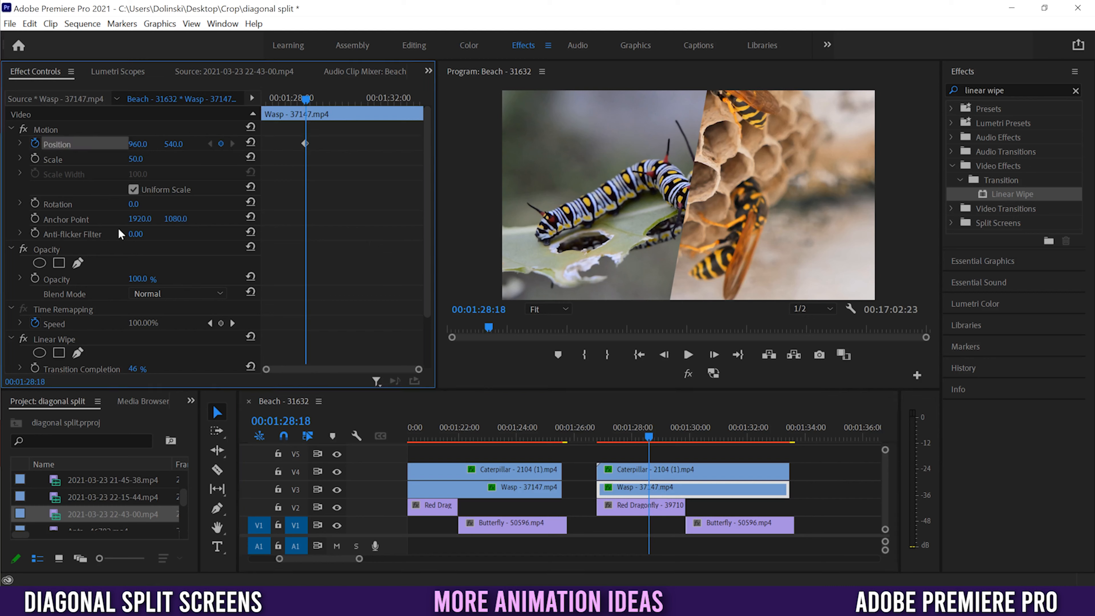
Step: At 00:01:27:22, add a wasp Position keyframe and move the clip horizontally to 2105 so it sits out of frame
{"action": "left_click_drag", "start_coordinate": [645, 432], "coordinate": [622, 432]}
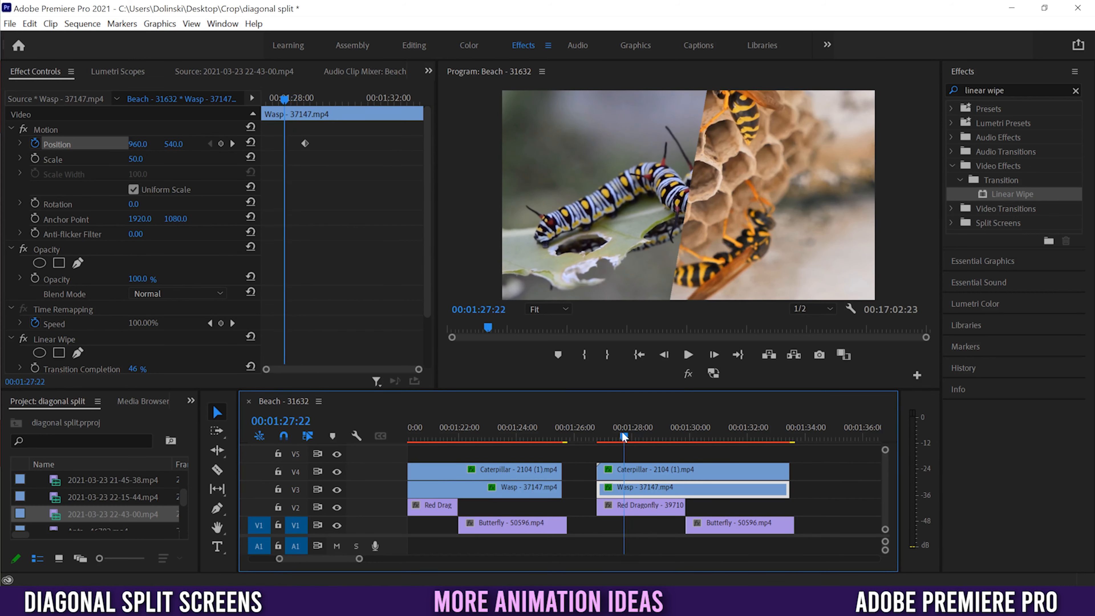
{"action": "left_click", "coordinate": [220, 145]}
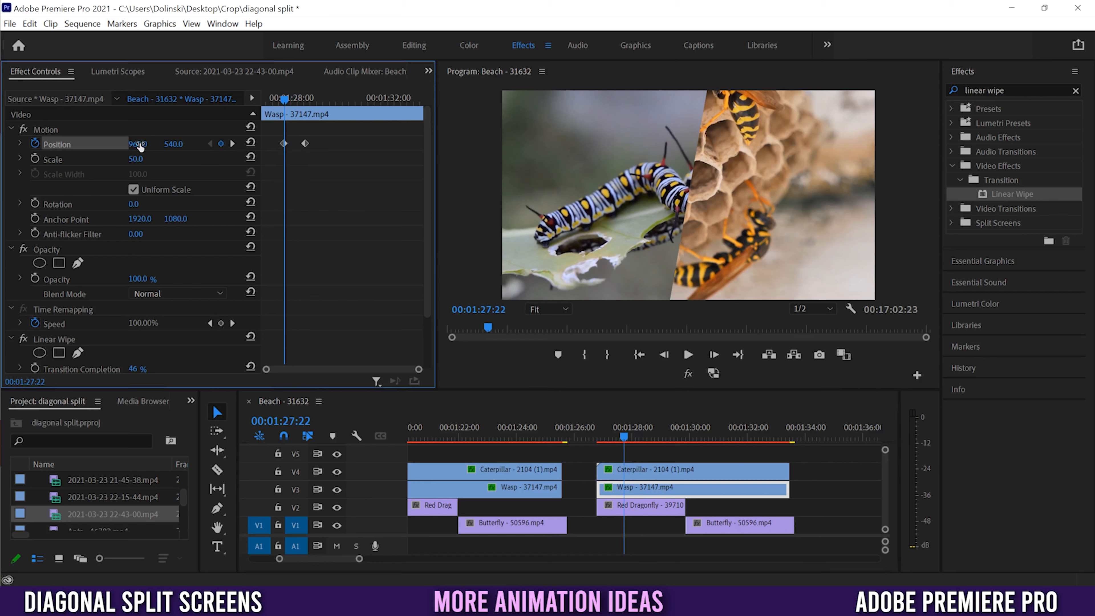
{"action": "left_click_drag", "start_coordinate": [135, 145], "coordinate": [622, 145]}
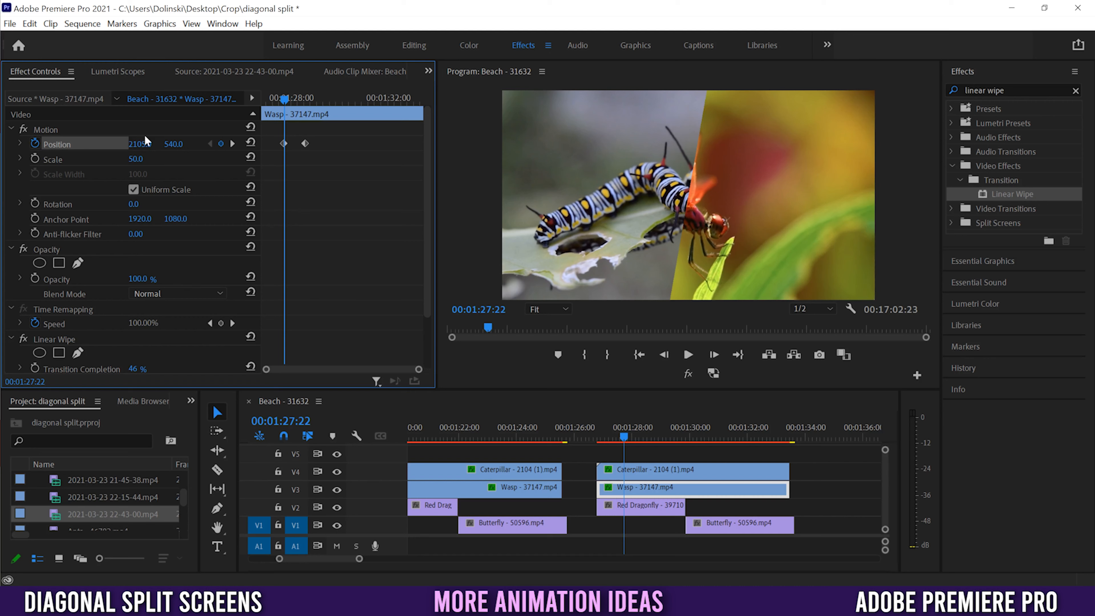
Step: At 00:01:27:22, add a caterpillar Position keyframe and move the clip horizontally to -105 so it sits out of frame
{"action": "left_click", "coordinate": [641, 471]}
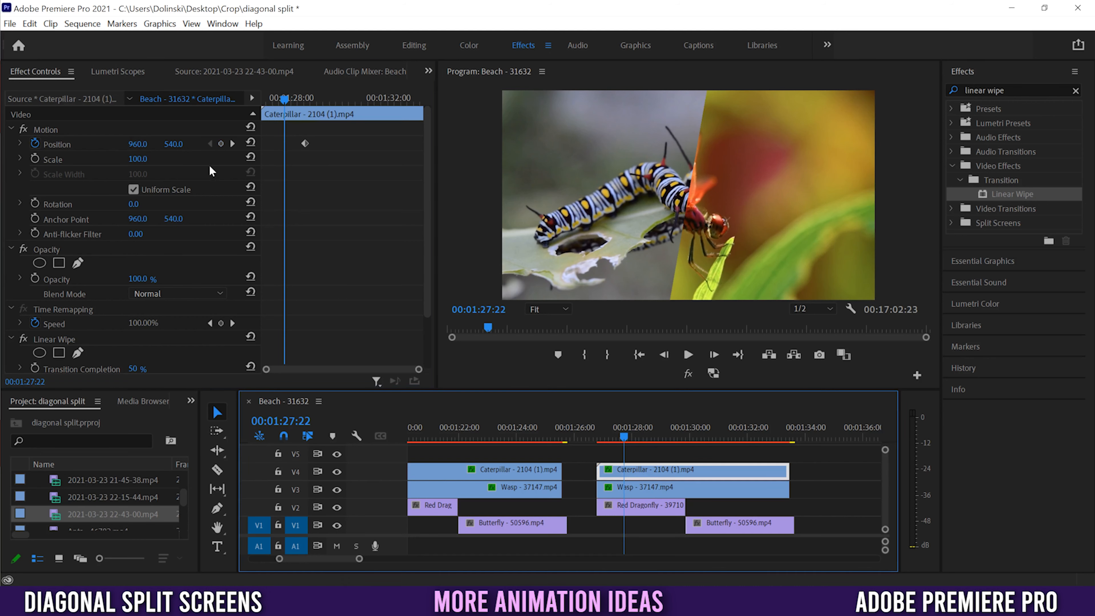
{"action": "left_click", "coordinate": [220, 145]}
{"action": "left_click_drag", "start_coordinate": [139, 145], "coordinate": [1, 146]}
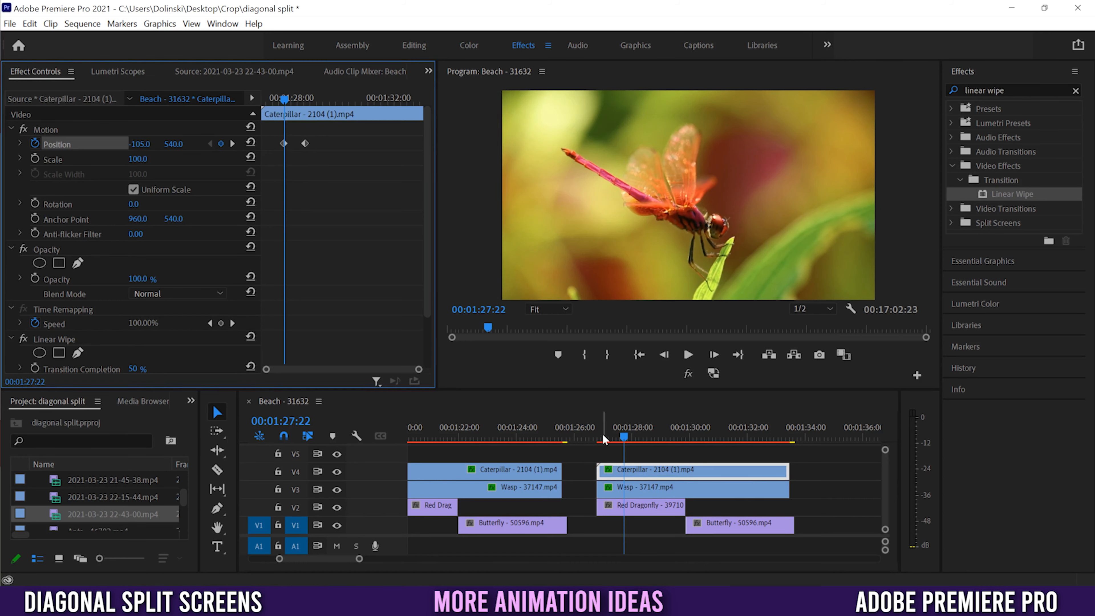
Step: Play and scrub the new animation to examine how the caterpillar and wasp clips close over the dragonfly
{"action": "left_click", "coordinate": [616, 432]}
{"action": "left_click", "coordinate": [688, 354]}
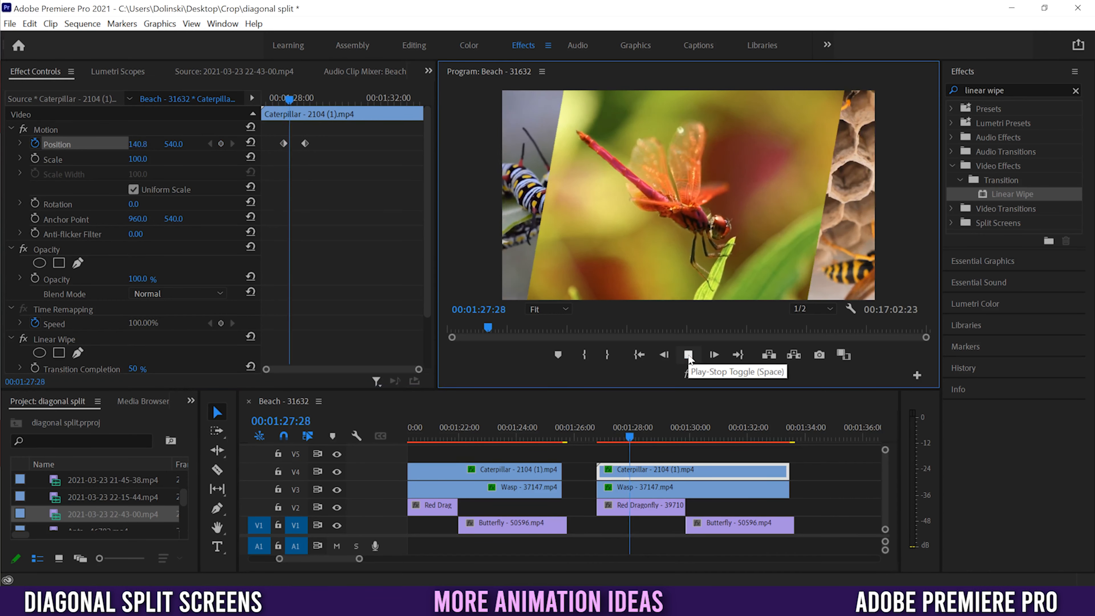
{"action": "left_click", "coordinate": [689, 355]}
{"action": "left_click_drag", "start_coordinate": [608, 431], "coordinate": [663, 434]}
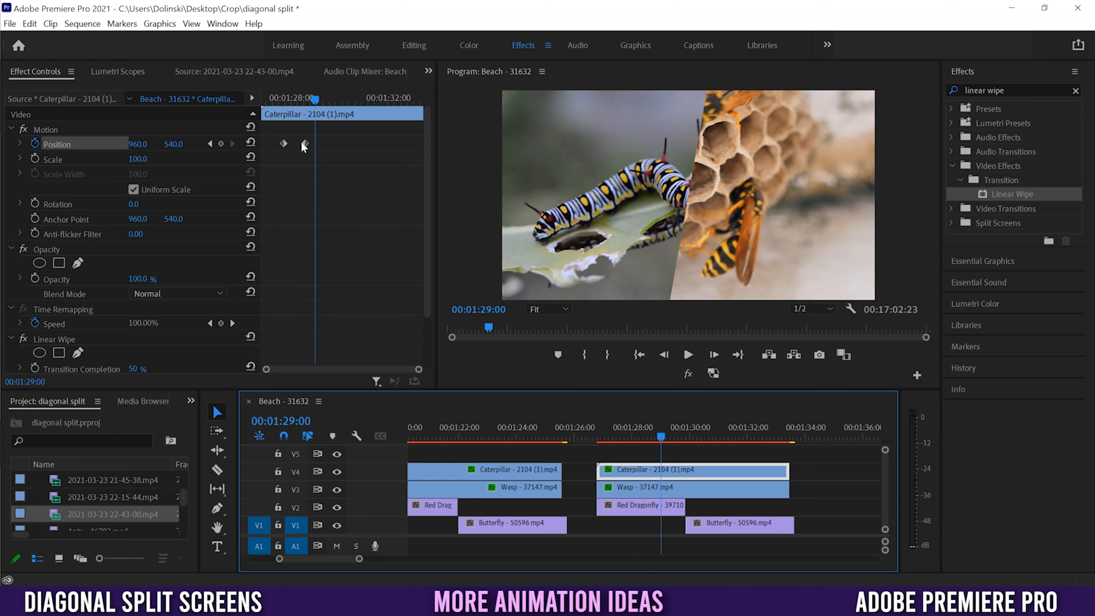
{"action": "left_click_drag", "start_coordinate": [616, 434], "coordinate": [649, 438]}
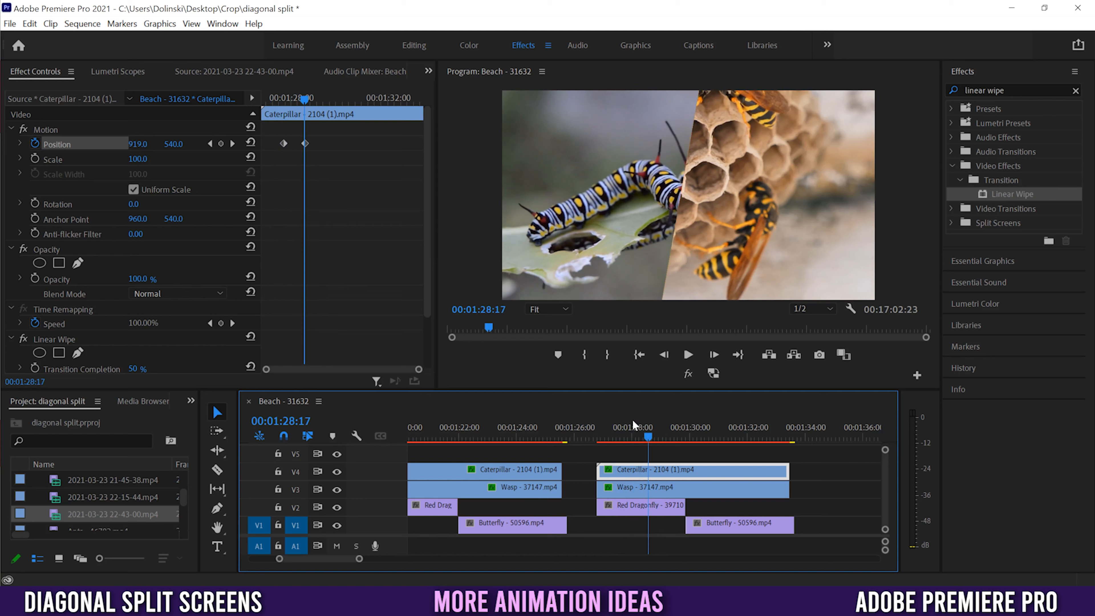
Step: At the closing Position keyframe, 00:01:28:18, add Wipe Angle keyframes to both the caterpillar and wasp clips
{"action": "left_click", "coordinate": [233, 144]}
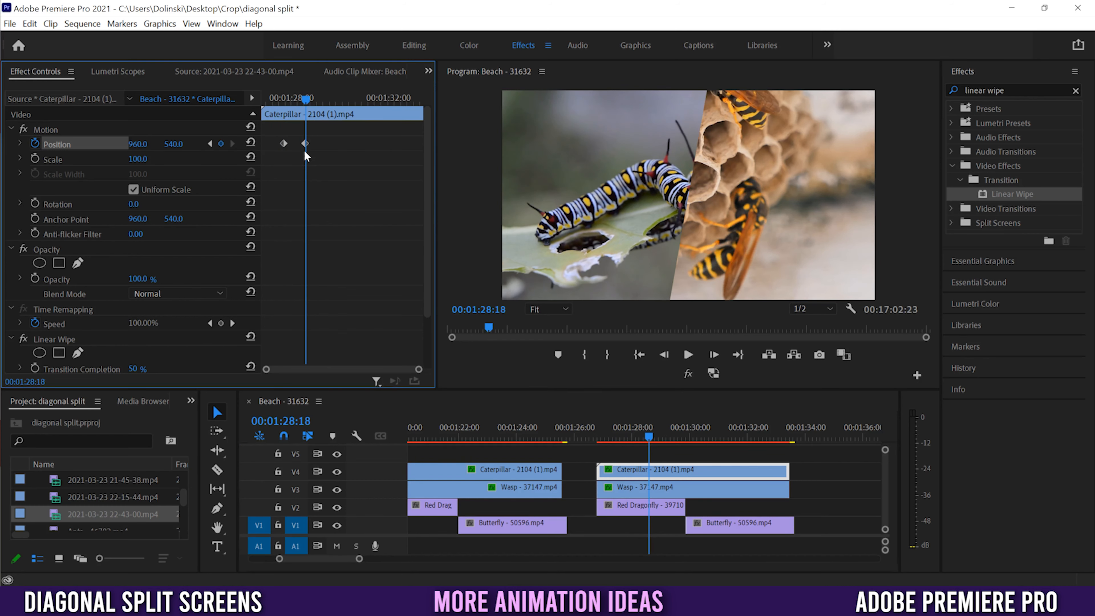
{"action": "scroll", "coordinate": [430, 187], "scroll_direction": "down", "scroll_amount": 3}
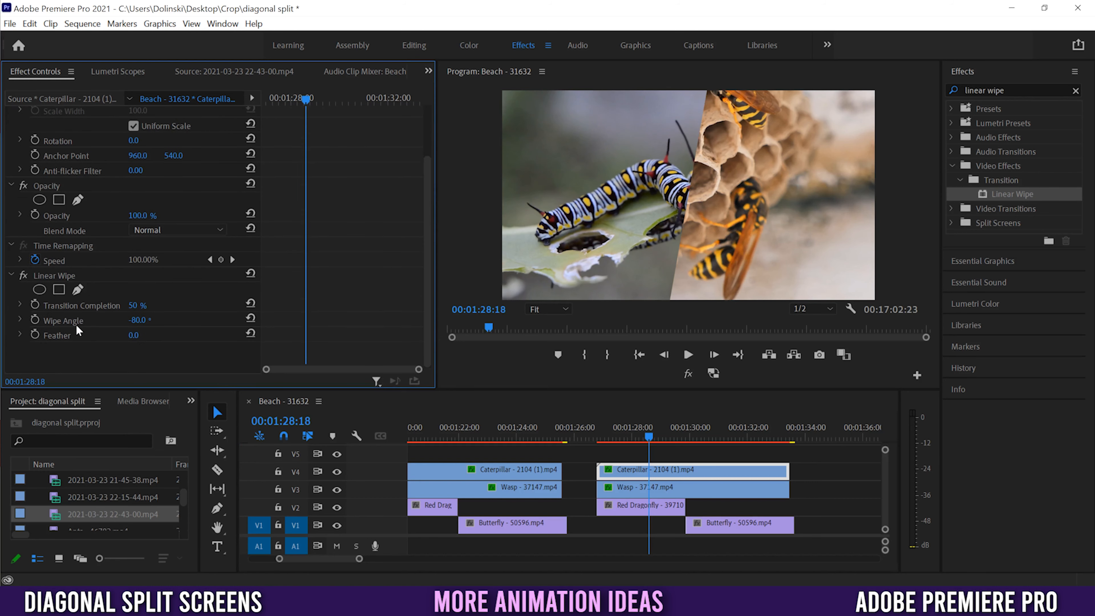
{"action": "left_click", "coordinate": [35, 321]}
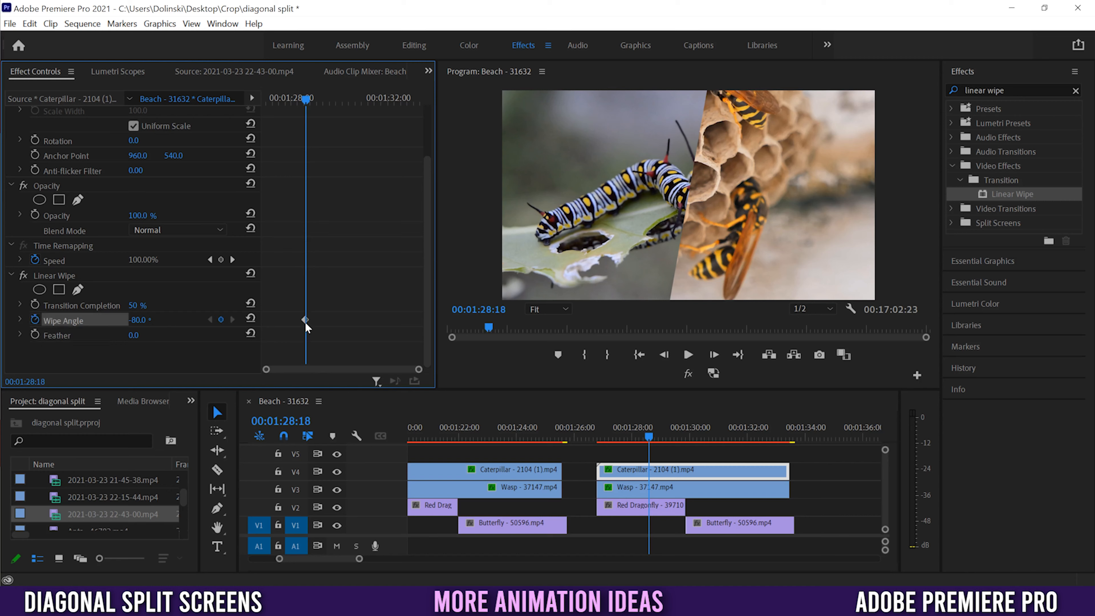
{"action": "left_click", "coordinate": [675, 489]}
{"action": "scroll", "coordinate": [427, 200], "scroll_direction": "down", "scroll_amount": 3}
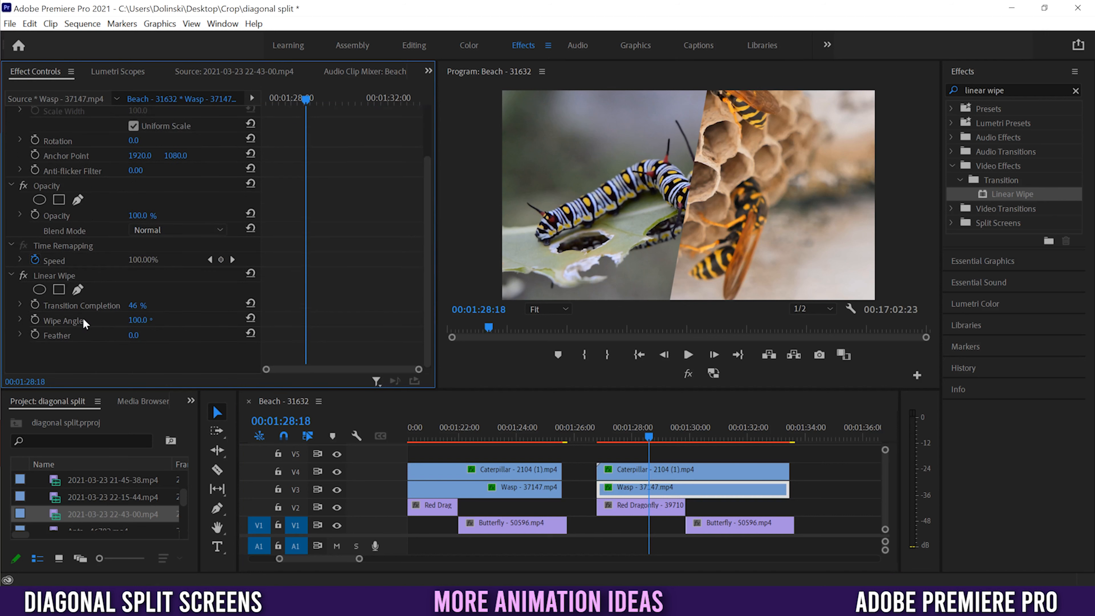
{"action": "left_click", "coordinate": [35, 322]}
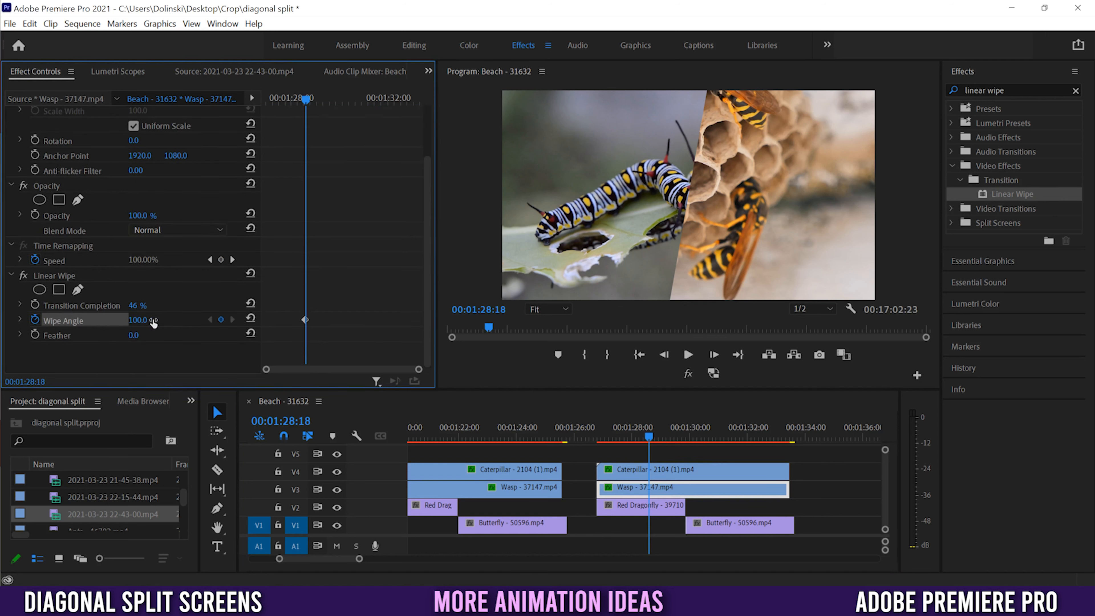
Step: At 00:01:29:25, add a second Wipe Angle keyframe to both the wasp and caterpillar clips
{"action": "left_click_drag", "start_coordinate": [650, 432], "coordinate": [687, 428]}
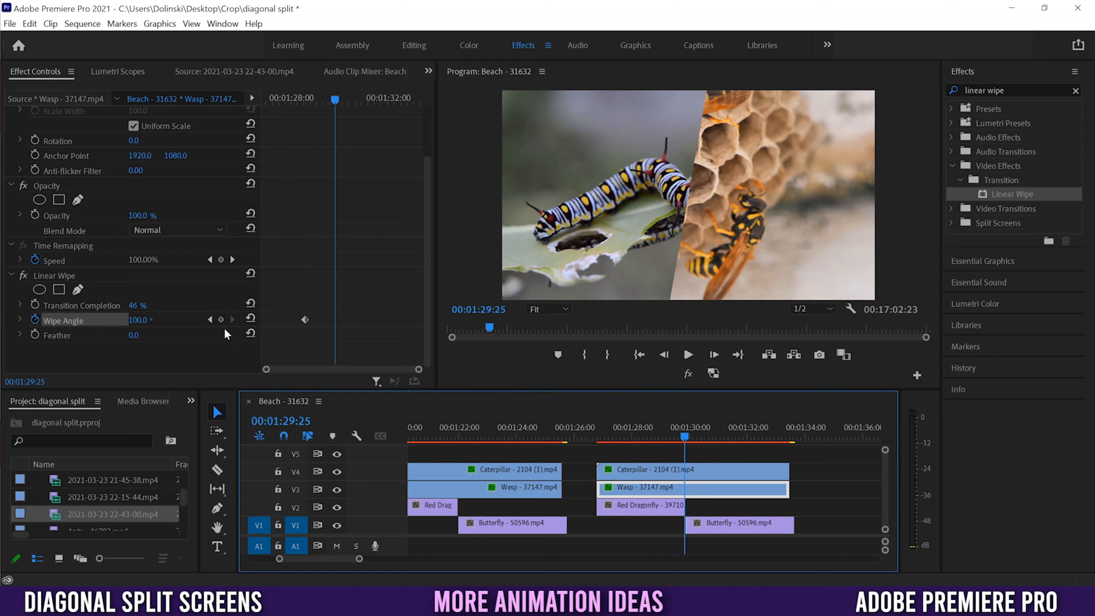
{"action": "left_click", "coordinate": [221, 320]}
{"action": "left_click", "coordinate": [662, 471]}
{"action": "scroll", "coordinate": [289, 339], "scroll_direction": "down", "scroll_amount": 3}
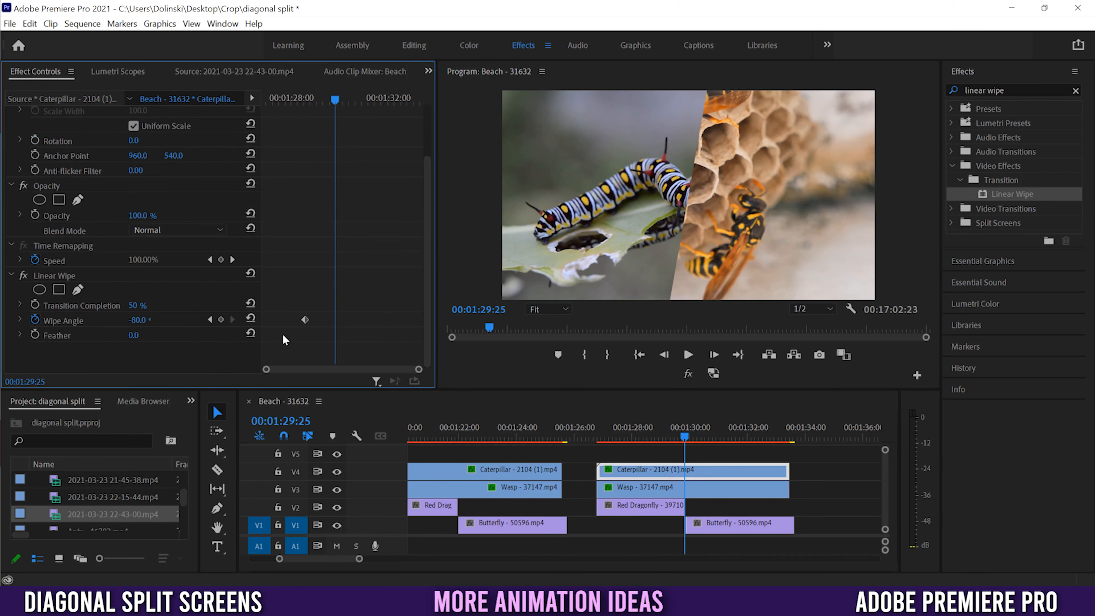
{"action": "left_click", "coordinate": [221, 320]}
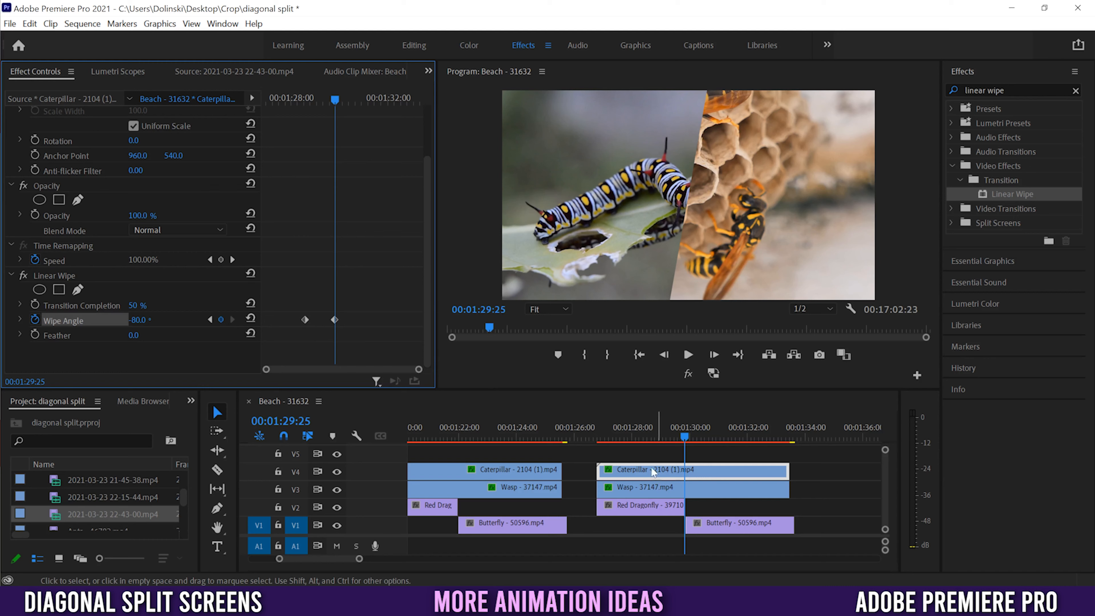
Step: At 00:01:29:25, set the caterpillar clip's Wipe Angle to -100 and the wasp clip's Wipe Angle to 80
{"action": "left_click", "coordinate": [141, 323]}
{"action": "type", "text": "-100"}
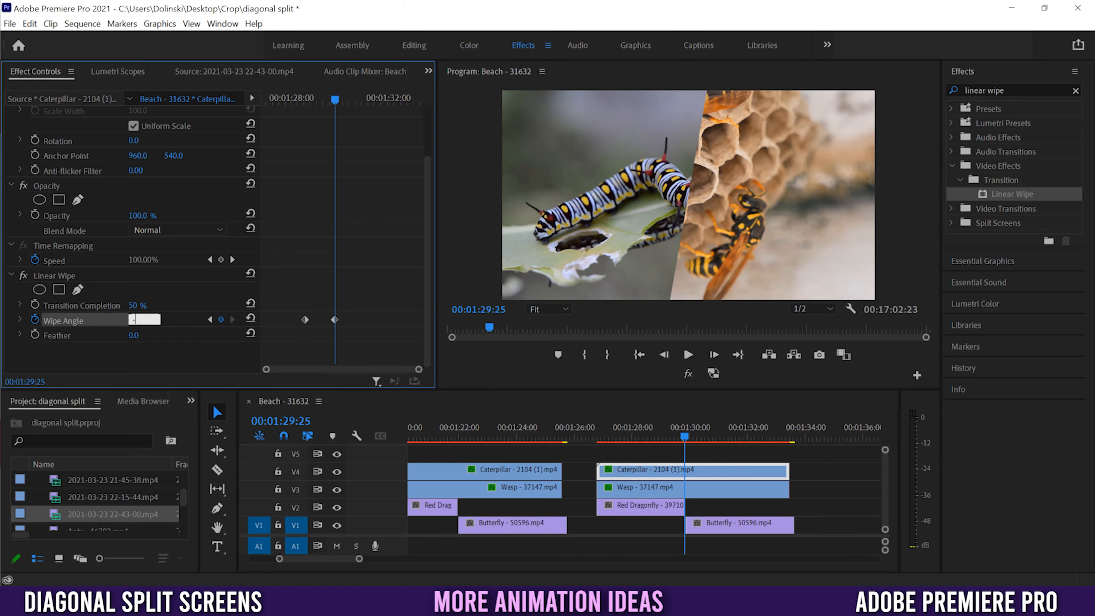
{"action": "key", "text": "Return"}
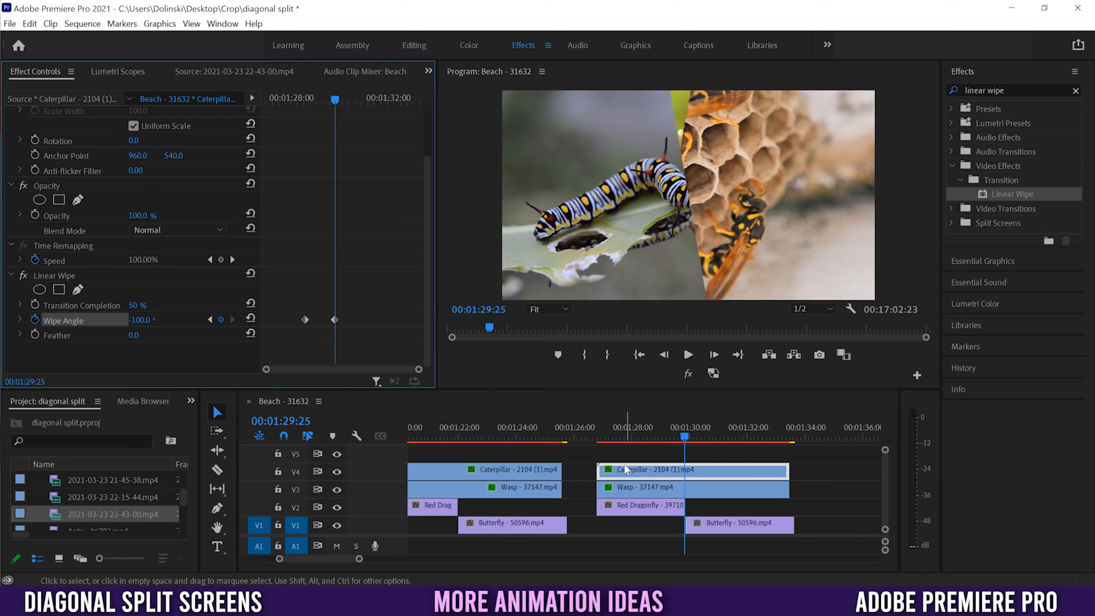
{"action": "left_click", "coordinate": [666, 494]}
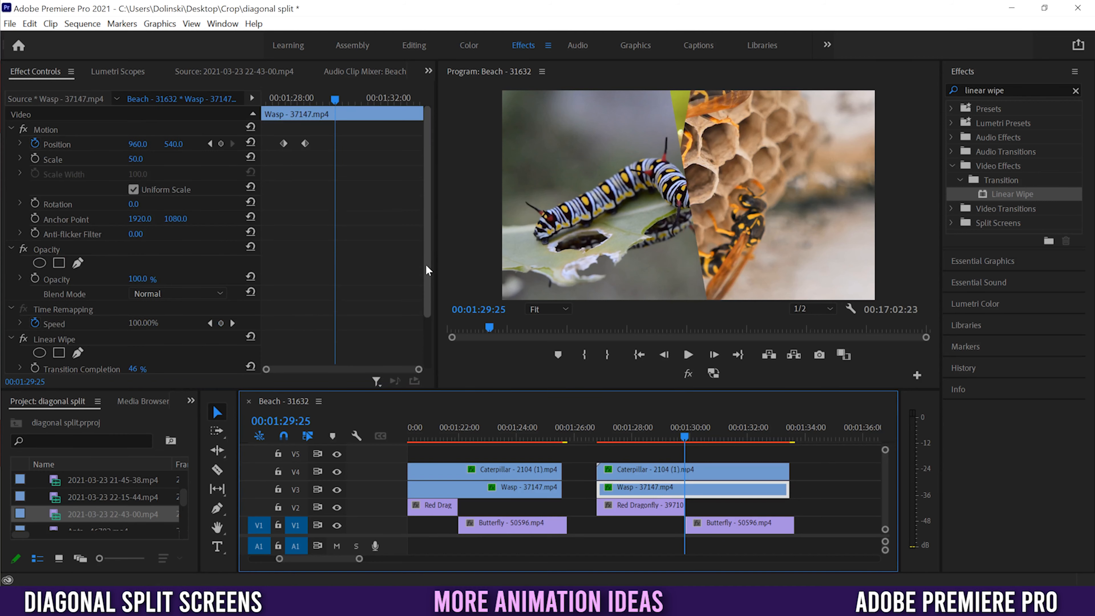
{"action": "scroll", "coordinate": [388, 258], "scroll_direction": "down", "scroll_amount": 3}
{"action": "left_click", "coordinate": [135, 320]}
{"action": "type", "text": "80"}
{"action": "key", "text": "Return"}
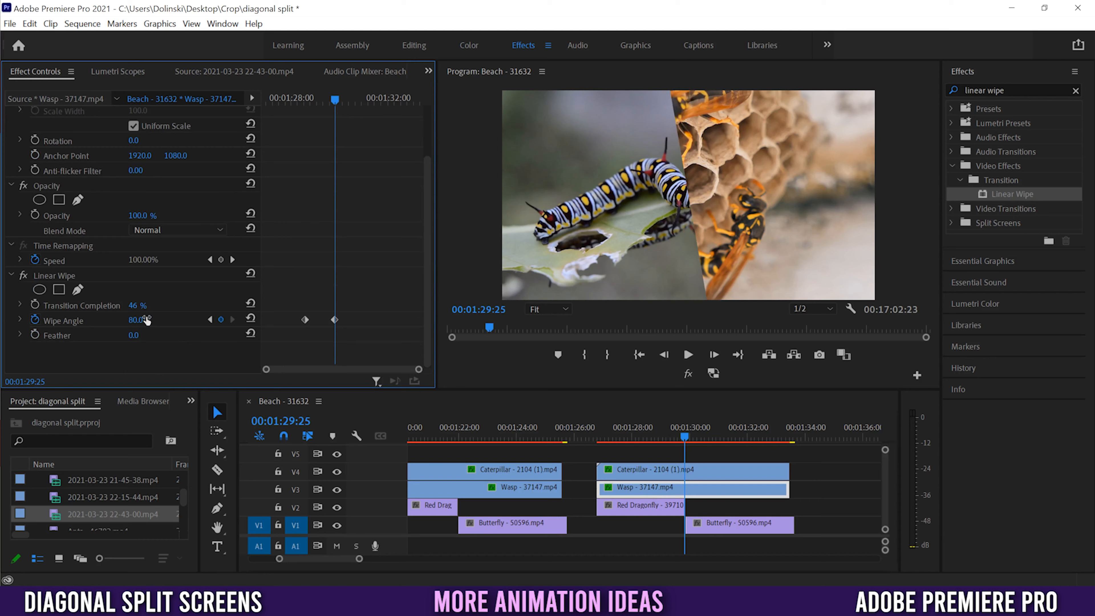
Step: Trim the dragonfly clip's end and extend the butterfly clip's start so their cut sits at 00:01:29:15
{"action": "left_click_drag", "start_coordinate": [631, 430], "coordinate": [690, 433]}
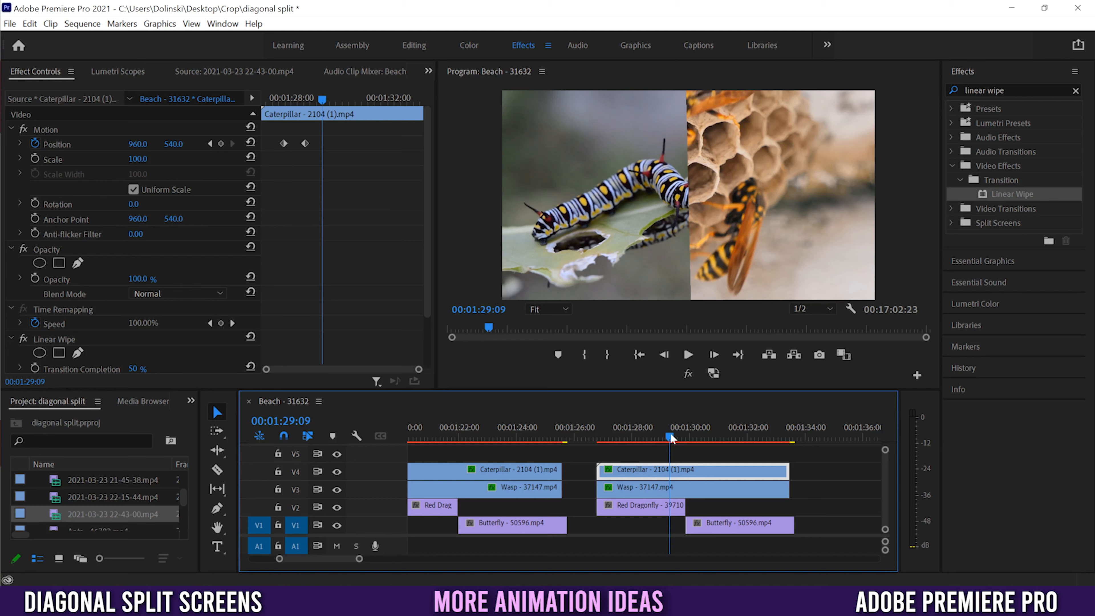
{"action": "left_click_drag", "start_coordinate": [671, 437], "coordinate": [677, 433]}
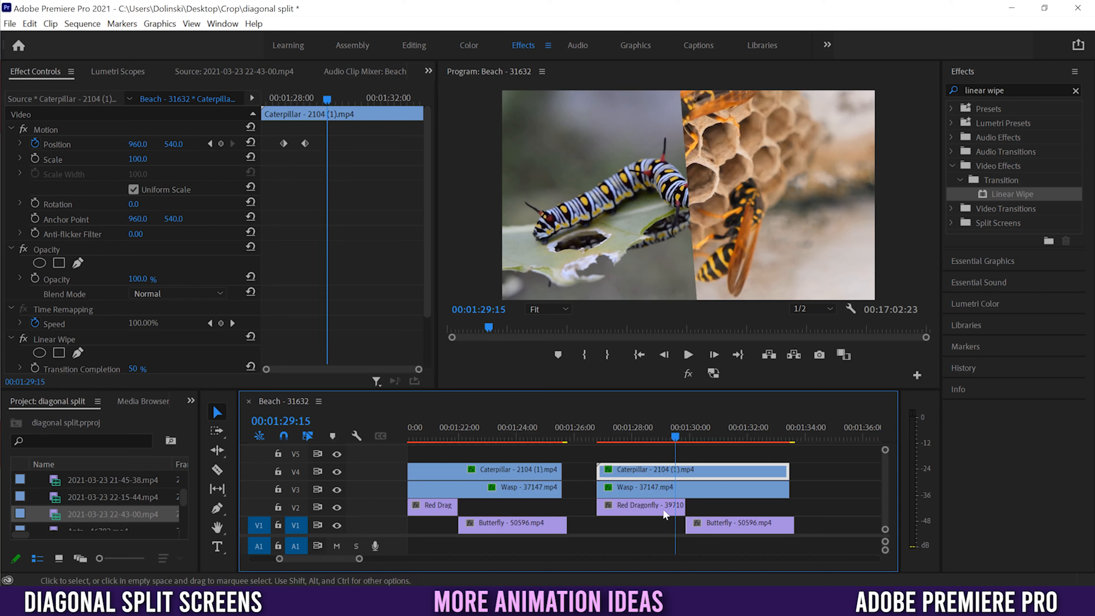
{"action": "mouse_move", "coordinate": [685, 509]}
{"action": "left_mouse_down"}
{"action": "mouse_move", "coordinate": [675, 509]}
{"action": "mouse_move", "coordinate": [686, 526]}
{"action": "left_mouse_up"}
Step: At the second Wipe Angle keyframe, 00:01:29:25, add Transition Completion keyframes to both the caterpillar and wasp clips
{"action": "mouse_move", "coordinate": [677, 431]}
{"action": "left_mouse_down"}
{"action": "mouse_move", "coordinate": [656, 433]}
{"action": "mouse_move", "coordinate": [689, 439]}
{"action": "left_mouse_up"}
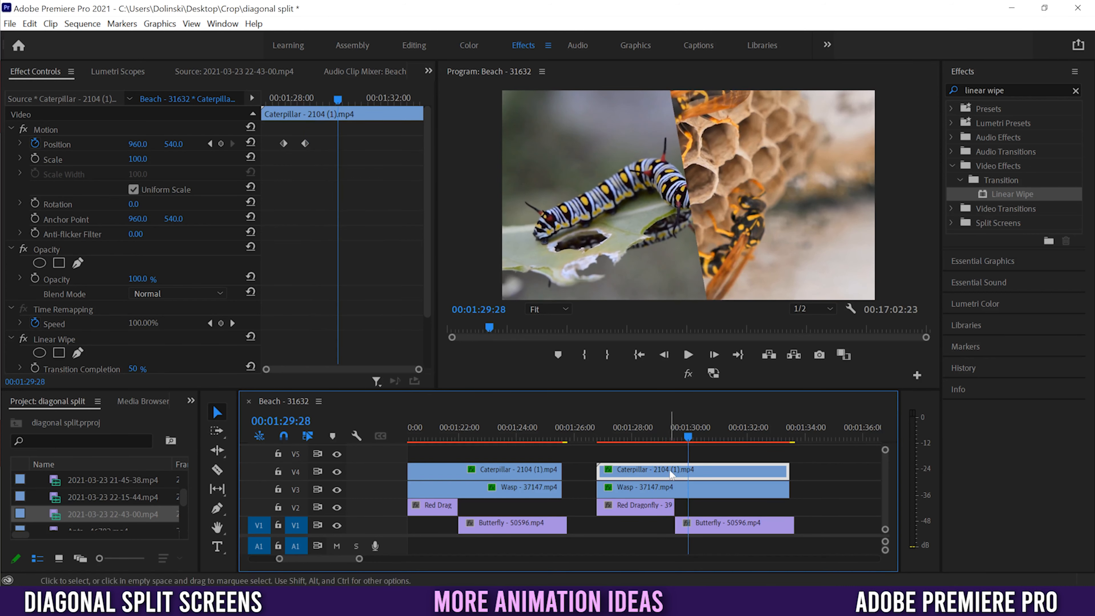
{"action": "scroll", "coordinate": [424, 194], "scroll_direction": "down", "scroll_amount": 3}
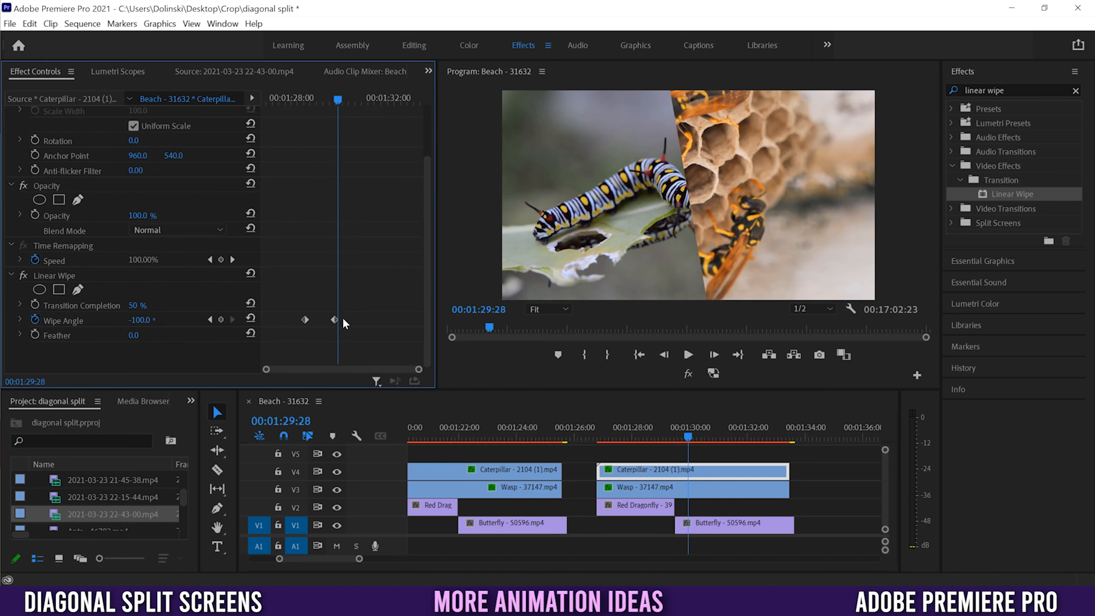
{"action": "left_click", "coordinate": [209, 320]}
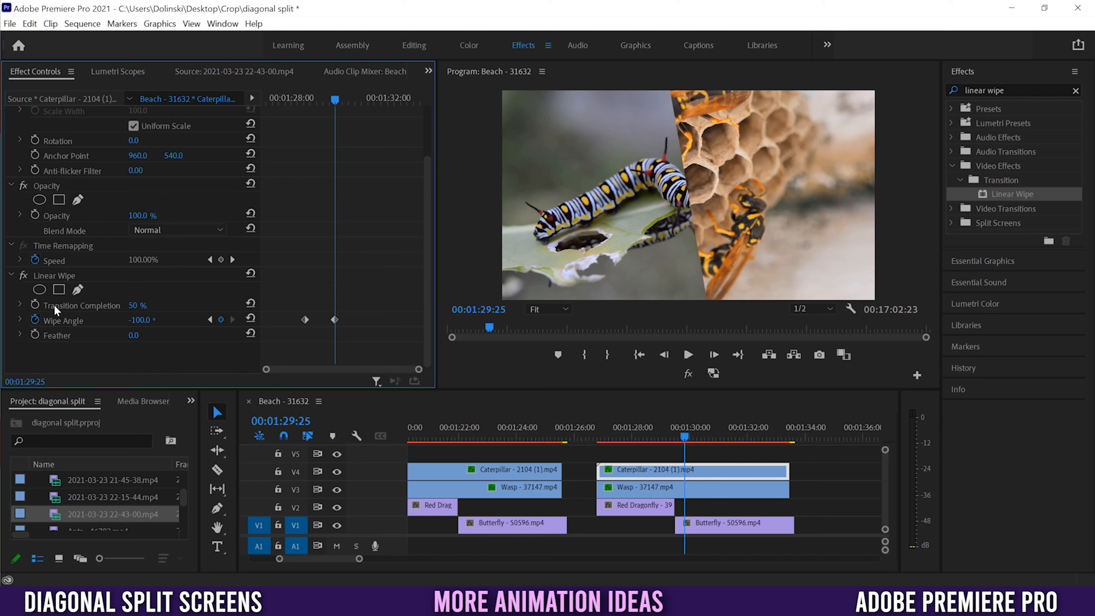
{"action": "left_click", "coordinate": [34, 305]}
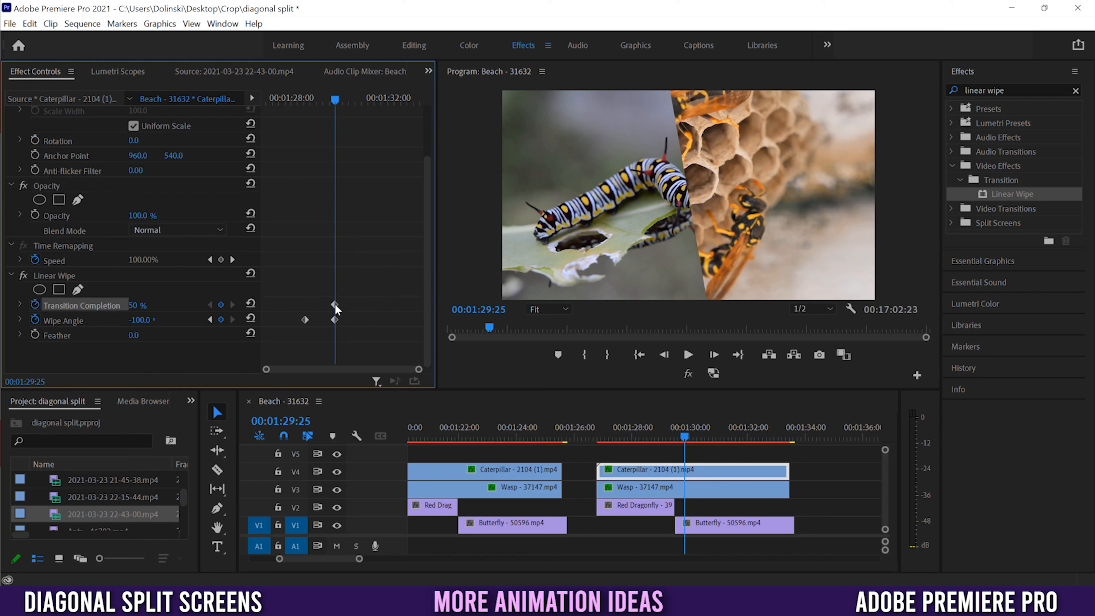
{"action": "scroll", "coordinate": [345, 237], "scroll_direction": "up", "scroll_amount": 4}
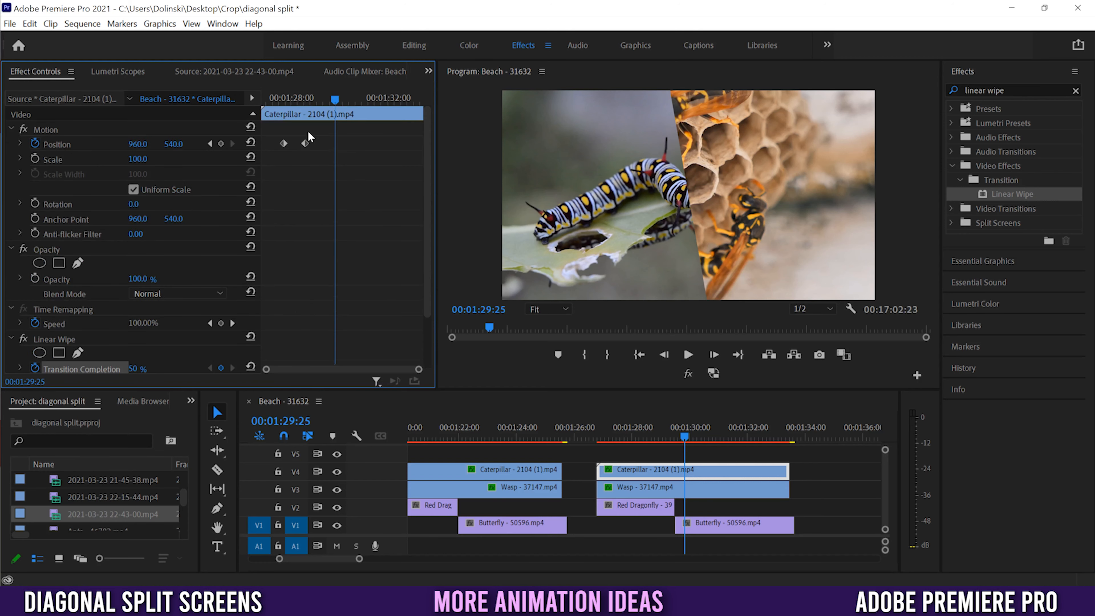
{"action": "scroll", "coordinate": [428, 166], "scroll_direction": "down", "scroll_amount": 3}
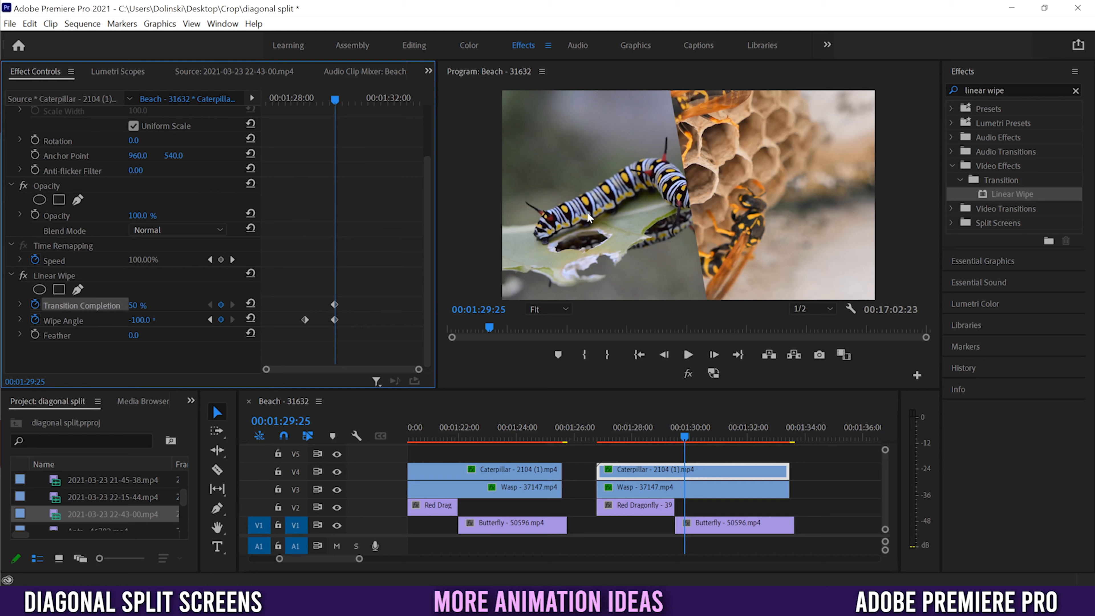
{"action": "left_click", "coordinate": [707, 493]}
{"action": "scroll", "coordinate": [336, 329], "scroll_direction": "down", "scroll_amount": 3}
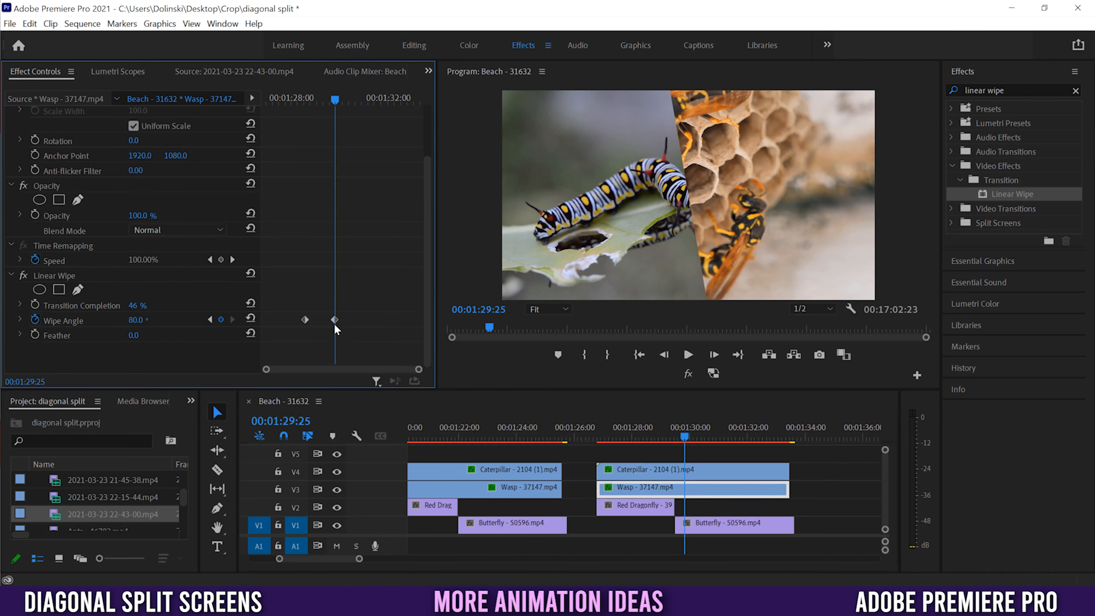
{"action": "left_click", "coordinate": [35, 304]}
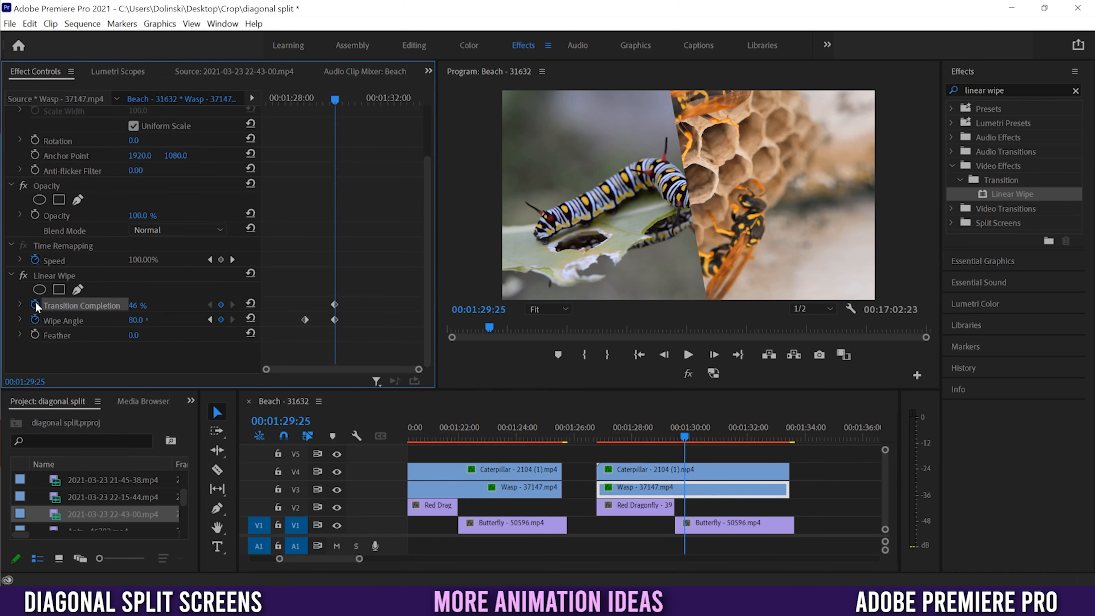
Step: At 00:01:31:04, add another Transition Completion keyframe to both the wasp and caterpillar clips
{"action": "left_click_drag", "start_coordinate": [689, 437], "coordinate": [725, 436]}
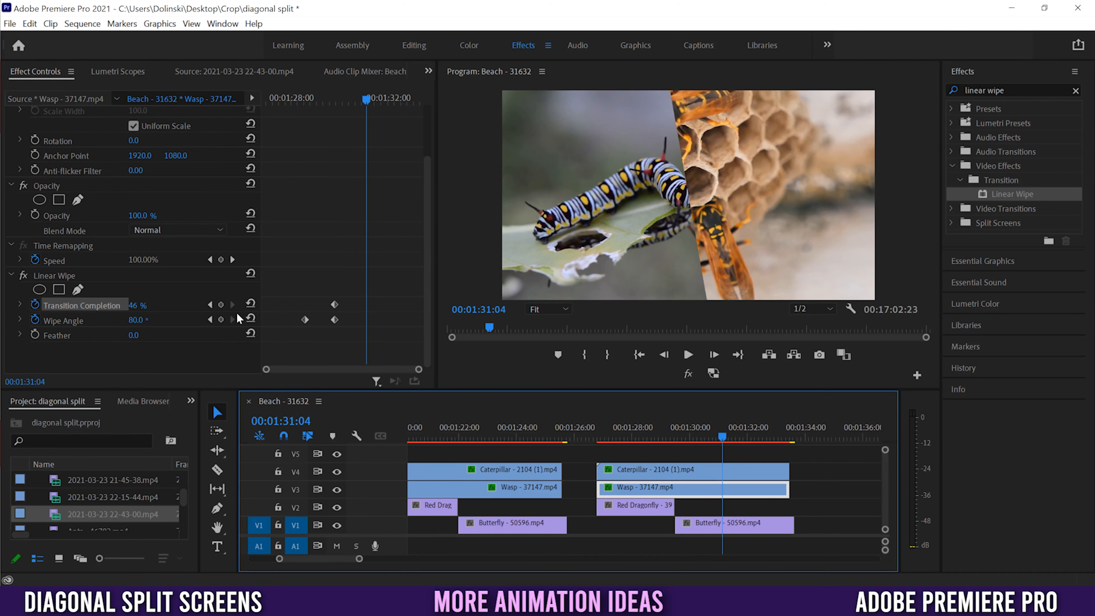
{"action": "left_click", "coordinate": [221, 304]}
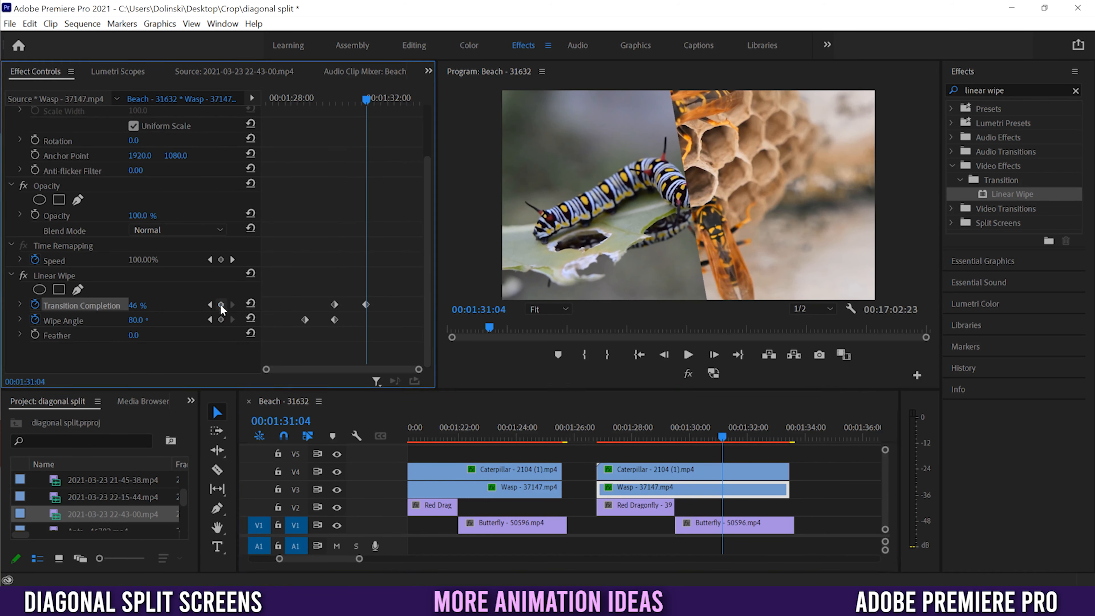
{"action": "left_click", "coordinate": [702, 472]}
{"action": "scroll", "coordinate": [399, 344], "scroll_direction": "down", "scroll_amount": 3}
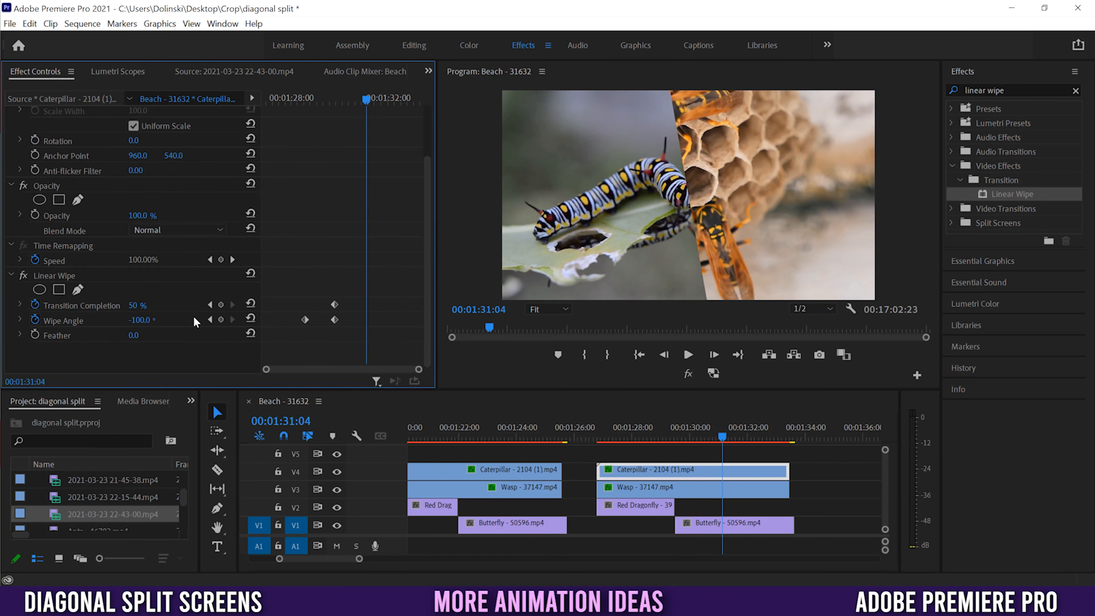
{"action": "left_click", "coordinate": [220, 305]}
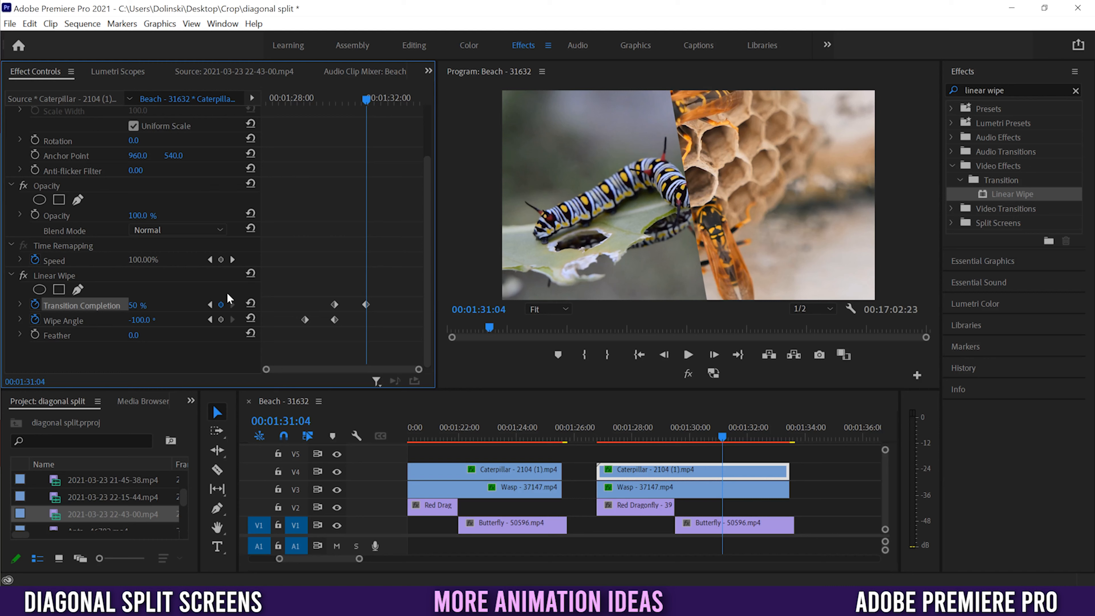
Step: At 00:01:31:04, set Transition Completion to 66% on both the caterpillar and wasp clips
{"action": "left_click_drag", "start_coordinate": [135, 306], "coordinate": [144, 306]}
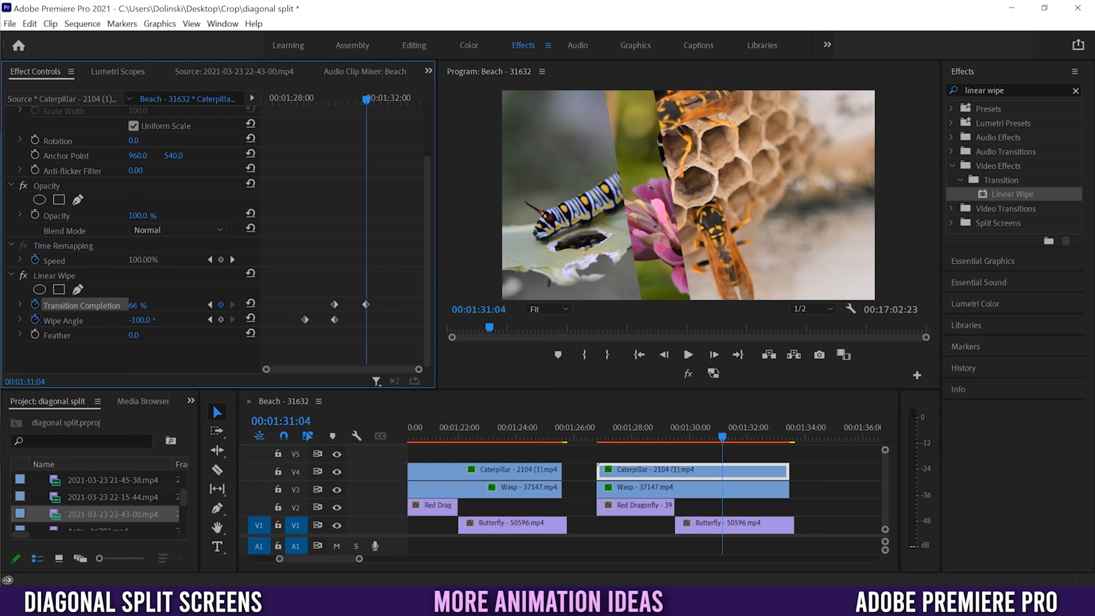
{"action": "left_click", "coordinate": [698, 491]}
{"action": "left_click_drag", "start_coordinate": [428, 241], "coordinate": [428, 307]}
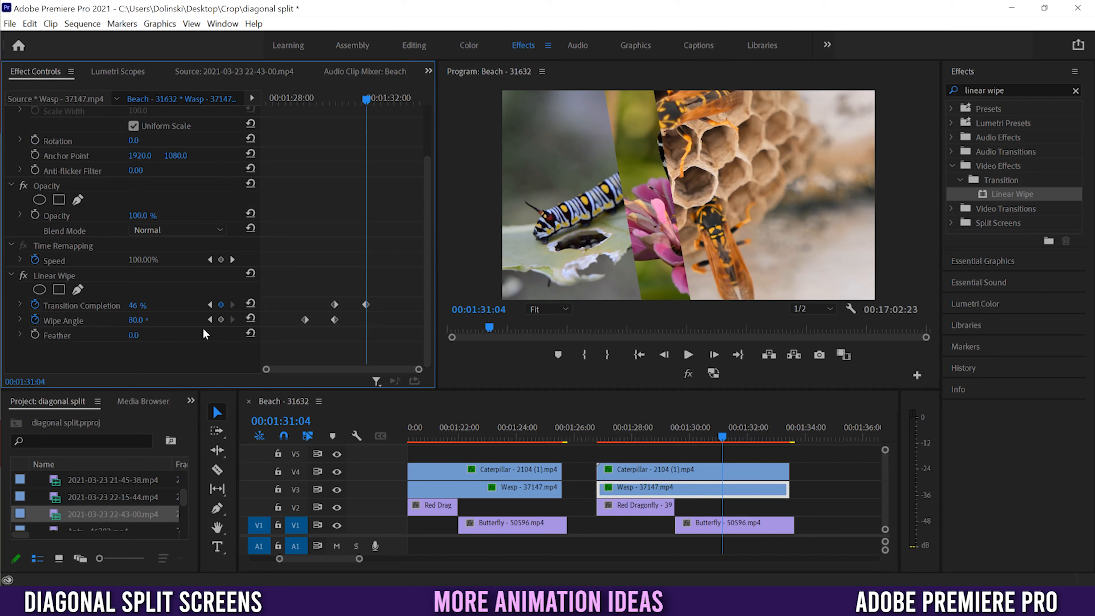
{"action": "left_click_drag", "start_coordinate": [138, 306], "coordinate": [146, 306]}
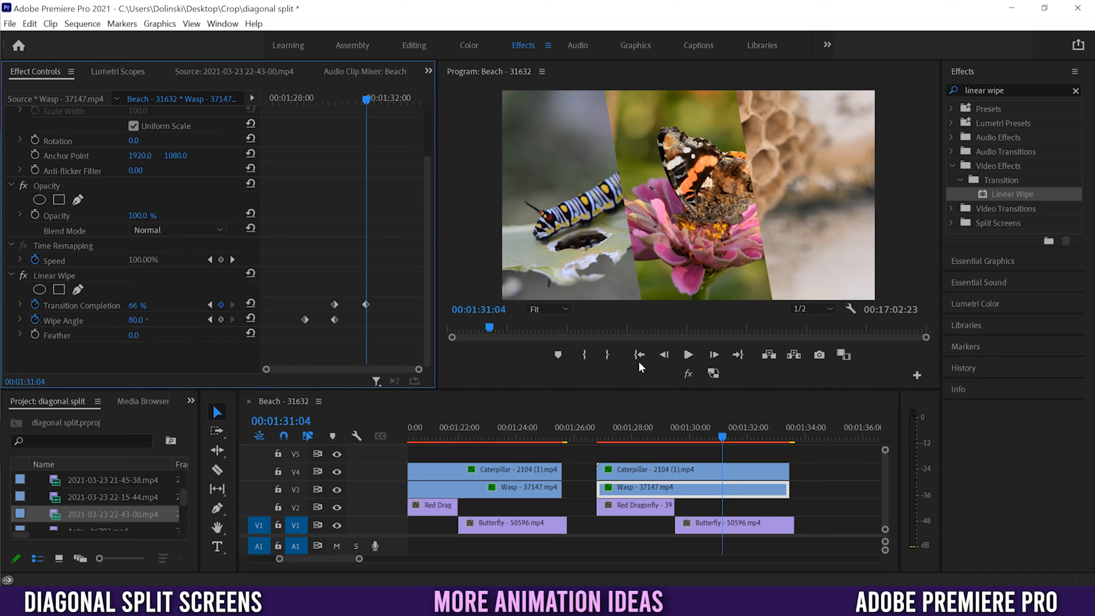
Step: Play and scrub the transition to examine how the split closes over the dragonfly, tilts, and opens to the butterfly
{"action": "left_click", "coordinate": [608, 434]}
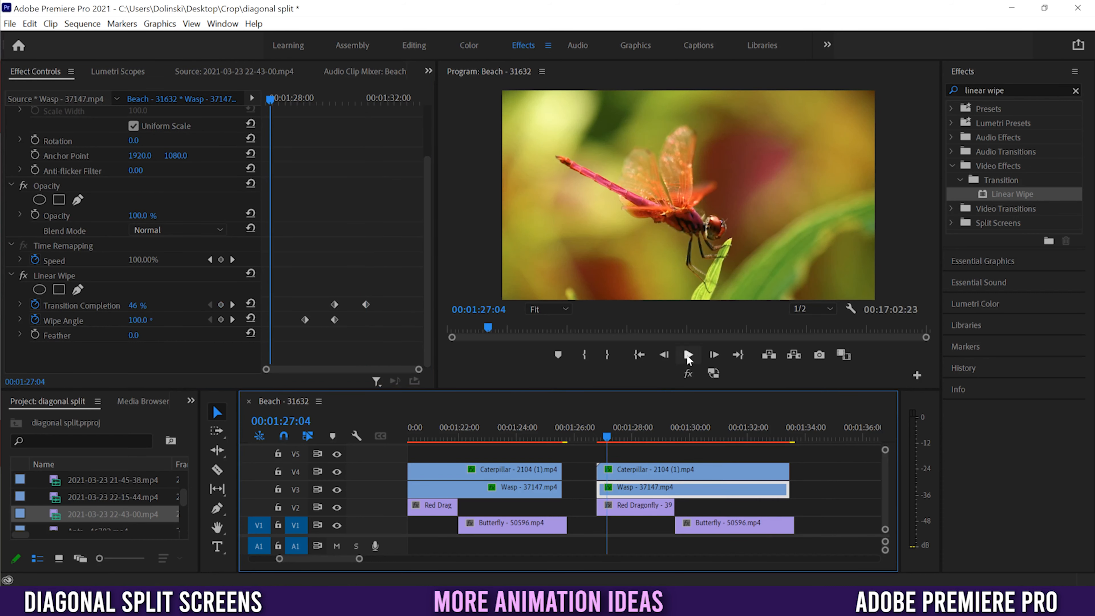
{"action": "left_click", "coordinate": [689, 355]}
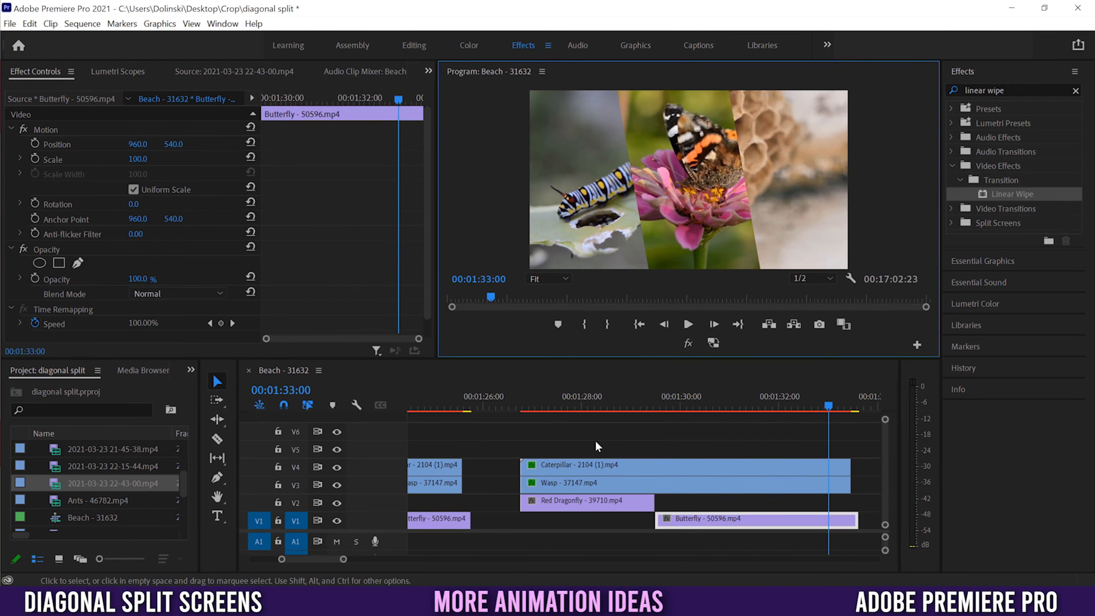
{"action": "left_click_drag", "start_coordinate": [530, 406], "coordinate": [614, 408]}
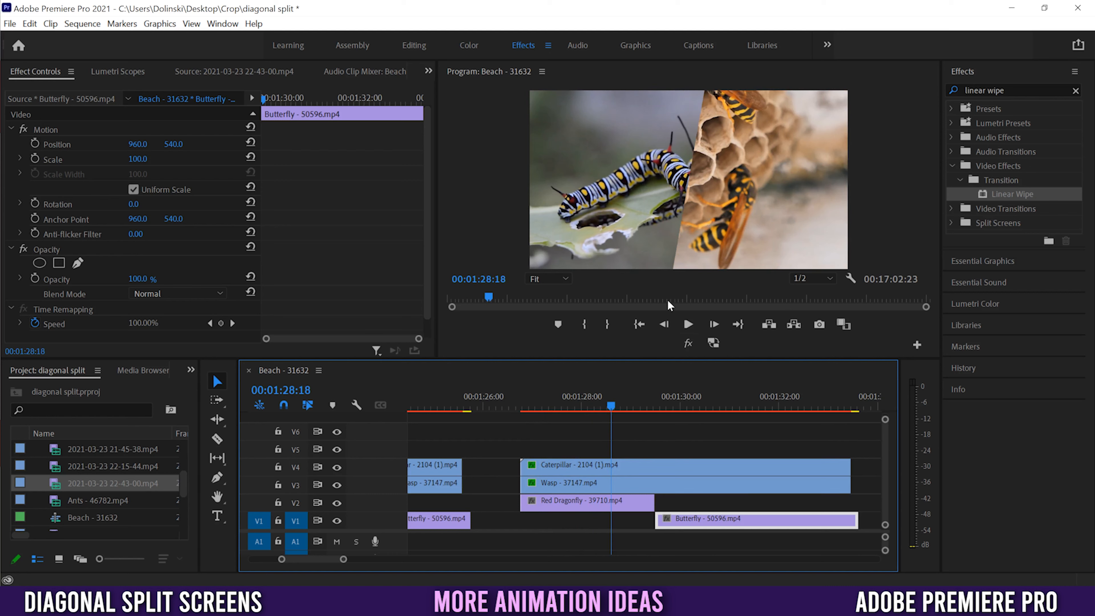
{"action": "left_click_drag", "start_coordinate": [613, 405], "coordinate": [676, 409]}
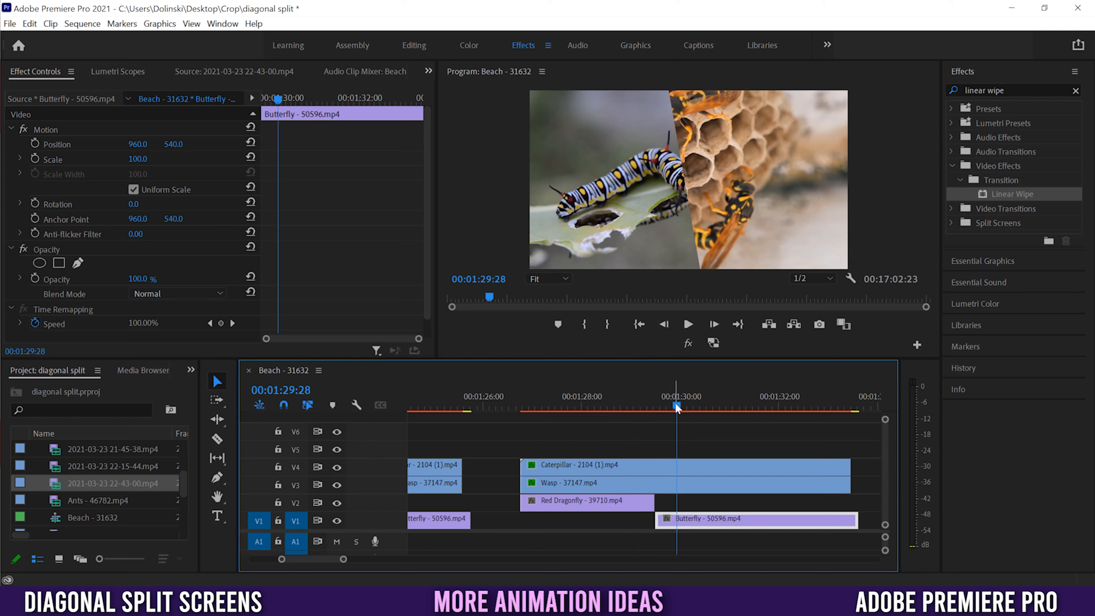
{"action": "left_click_drag", "start_coordinate": [677, 408], "coordinate": [708, 408]}
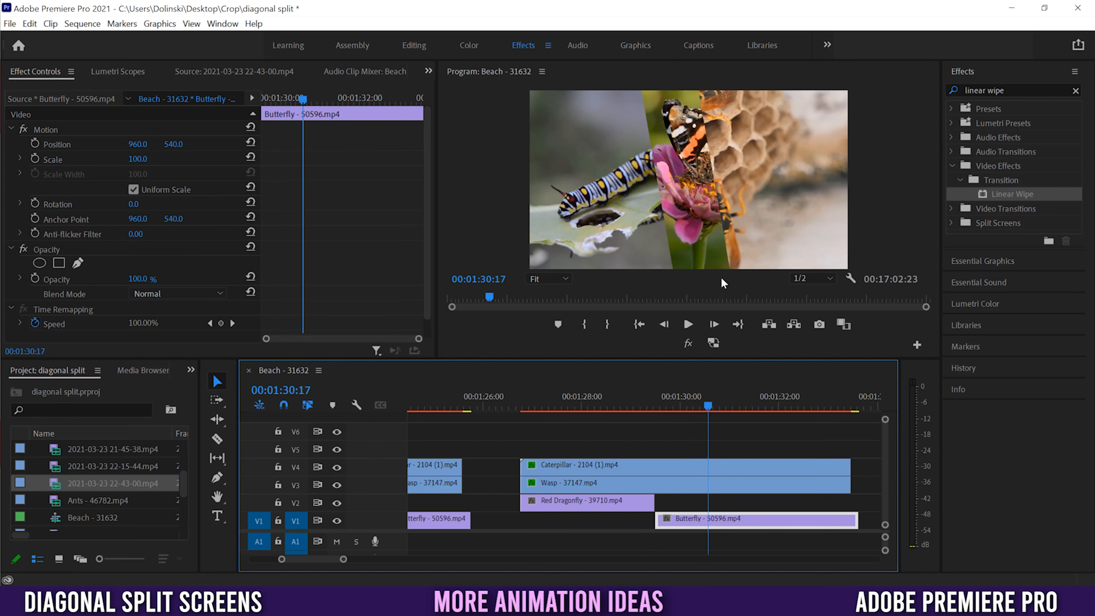
{"action": "key", "text": "space"}
{"action": "key", "text": "space"}
{"action": "left_click_drag", "start_coordinate": [739, 406], "coordinate": [783, 408]}
{"action": "left_click", "coordinate": [677, 336]}
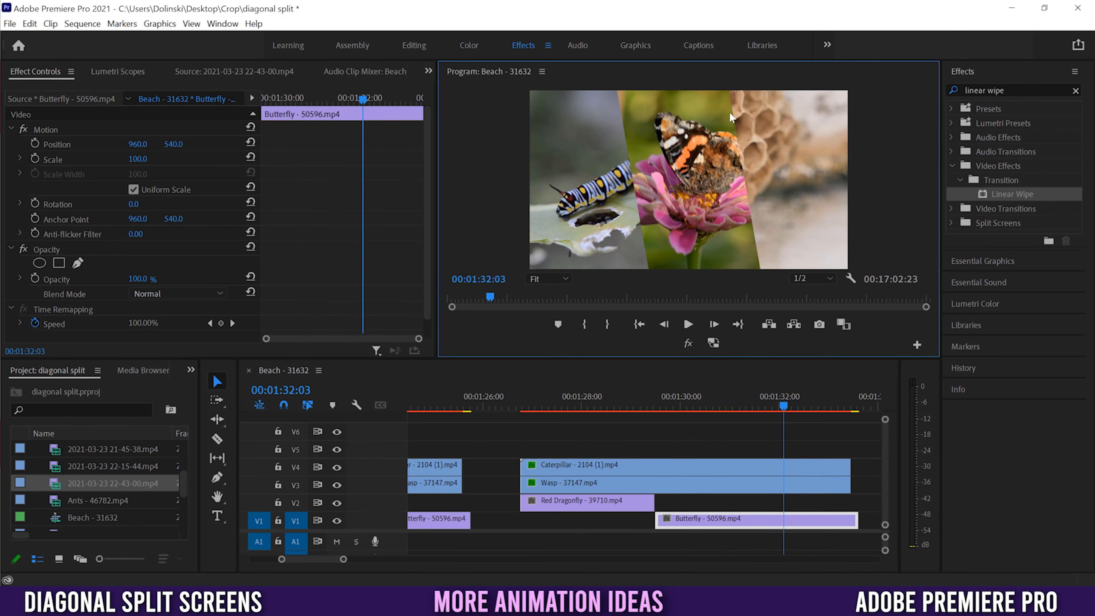